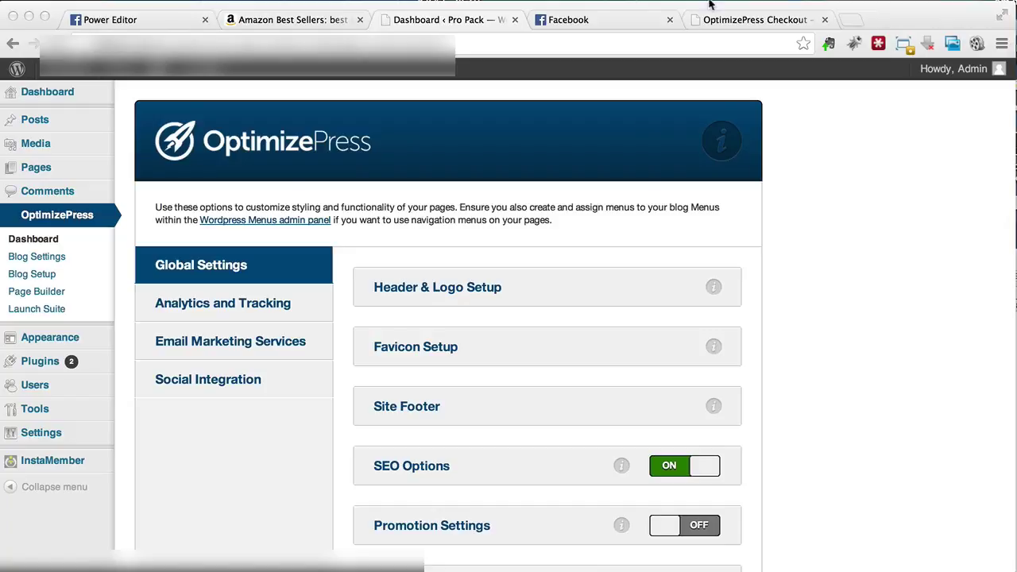
Step: Look over the OptimizePress pricing page, then return to the WordPress OptimizePress dashboard
click(730, 20)
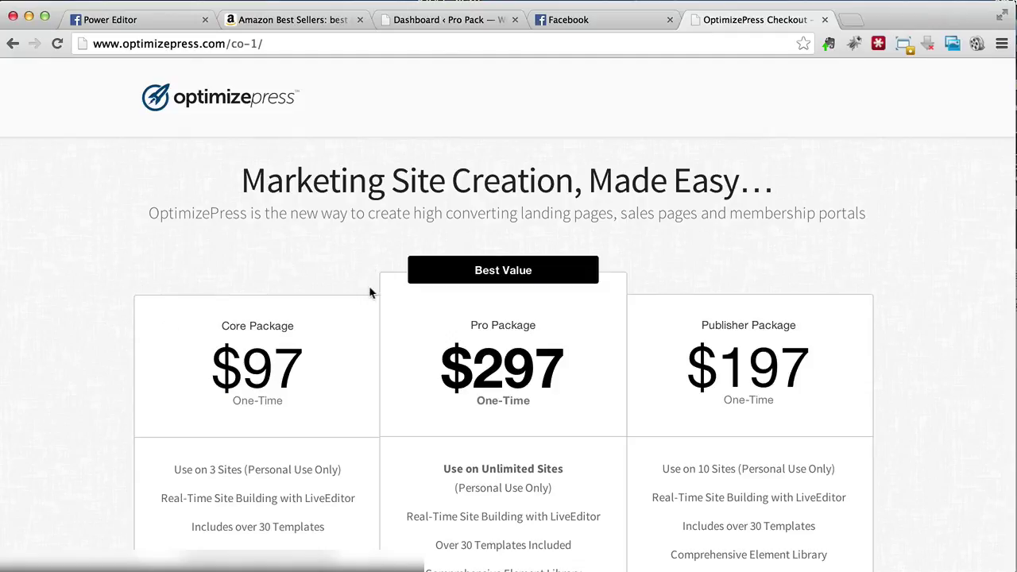
scroll(381, 290, down, 3)
scroll(382, 291, down, 5)
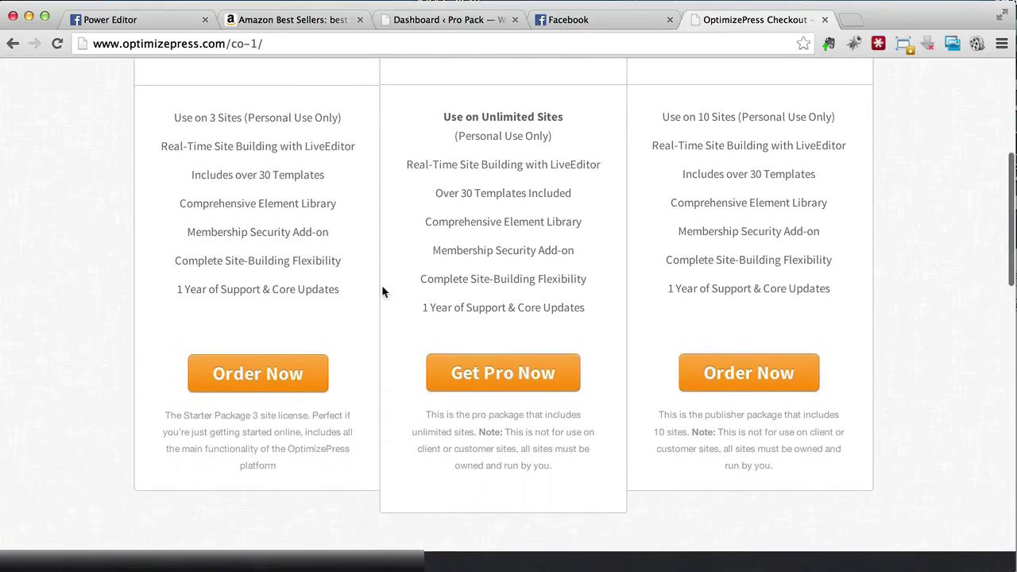
scroll(381, 291, up, 2)
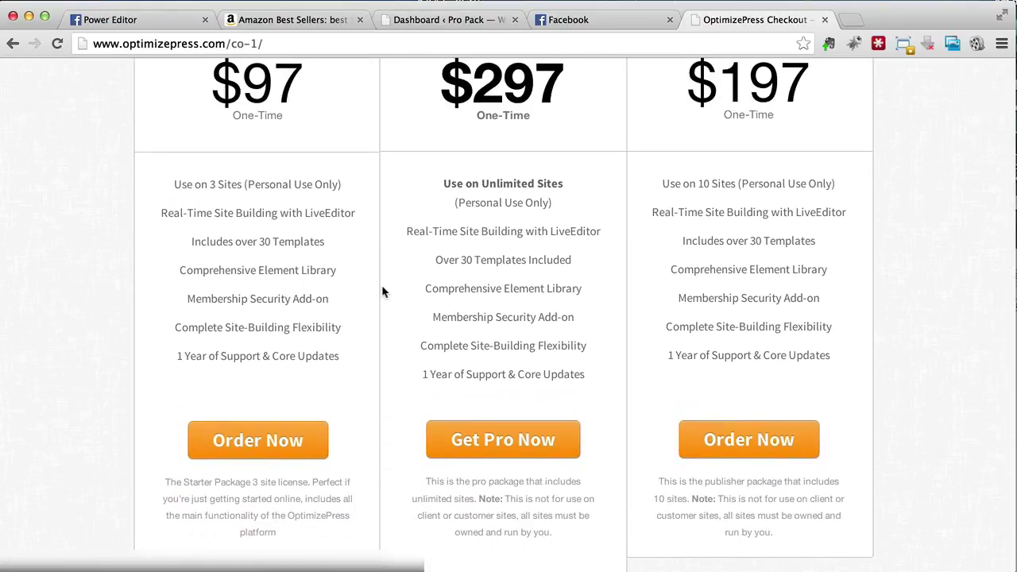
scroll(381, 292, up, 4)
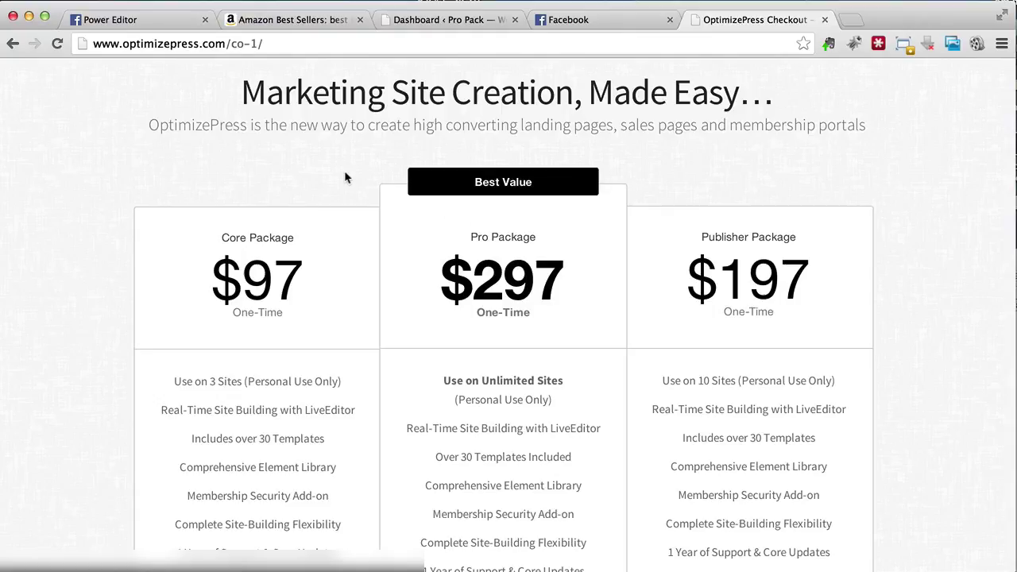
scroll(345, 177, up, 2)
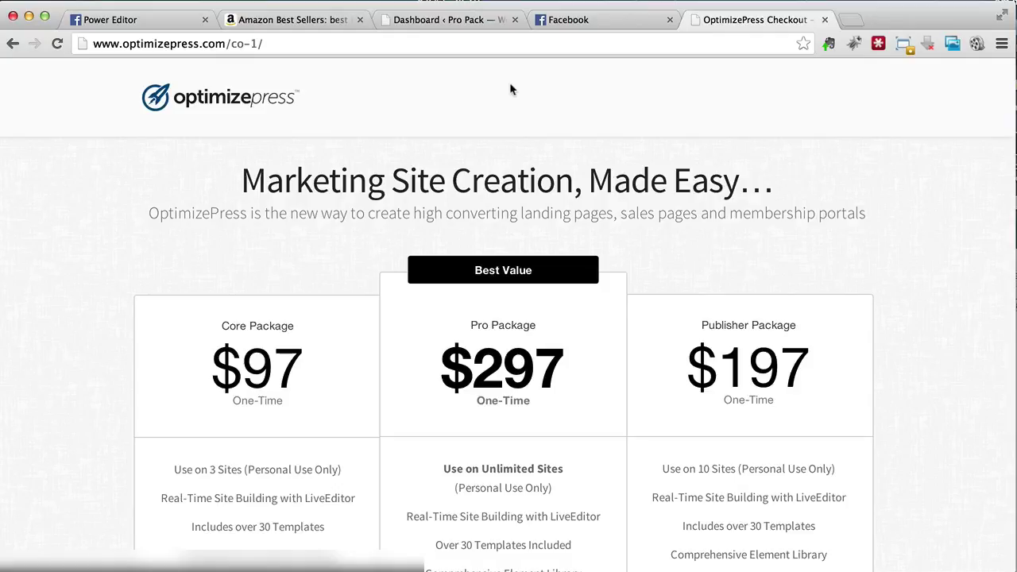
click(467, 19)
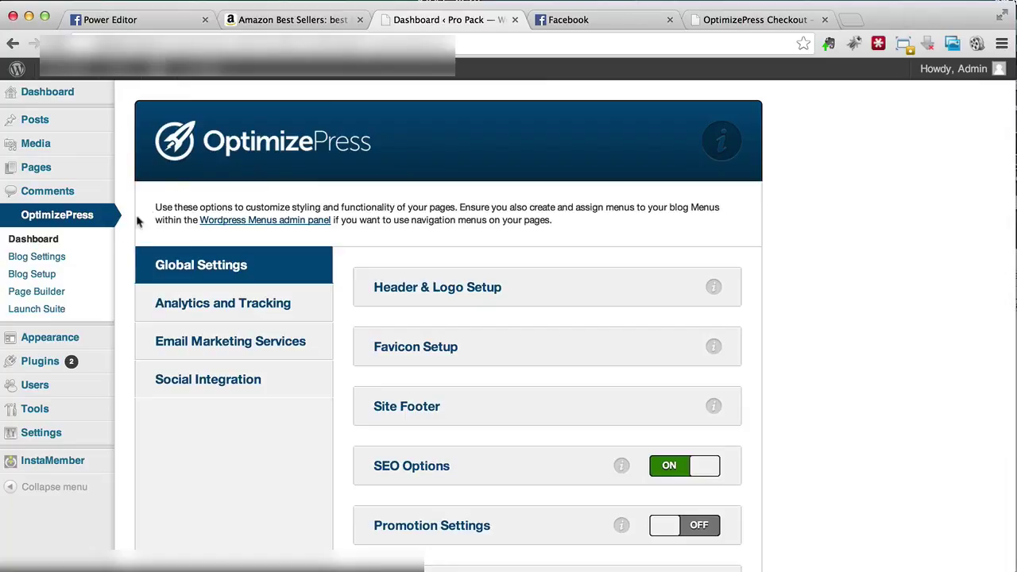
Step: Start a new Page Builder page and name it 'Squeeze Page FB', without the stray asterisk
click(69, 299)
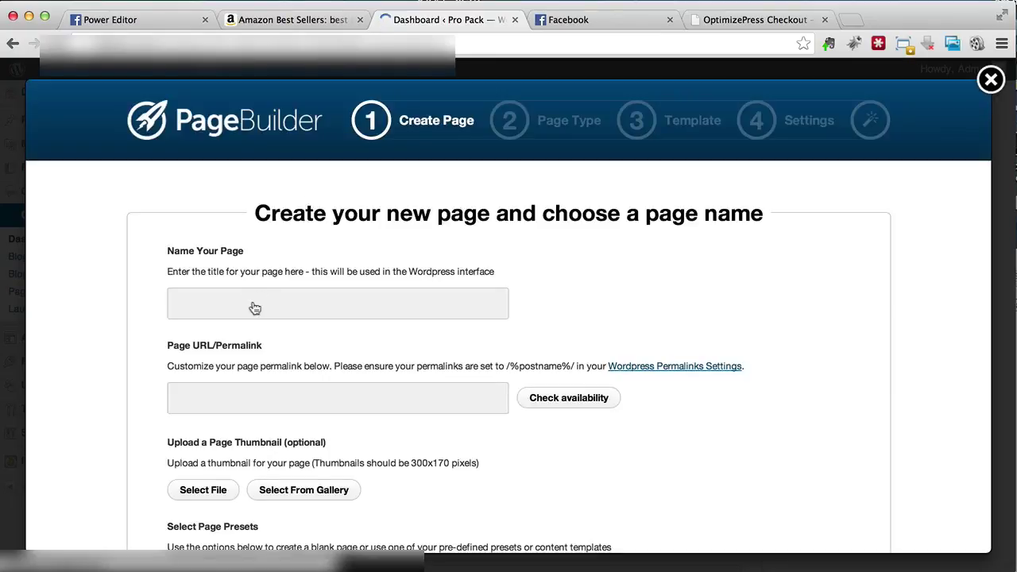
click(251, 310)
text(*S)
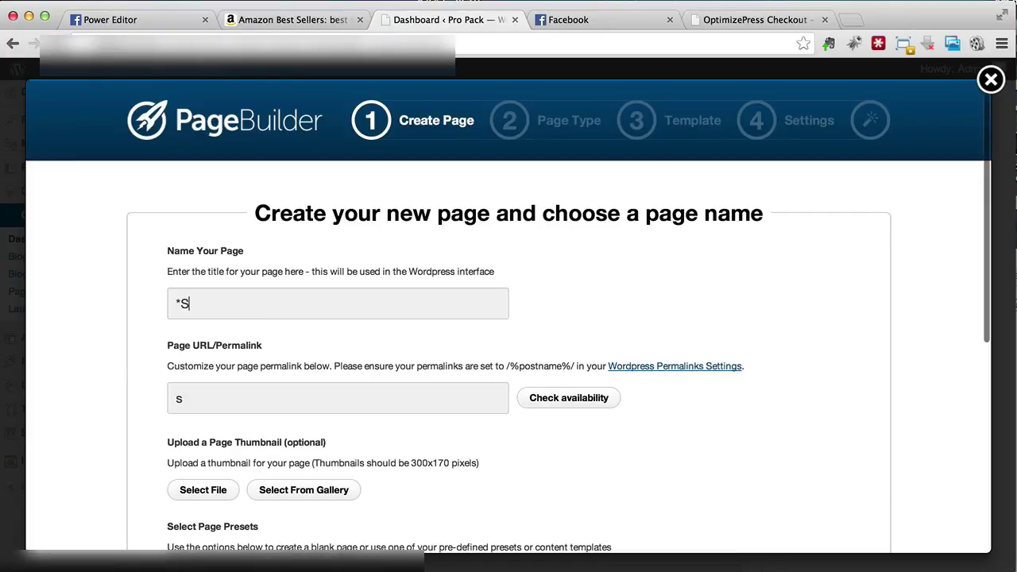
text(queeze Page FB)
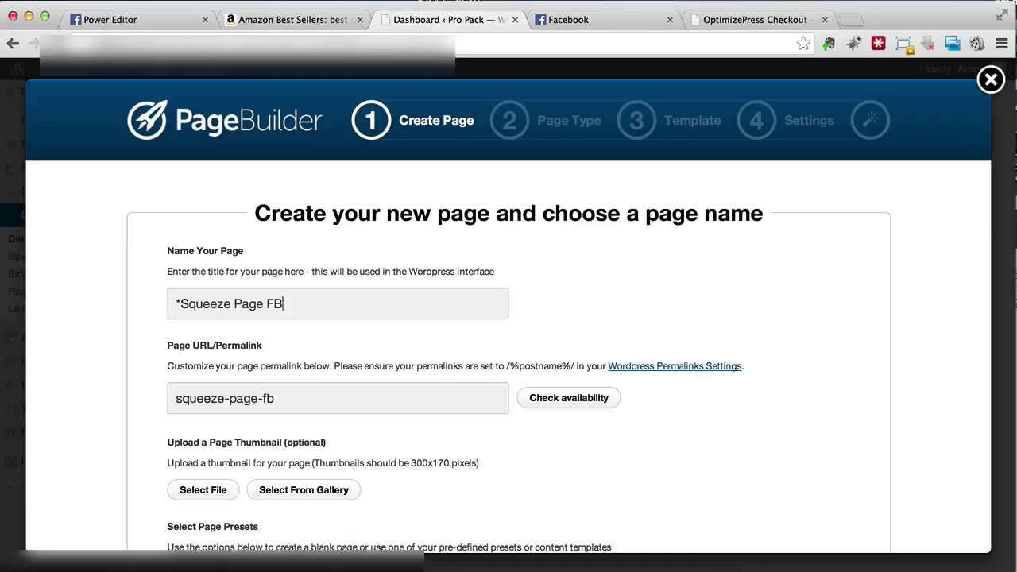
key(super+Left)
key(shift+Right)
key(BackSpace)
Step: Change the page name's ending so it reads 'Squeeze Page - Belly Fat'
key(super+Right)
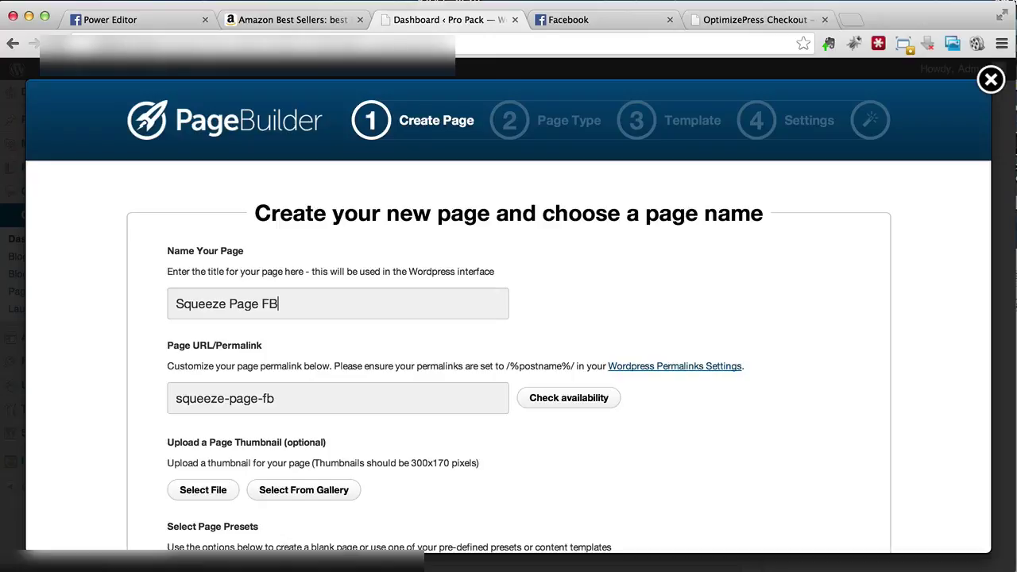
key(shift+Left)
key(shift+Left)
text(- Weight Loss)
key(shift+Left)
key(shift+Left)
key(shift+Left)
key(shift+Left)
key(shift+Left)
key(shift+Left)
key(shift+Left)
key(shift+Left)
key(shift+Left)
key(shift+Left)
key(shift+Left)
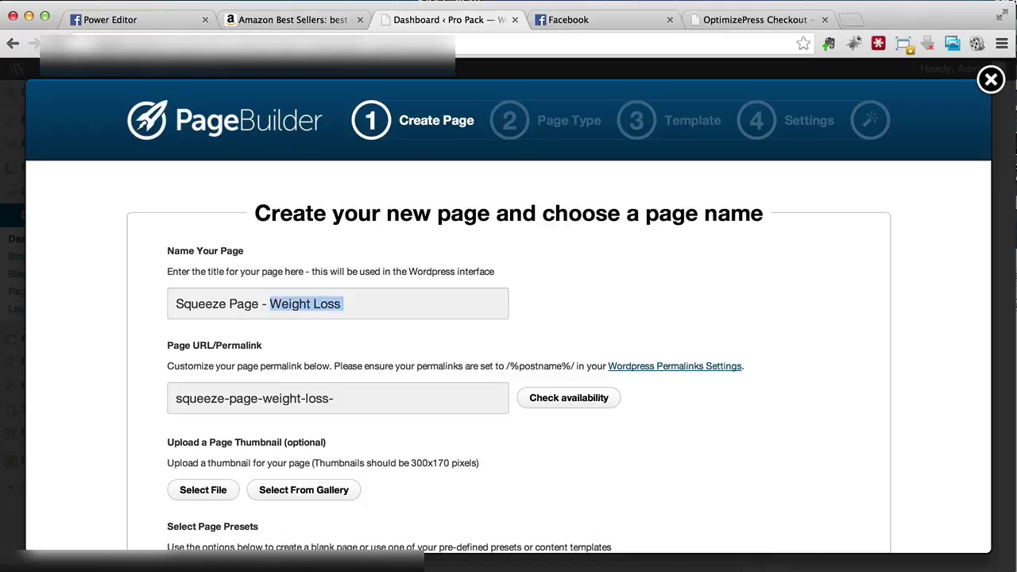
key(shift+Left)
text(Belly )
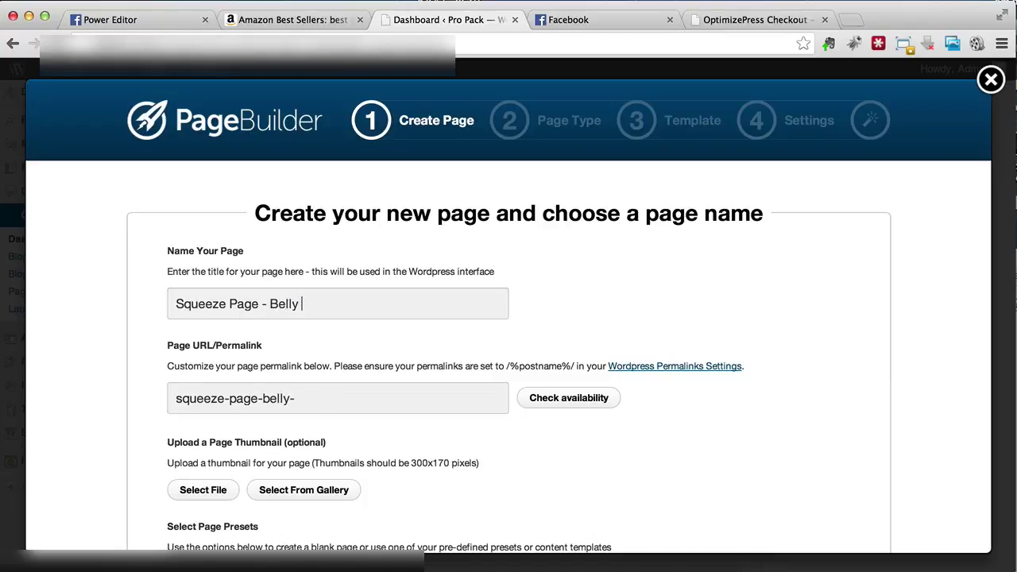
text(Fat)
scroll(324, 303, down, 2)
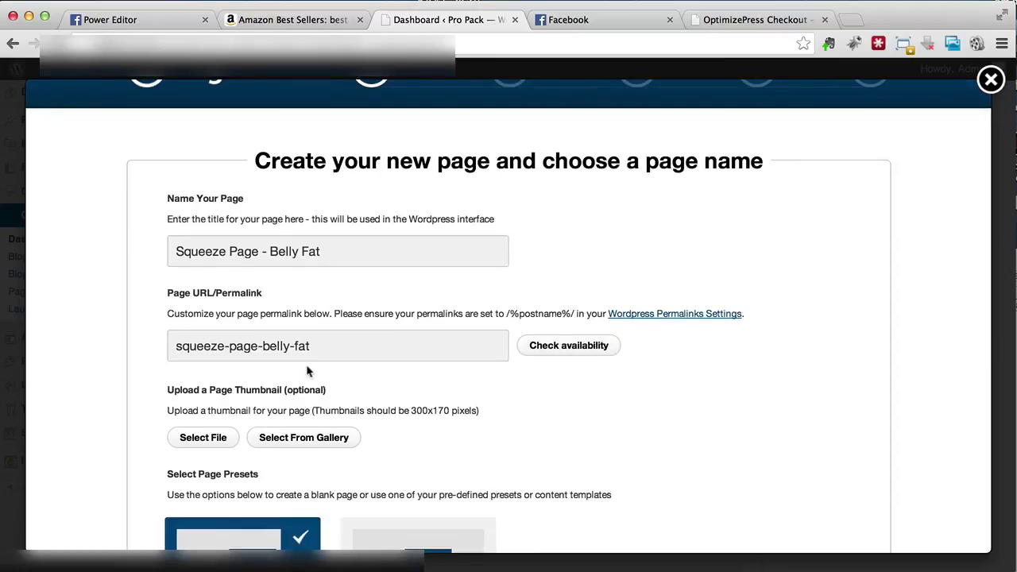
scroll(325, 348, down, 6)
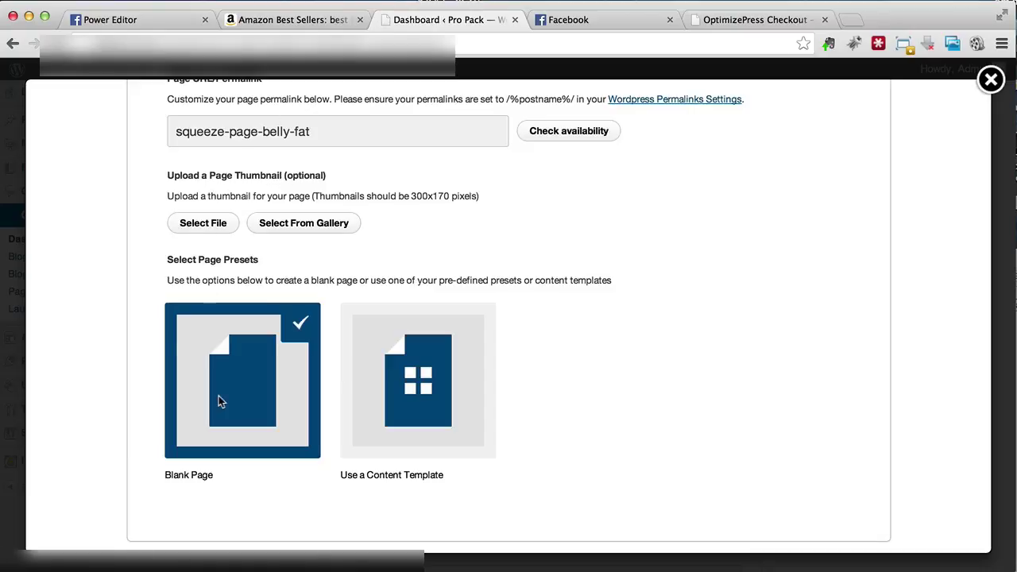
scroll(258, 438, down, 2)
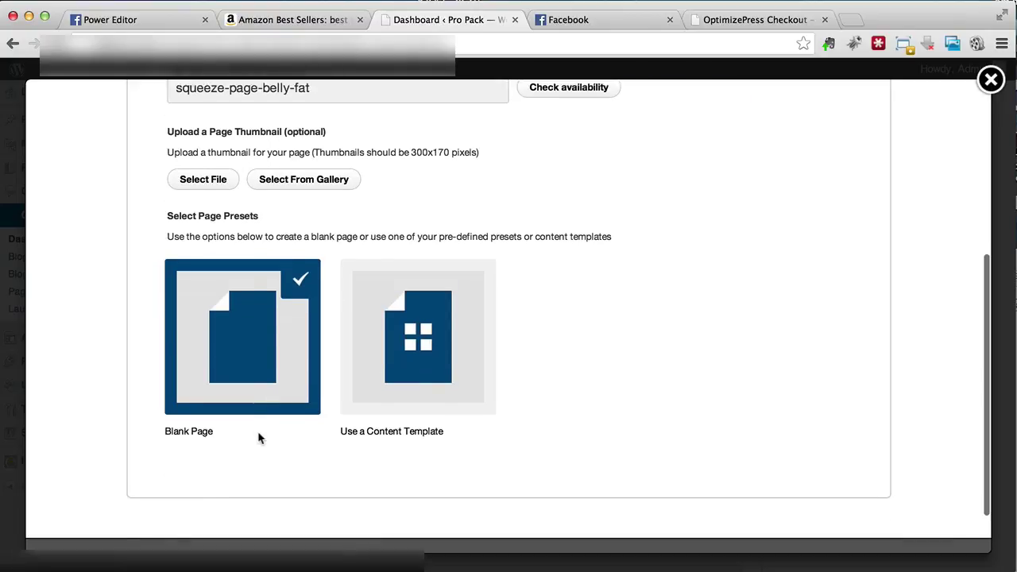
Step: Browse the content templates, then switch back to the Blank Page option
click(377, 381)
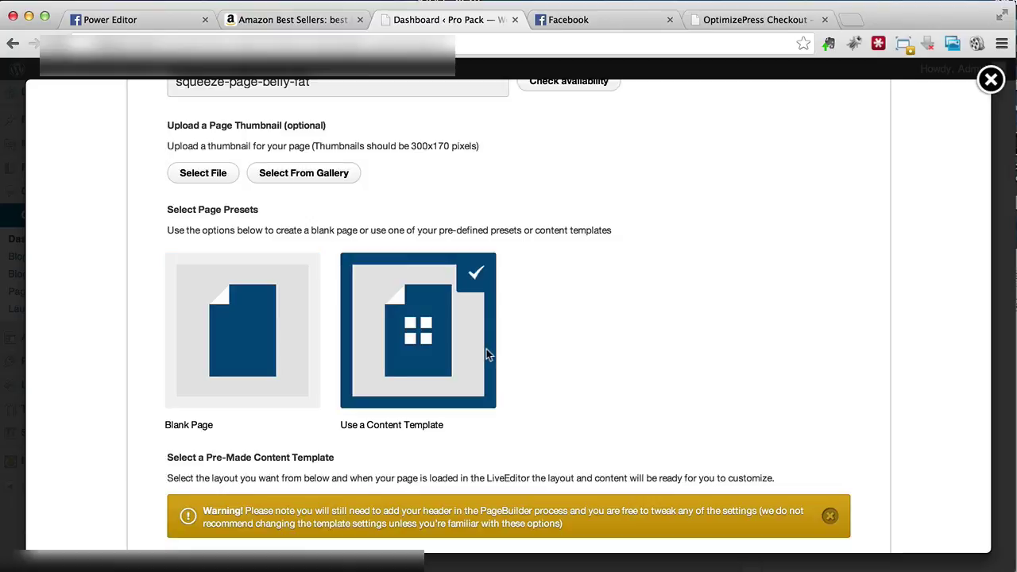
scroll(487, 350, down, 5)
scroll(486, 354, down, 4)
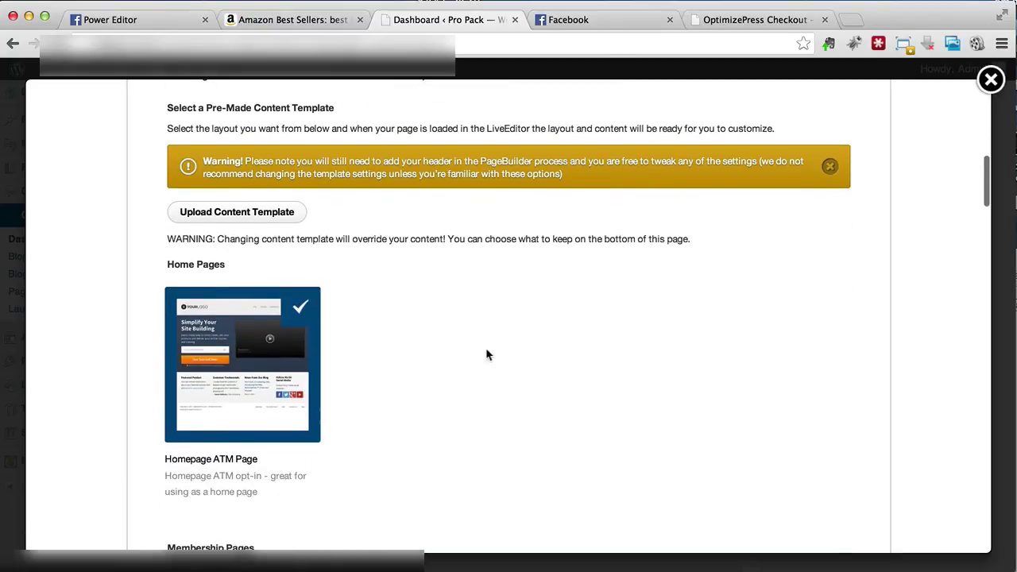
scroll(486, 353, up, 3)
scroll(486, 353, down, 9)
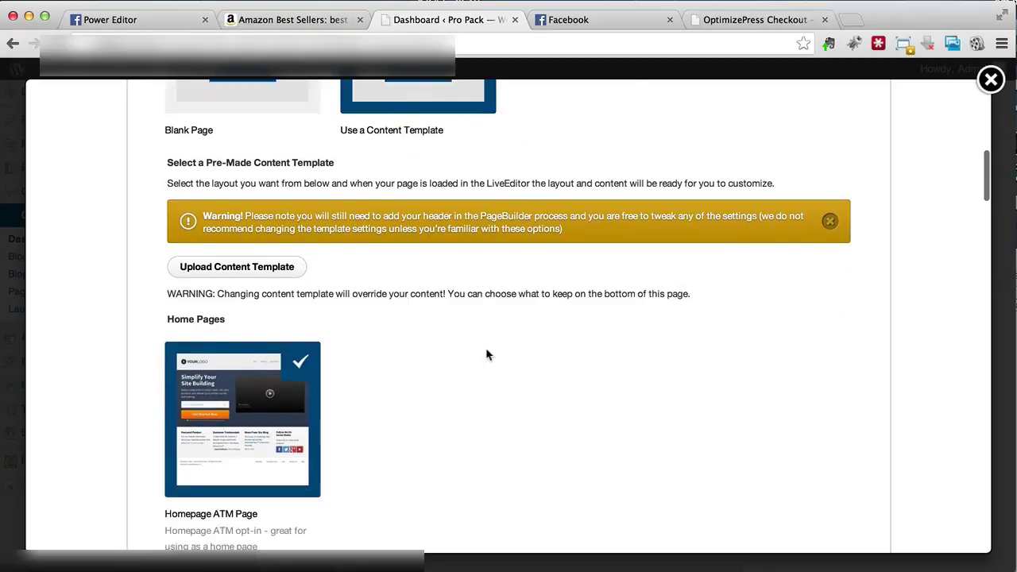
scroll(485, 347, down, 15)
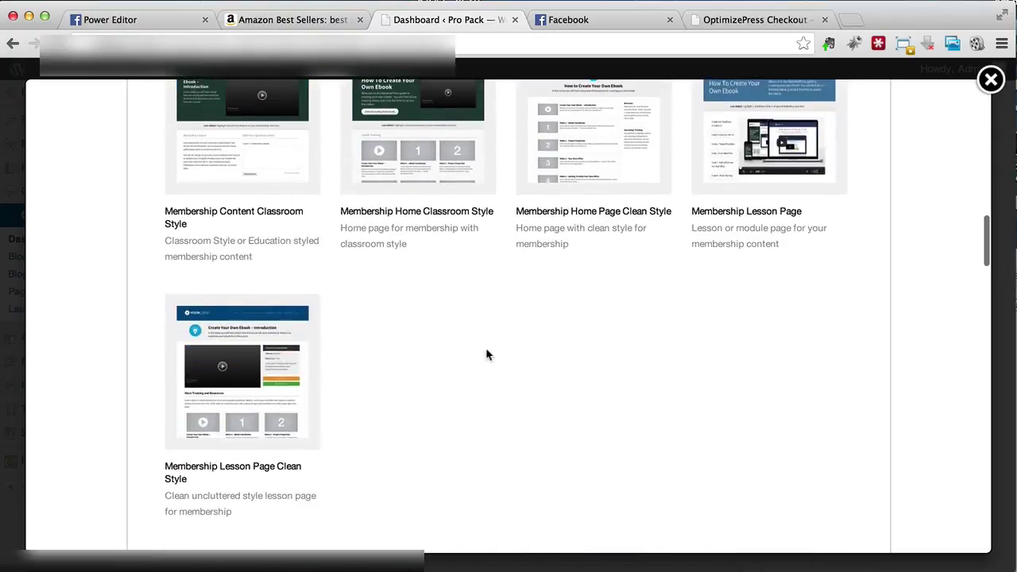
scroll(485, 349, down, 3)
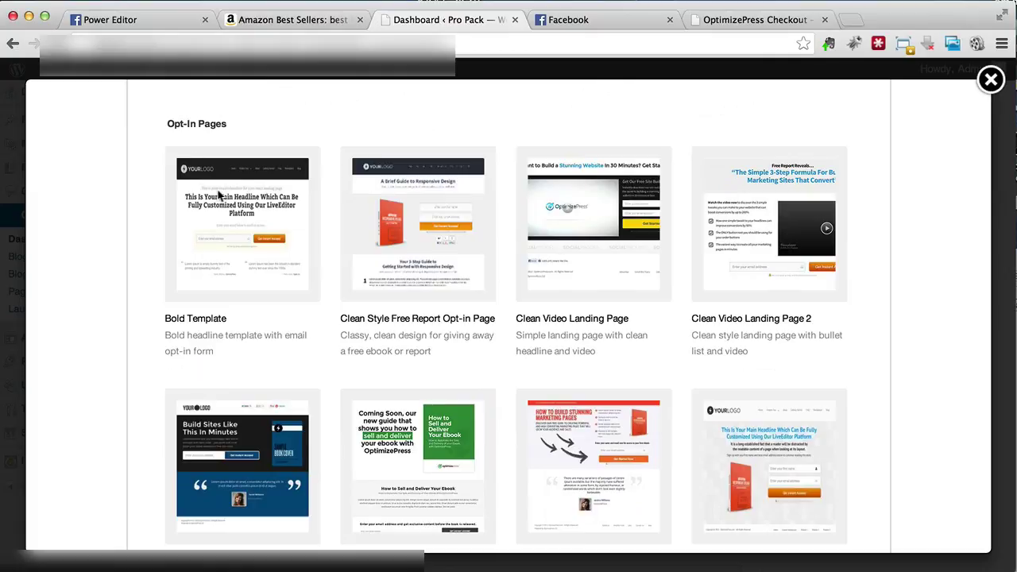
scroll(220, 195, down, 1)
scroll(217, 188, down, 10)
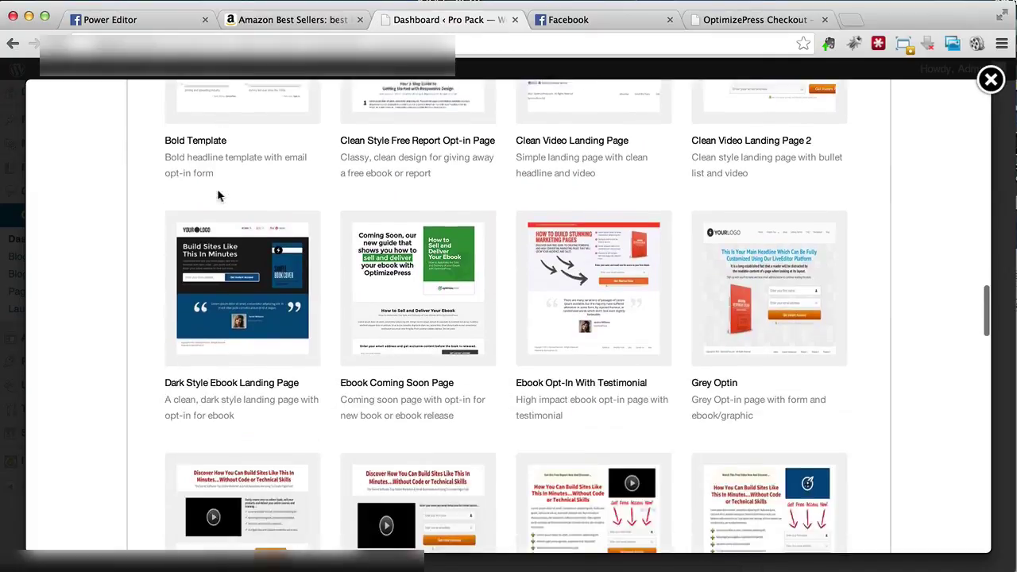
scroll(217, 193, down, 5)
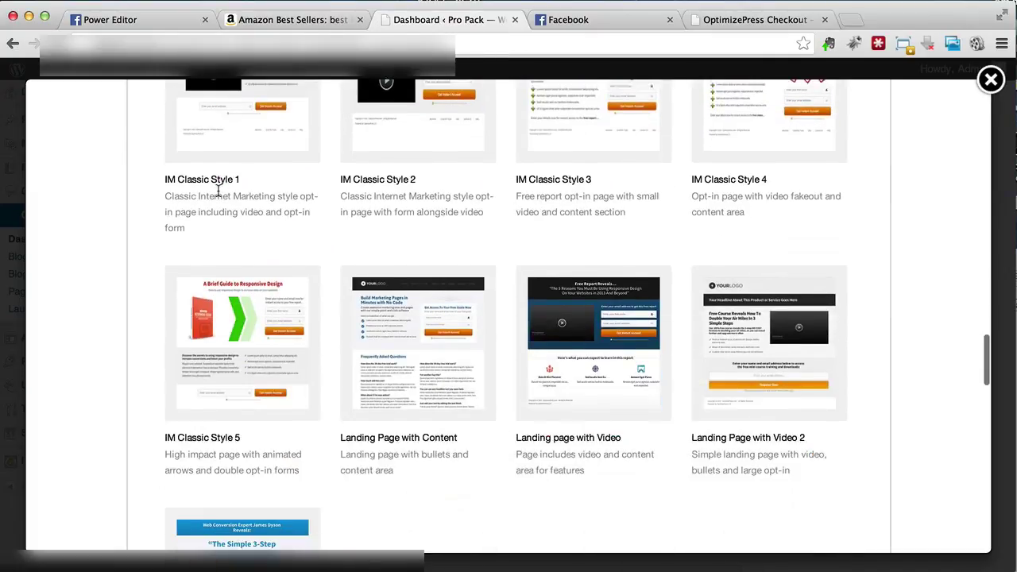
scroll(288, 377, down, 2)
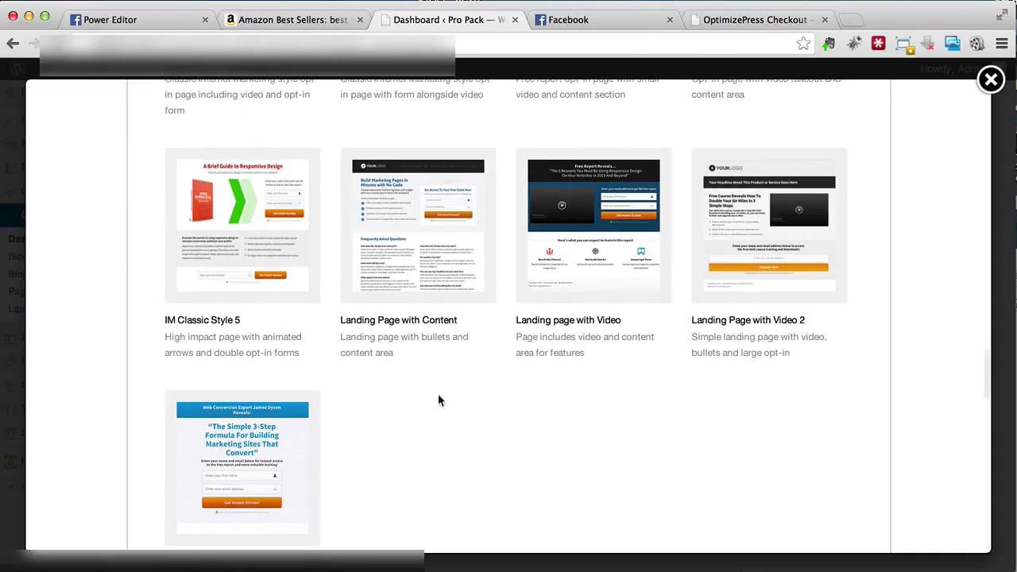
scroll(459, 439, up, 1)
scroll(459, 439, up, 6)
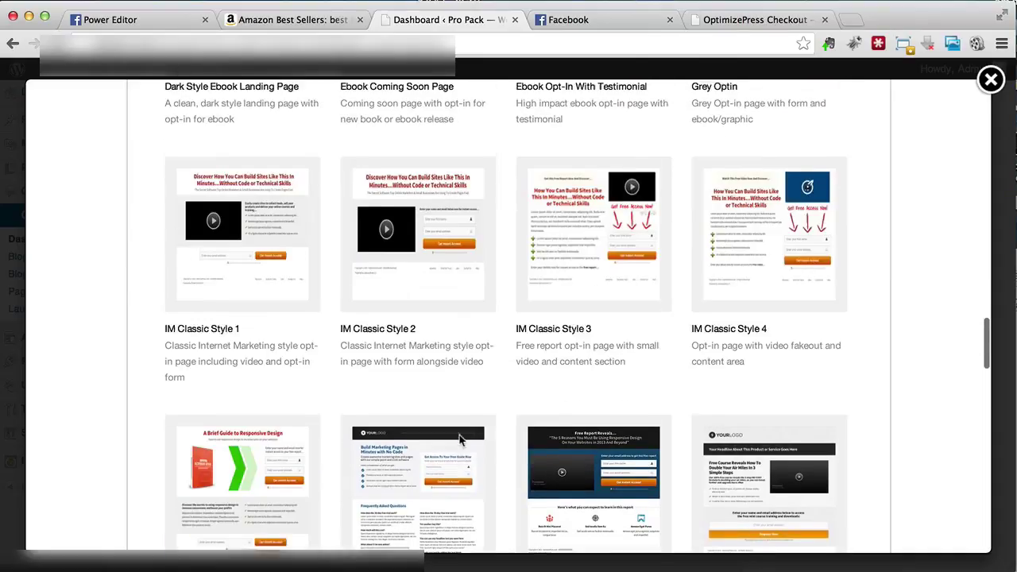
scroll(459, 436, up, 1)
scroll(459, 435, up, 3)
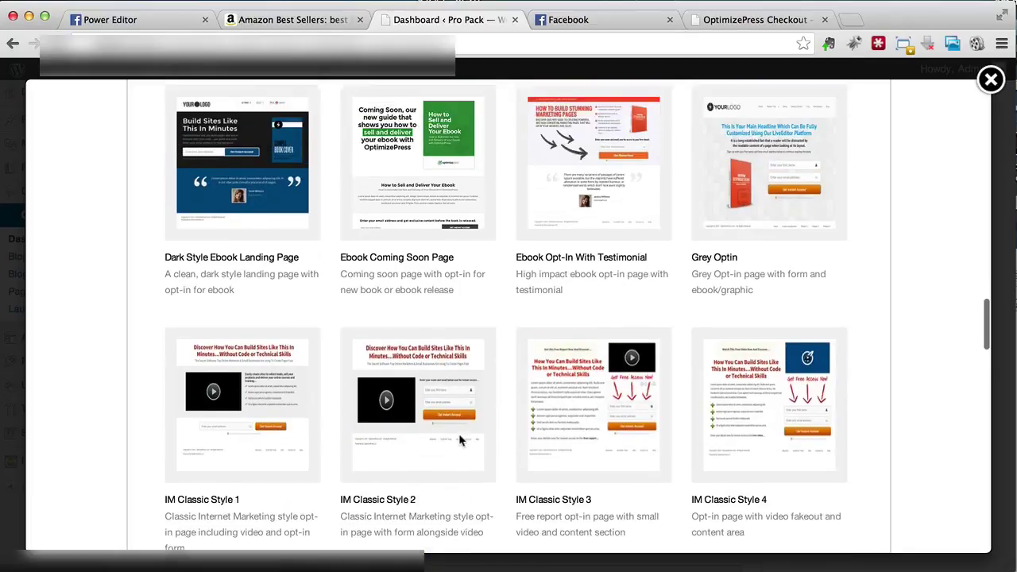
scroll(459, 439, up, 2)
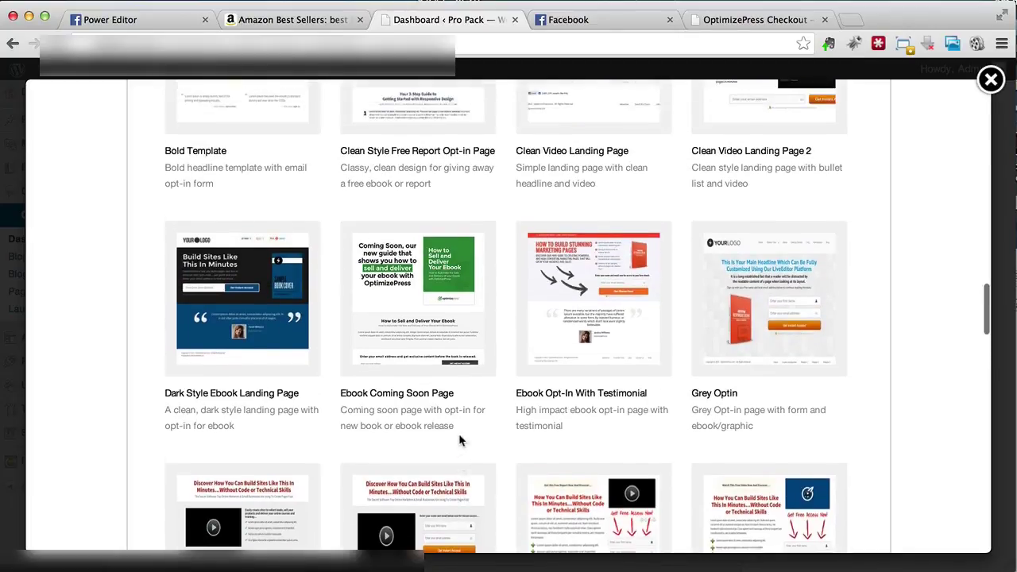
scroll(459, 441, up, 6)
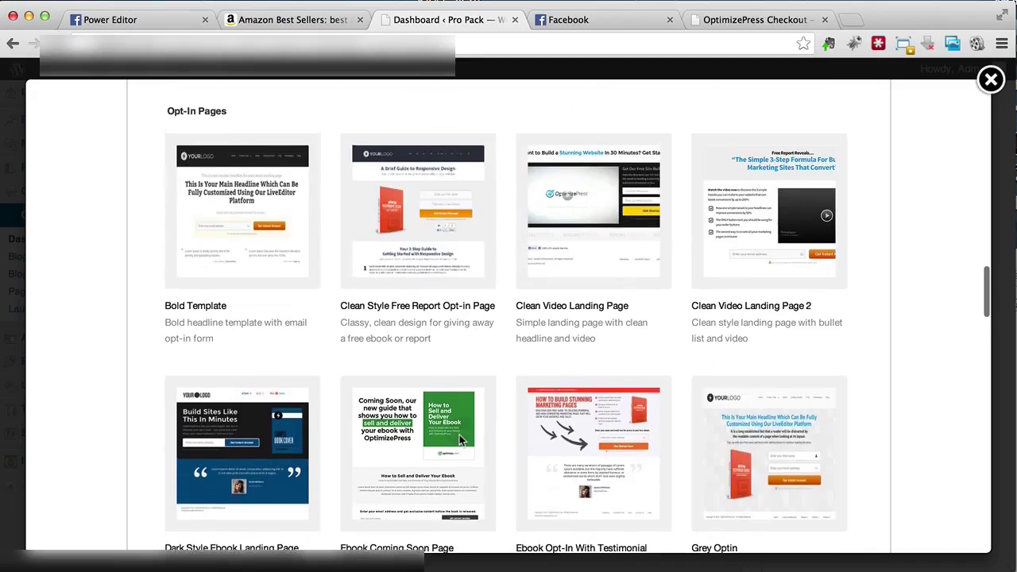
scroll(459, 440, up, 20)
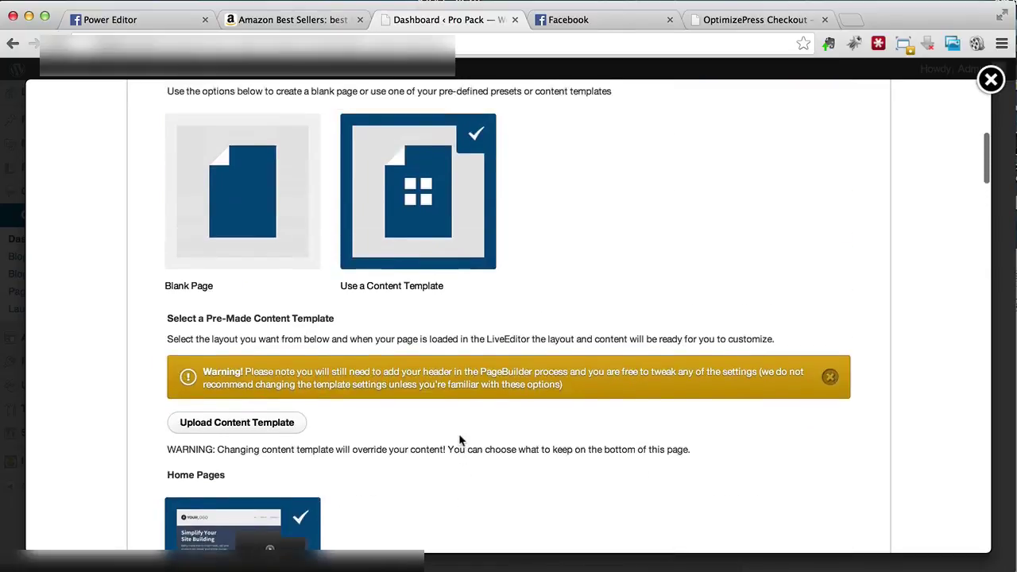
click(256, 312)
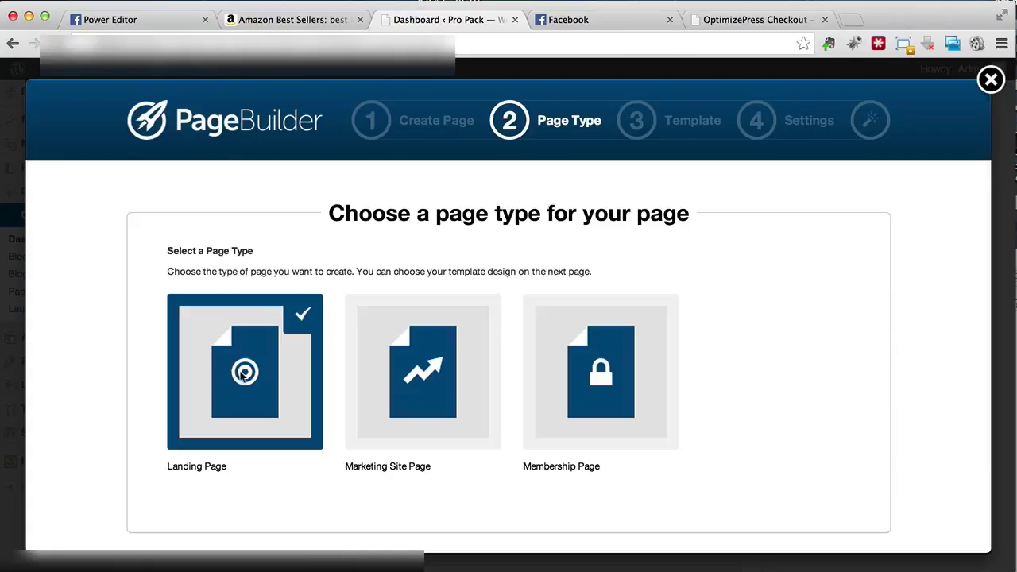
Step: Keep Landing Page as the page type and proceed to Step 3, Template
scroll(239, 375, down, 3)
click(810, 519)
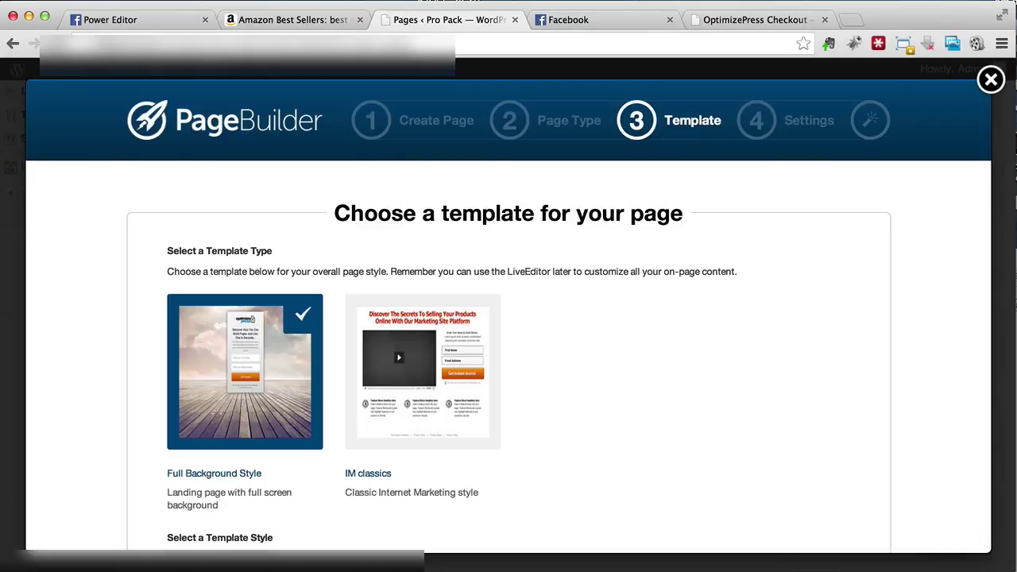
Step: Keep the 'White box on full background' template and proceed to Step 4, Settings
scroll(646, 311, down, 4)
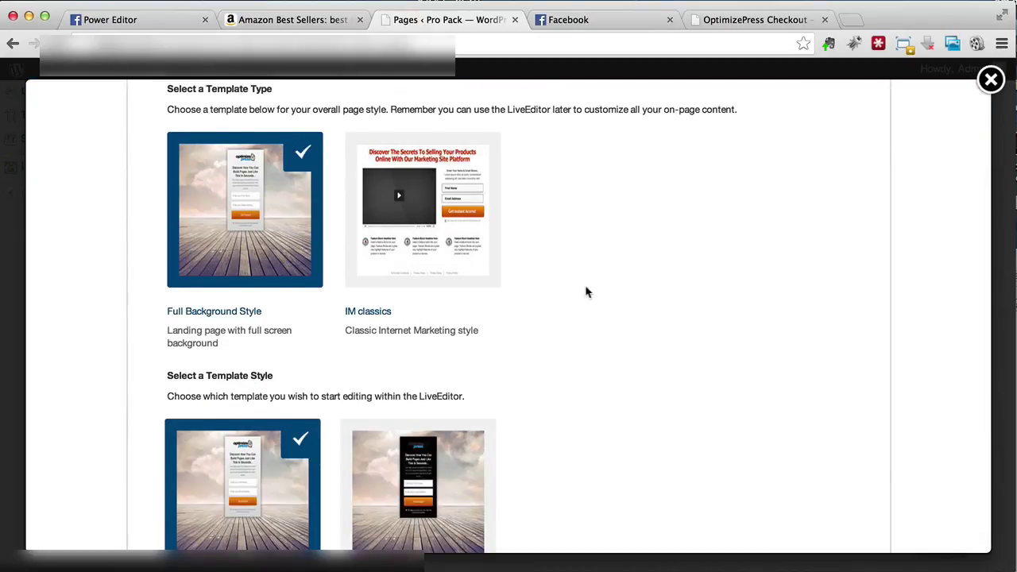
scroll(585, 293, up, 2)
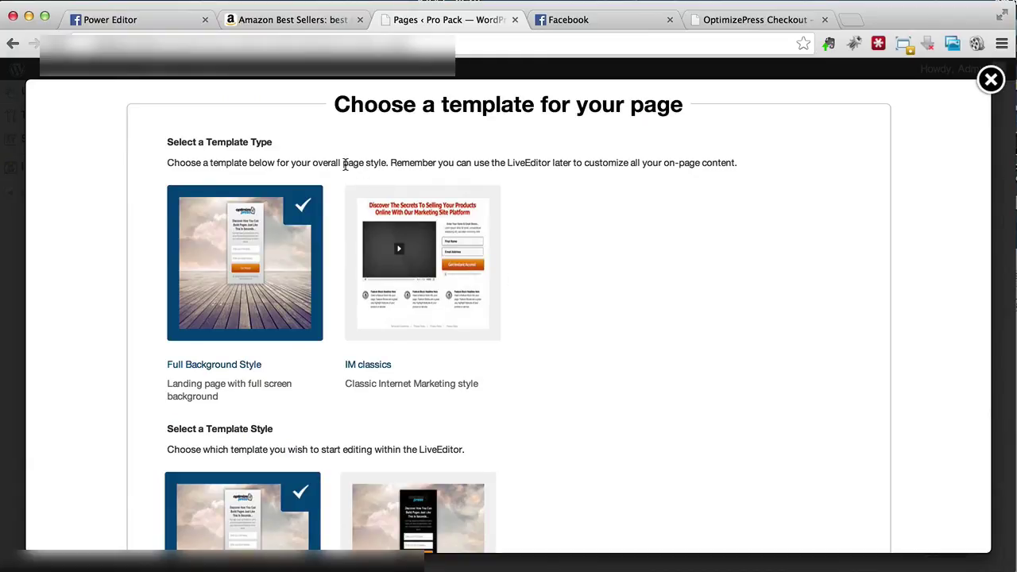
scroll(344, 167, down, 2)
scroll(345, 169, down, 5)
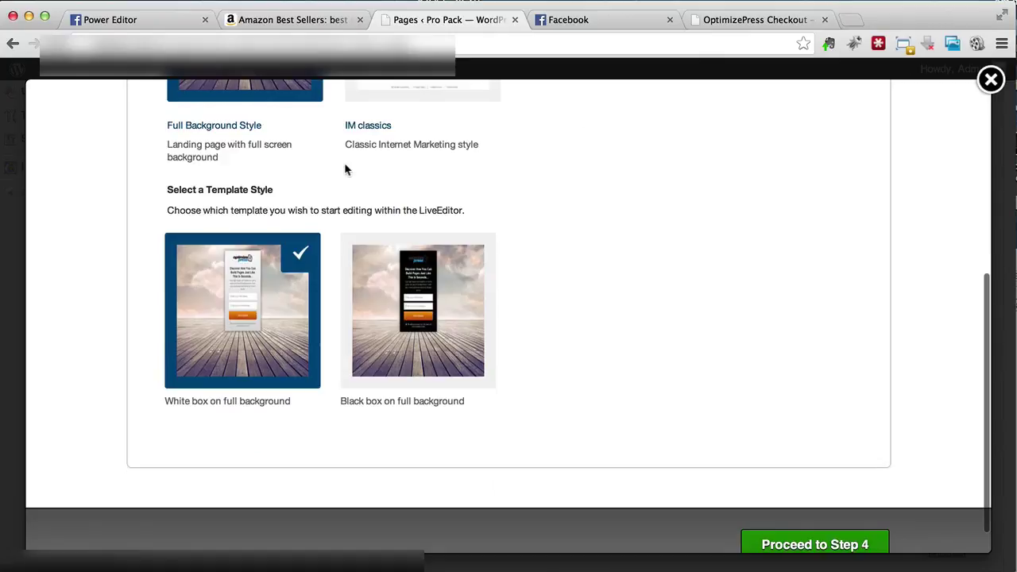
scroll(345, 168, up, 1)
scroll(344, 168, up, 1)
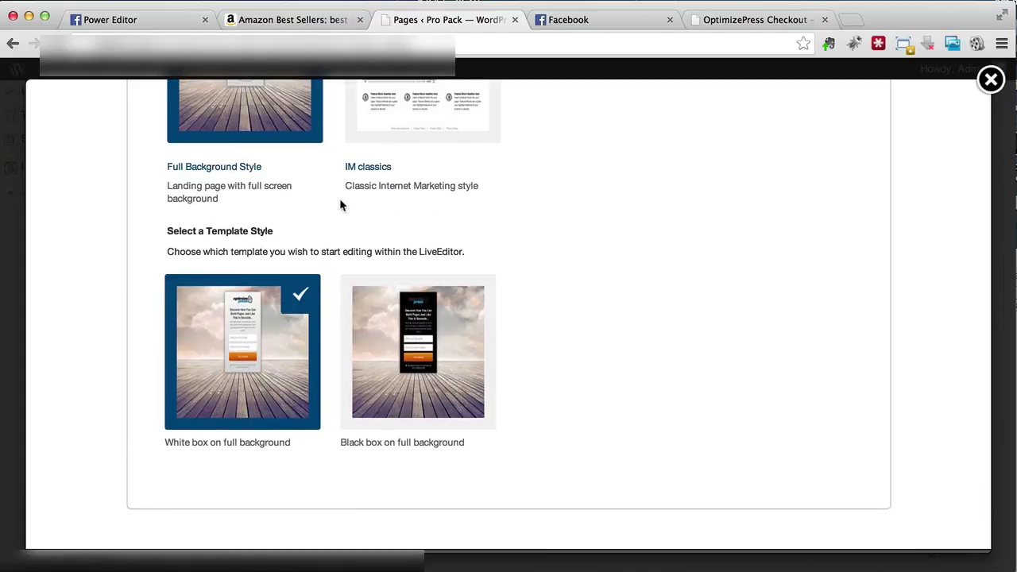
scroll(339, 204, up, 4)
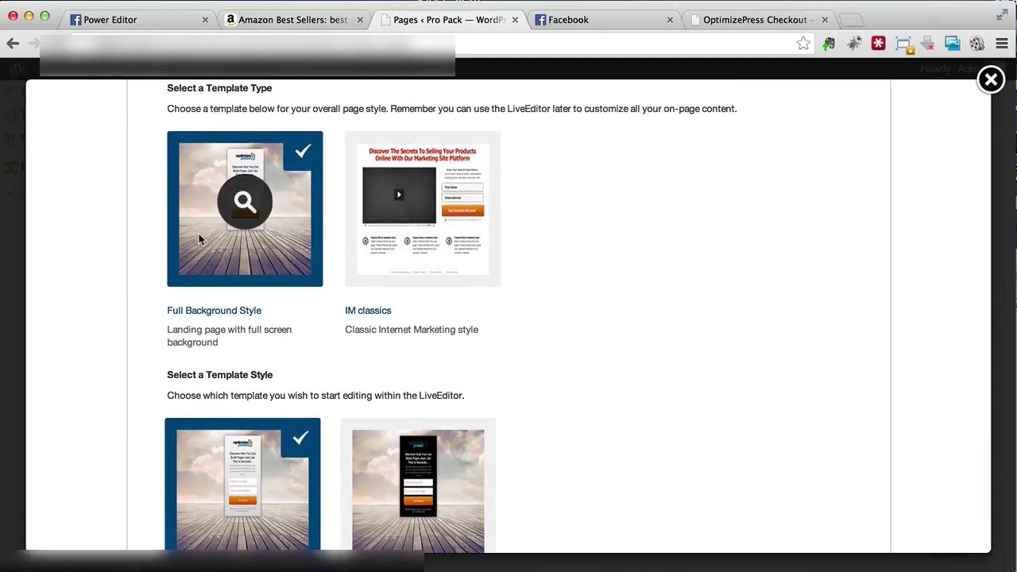
scroll(198, 233, down, 4)
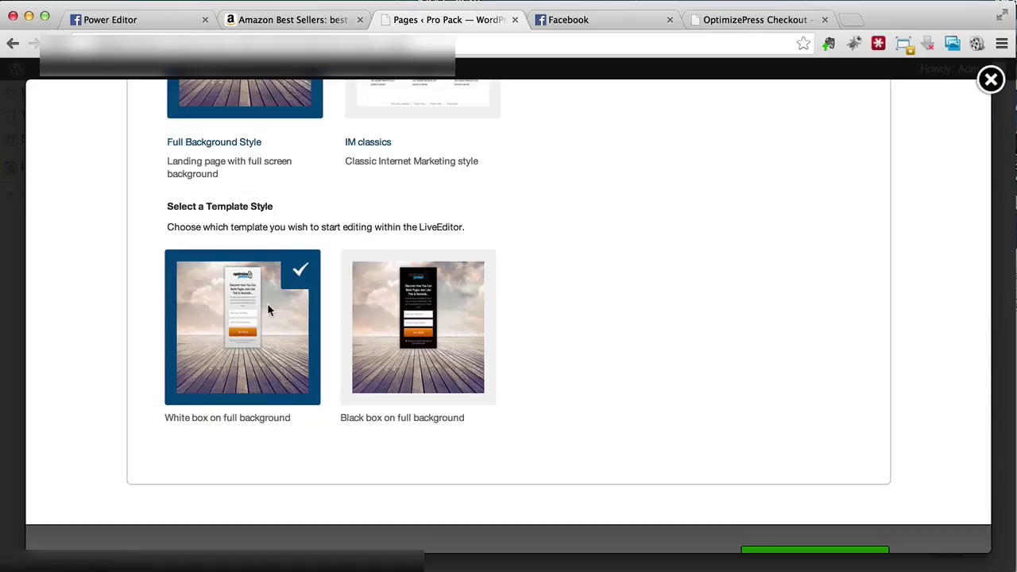
scroll(268, 310, down, 2)
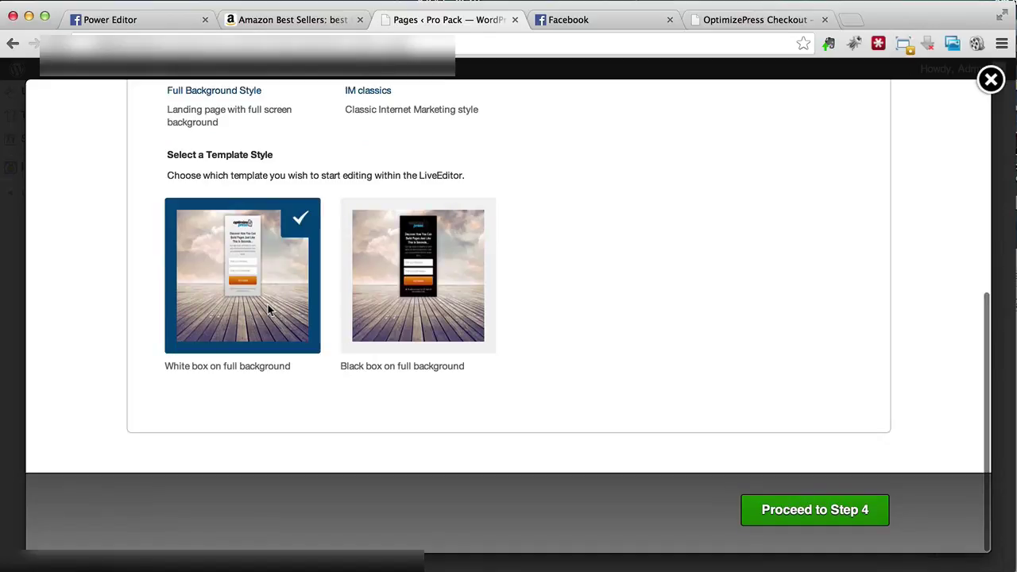
click(779, 522)
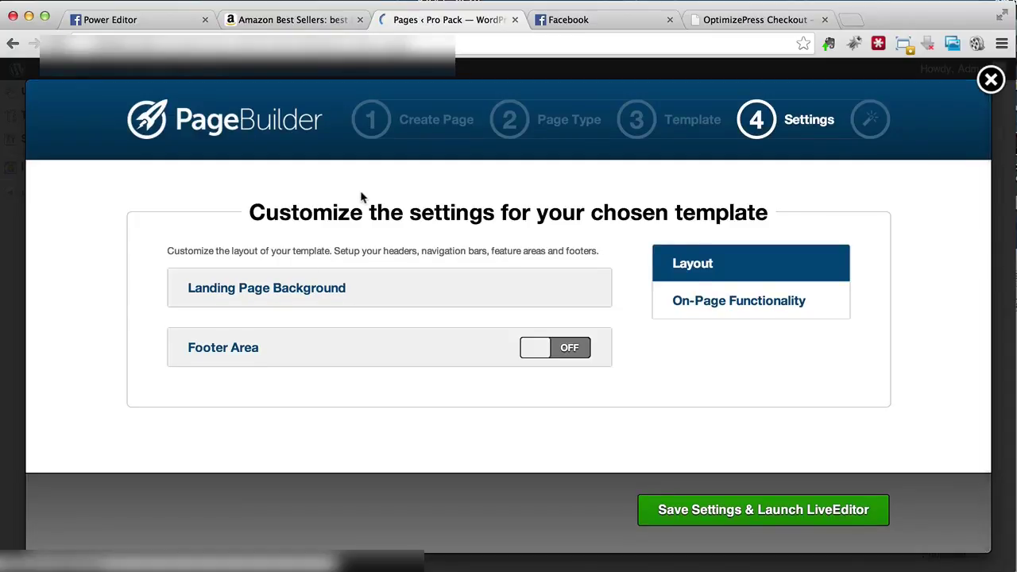
Step: Upload the beach-wallpaper-hd-37 image for the landing page background
click(283, 297)
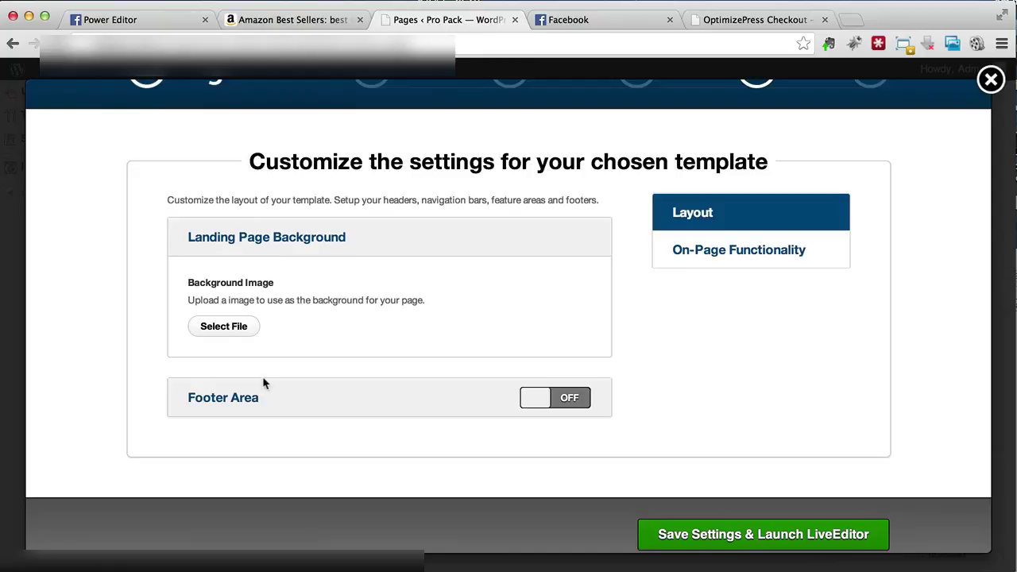
click(226, 327)
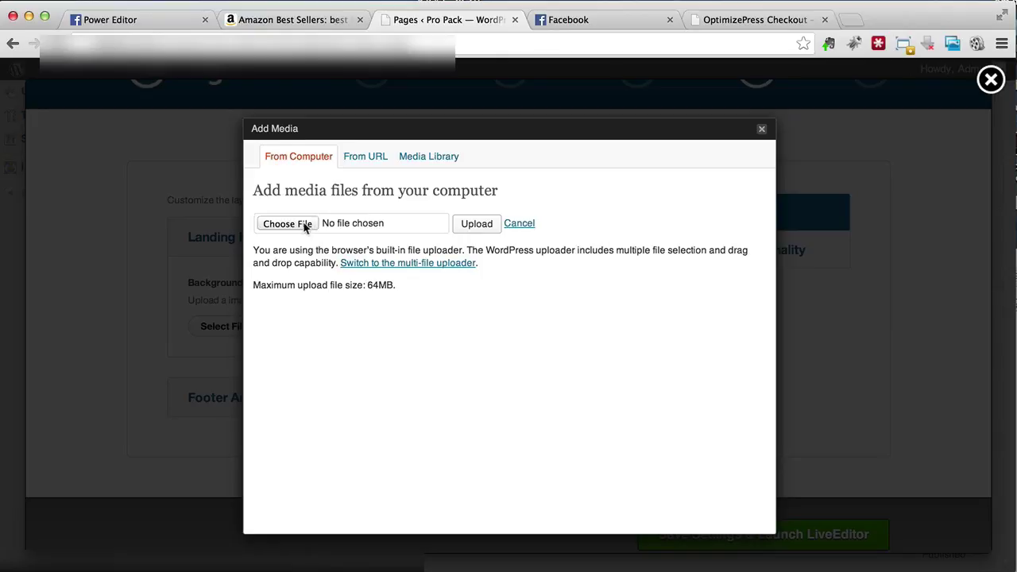
click(427, 156)
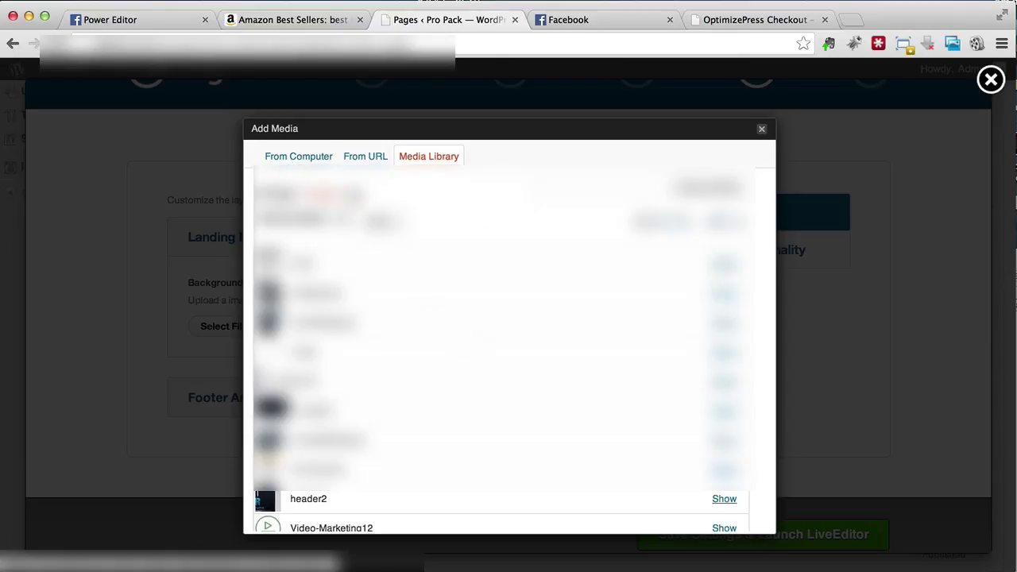
click(312, 160)
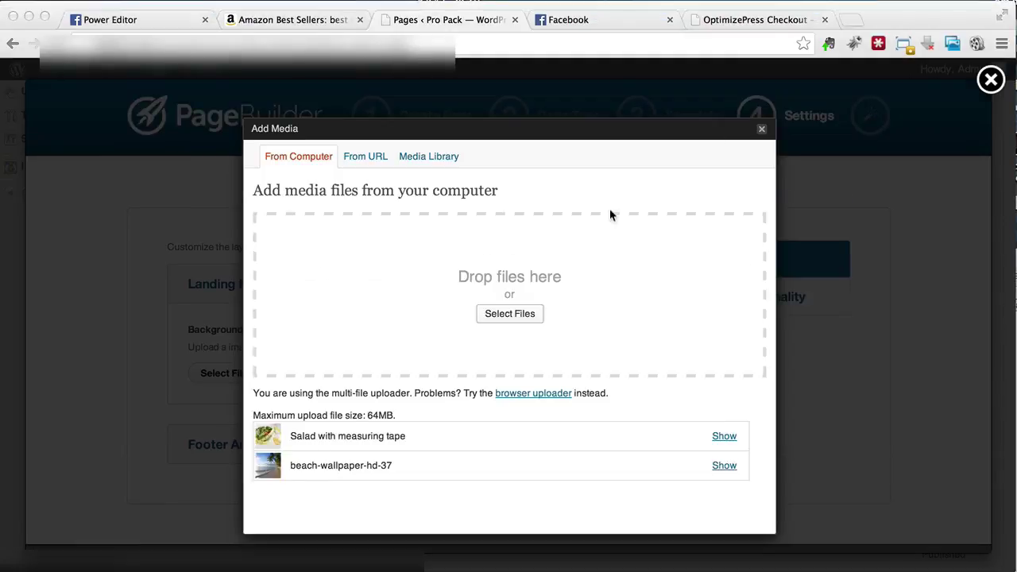
click(725, 469)
click(725, 470)
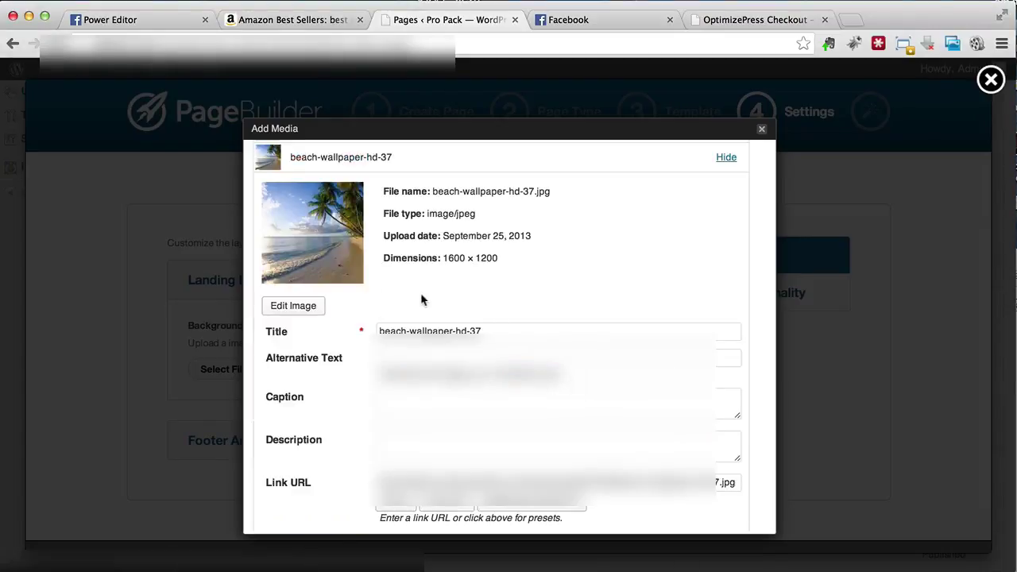
Step: Insert the beach image as the background, then save settings and launch the LiveEditor
scroll(424, 300, down, 1)
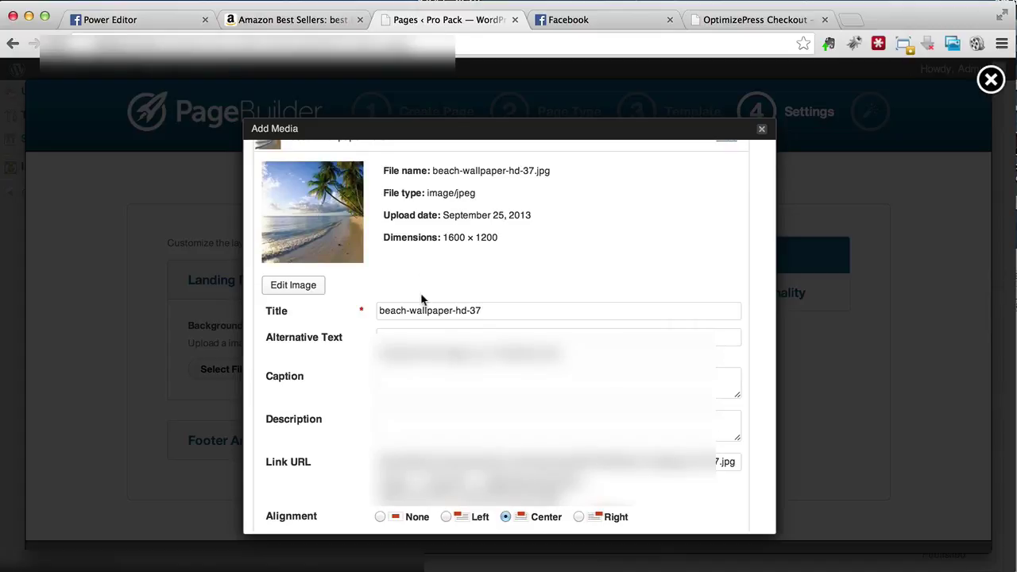
scroll(422, 299, down, 1)
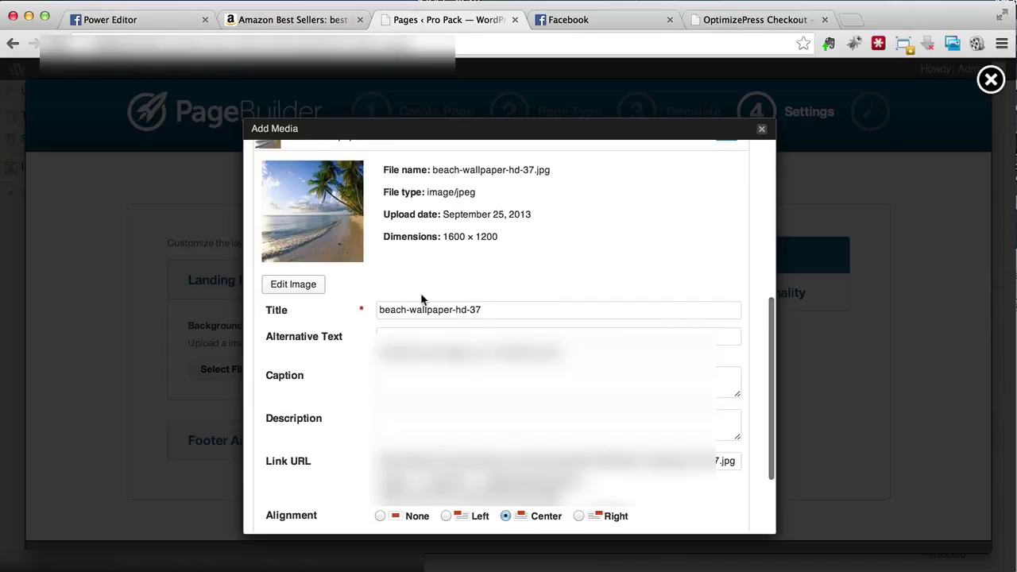
scroll(422, 300, down, 2)
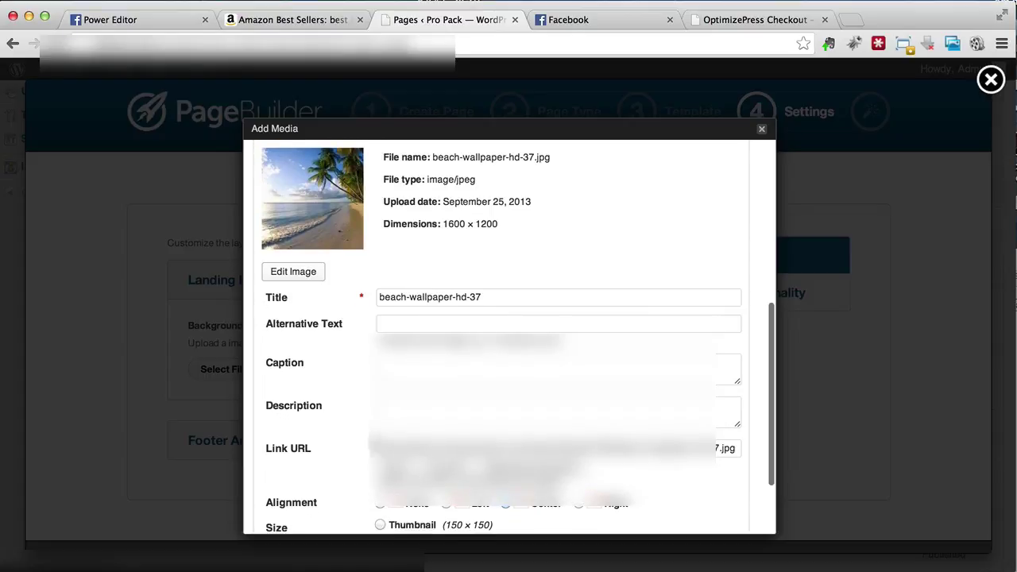
scroll(342, 405, down, 5)
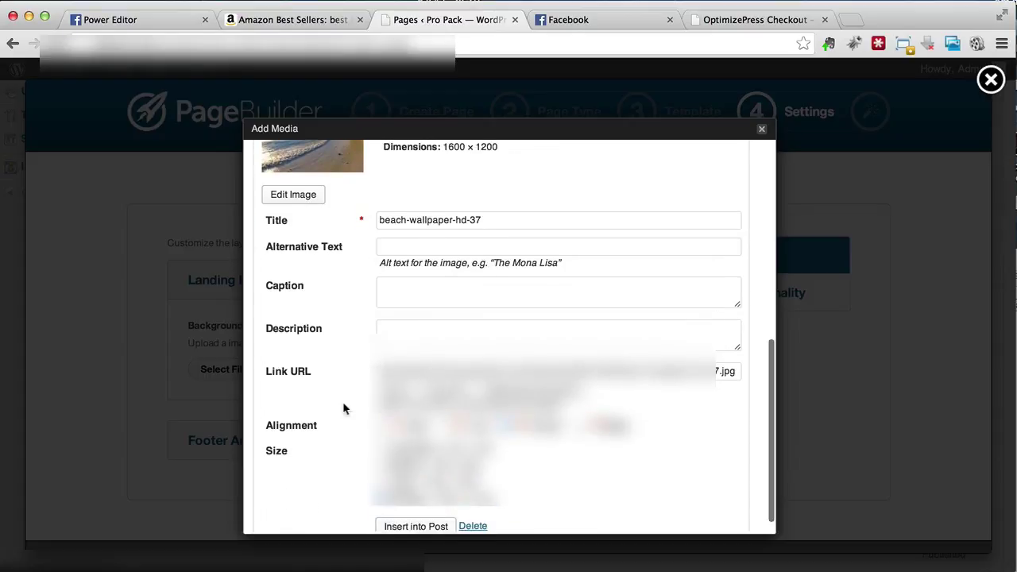
click(397, 509)
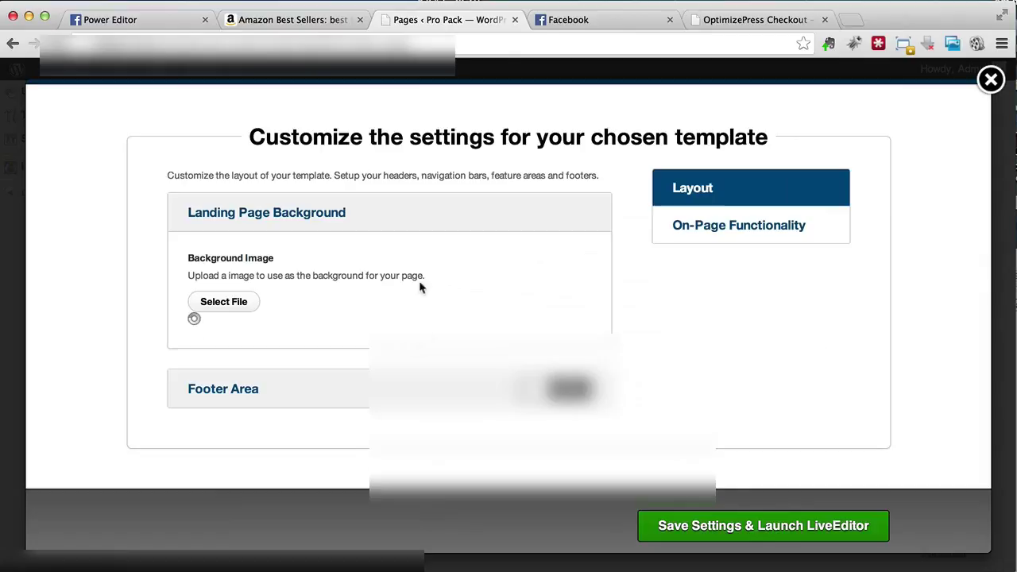
scroll(358, 269, down, 8)
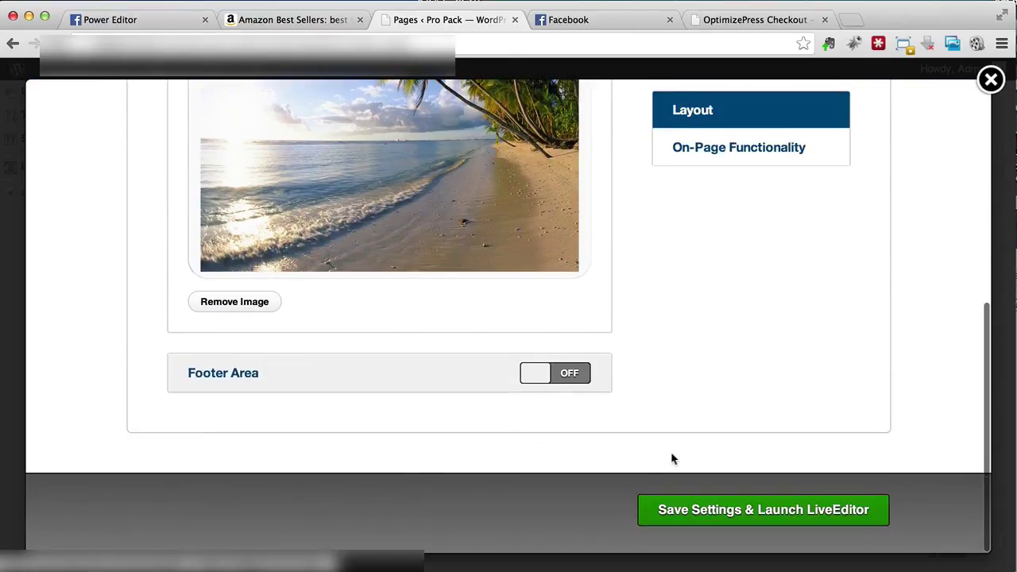
click(683, 513)
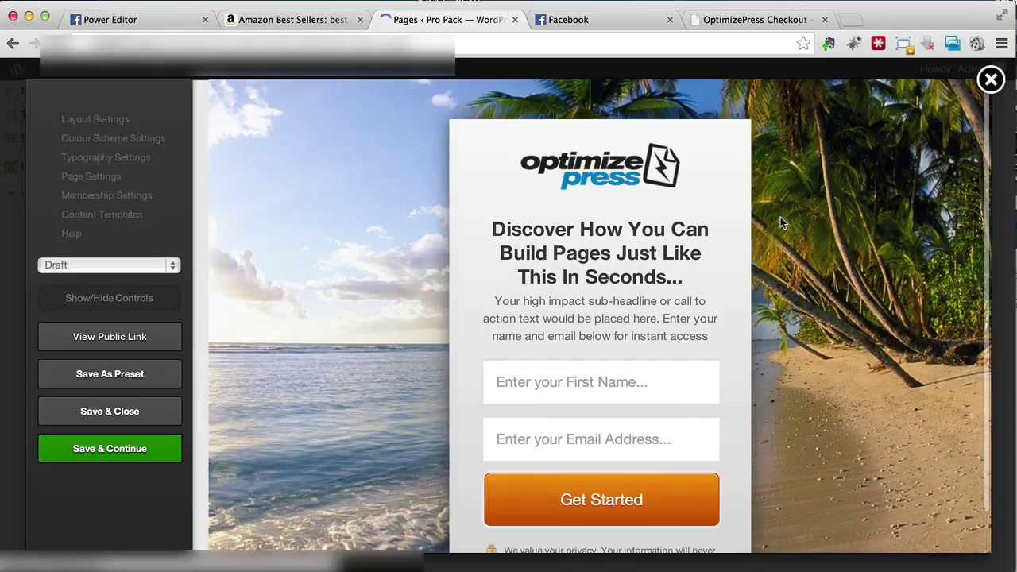
Step: Open the public Squeeze Page - Belly Fat link in a new tab, review it, then return to the editor
right_click(159, 341)
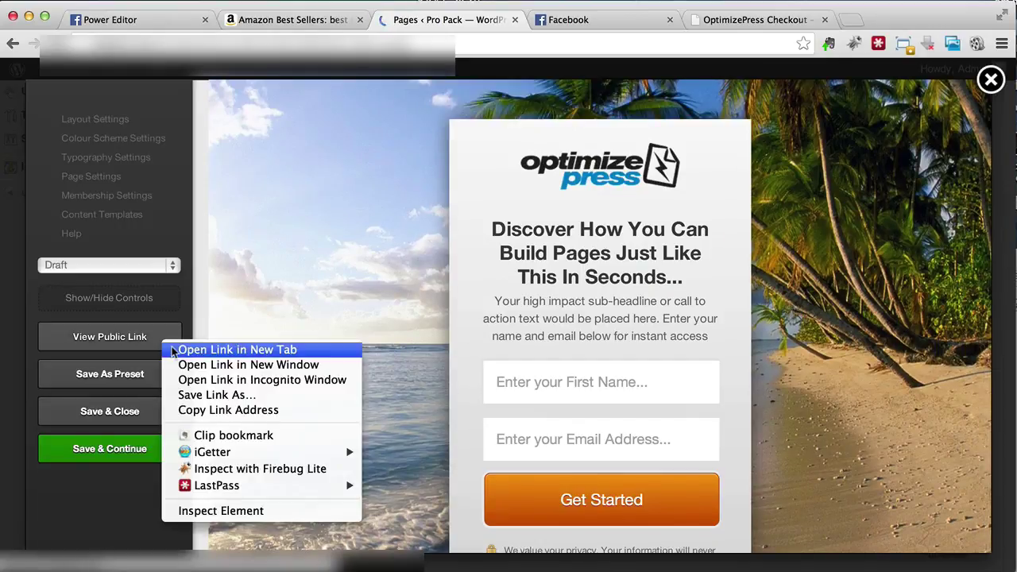
click(171, 349)
click(551, 17)
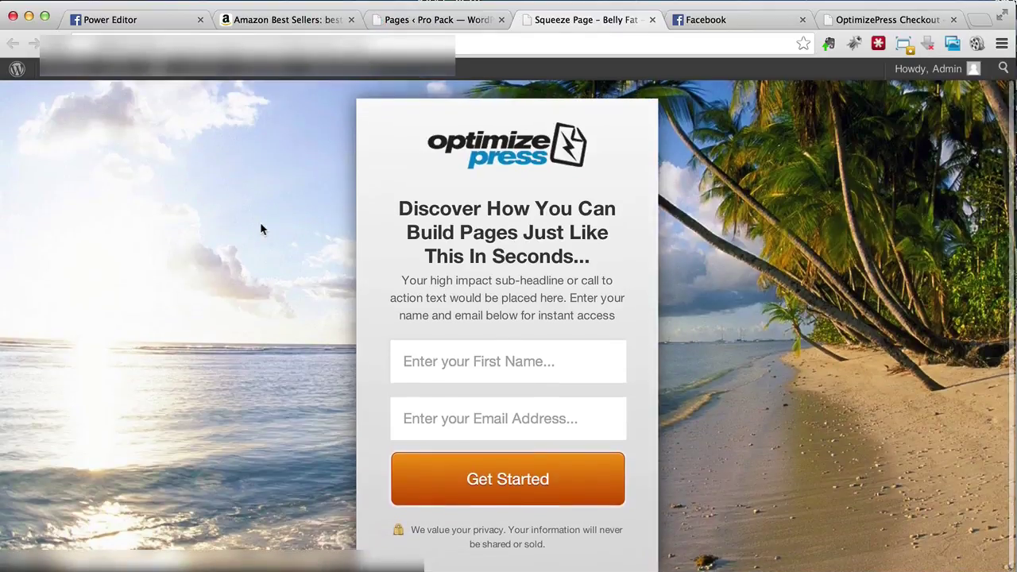
scroll(260, 229, down, 1)
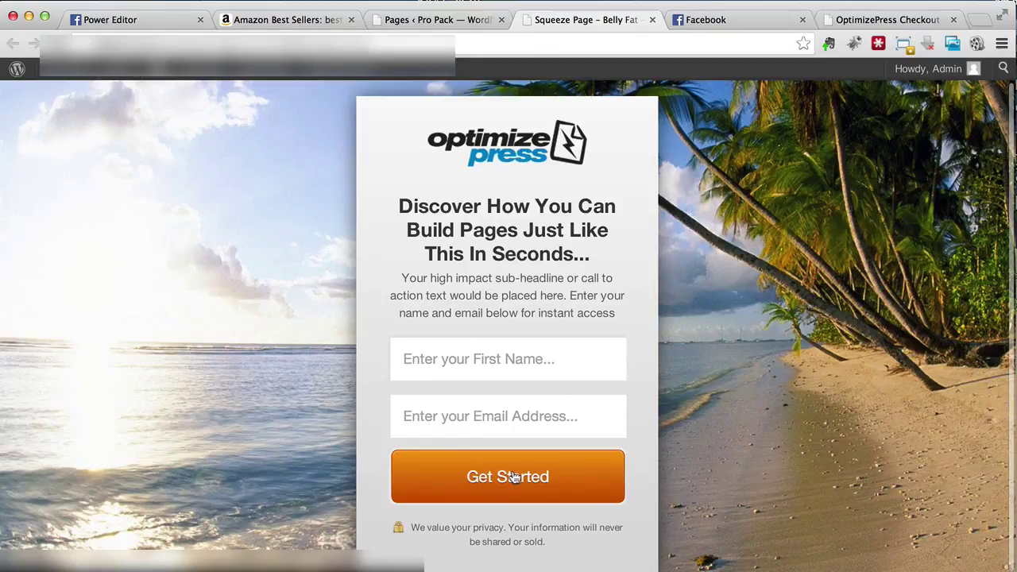
scroll(288, 326, up, 1)
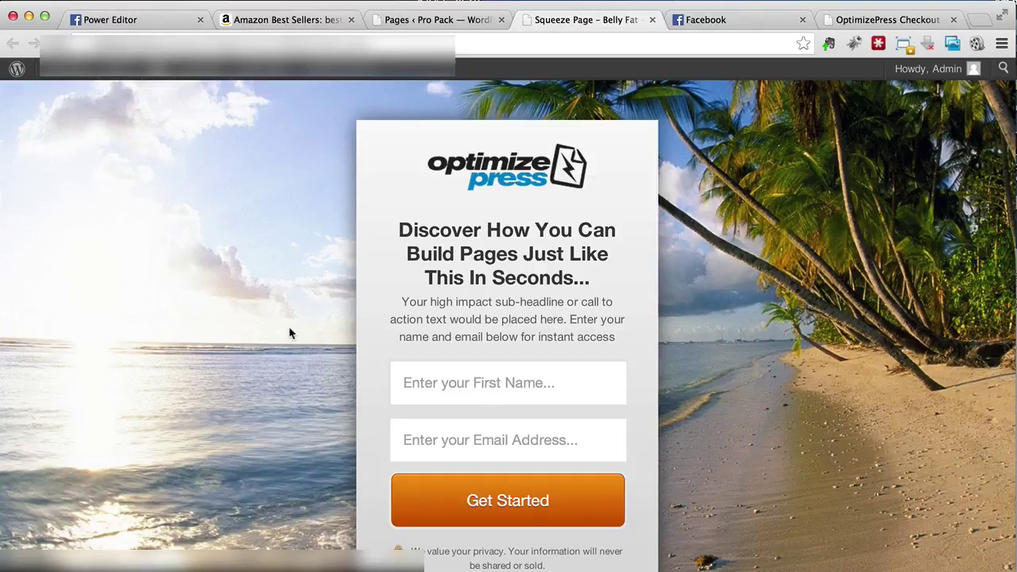
scroll(180, 316, down, 1)
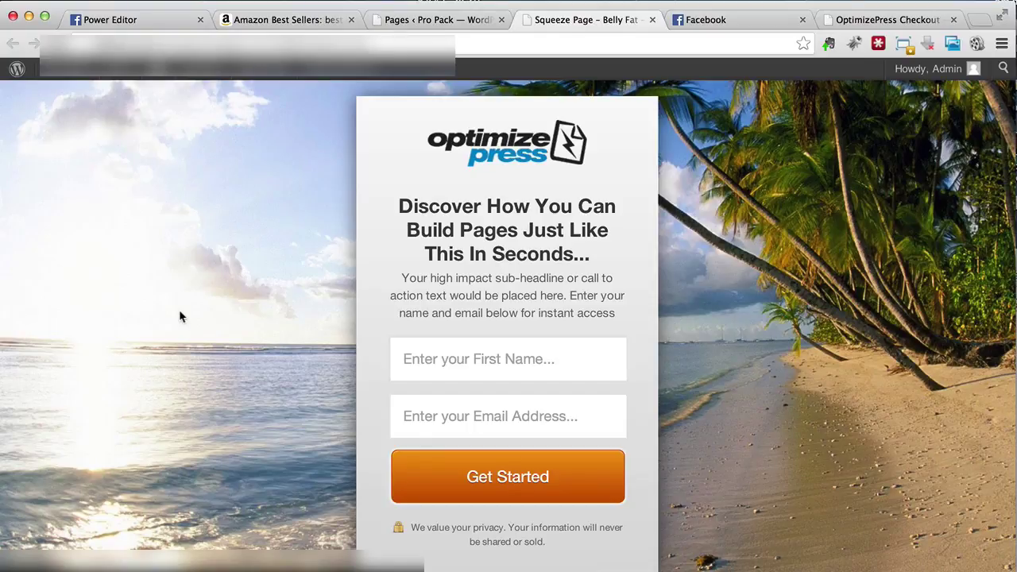
click(435, 19)
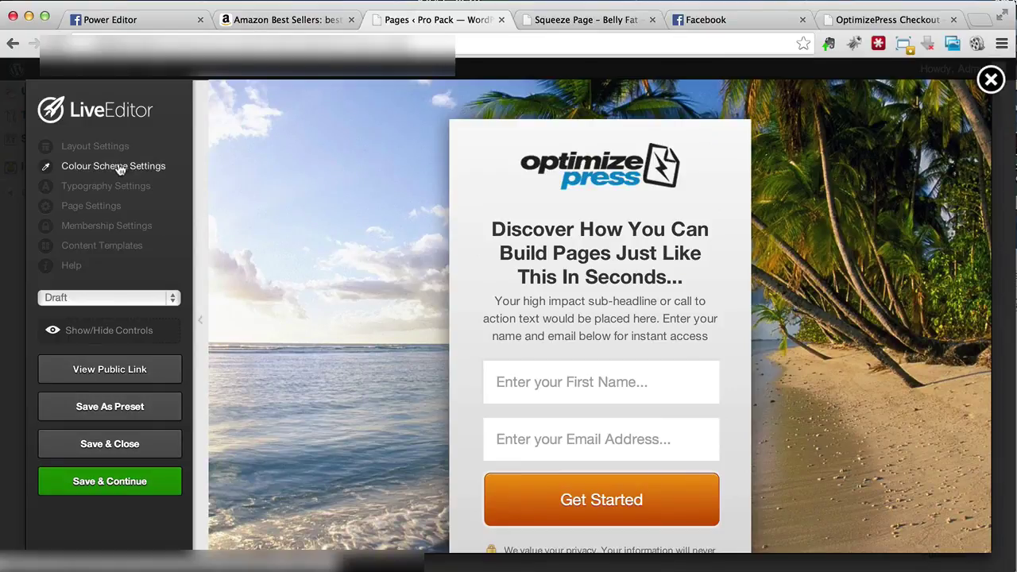
Step: Replace the beach background with the 'Salad with measuring tape' image at Full Size and update
click(75, 149)
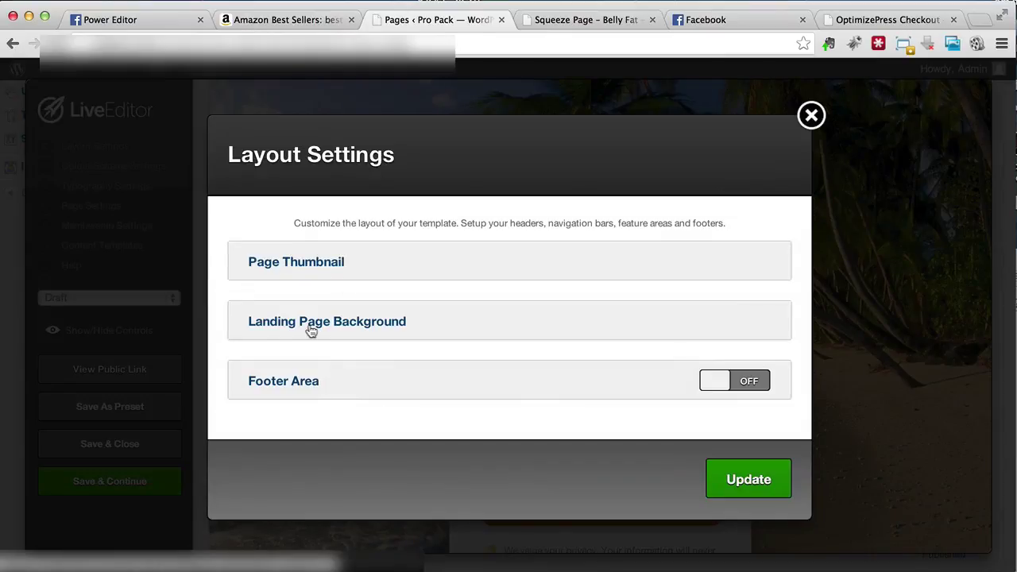
click(310, 322)
scroll(310, 329, down, 5)
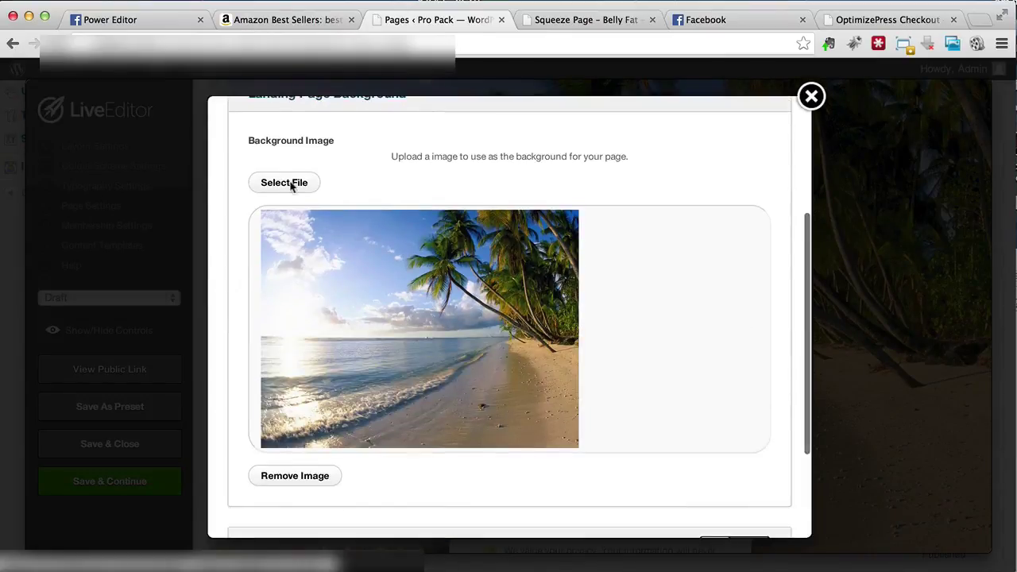
click(301, 475)
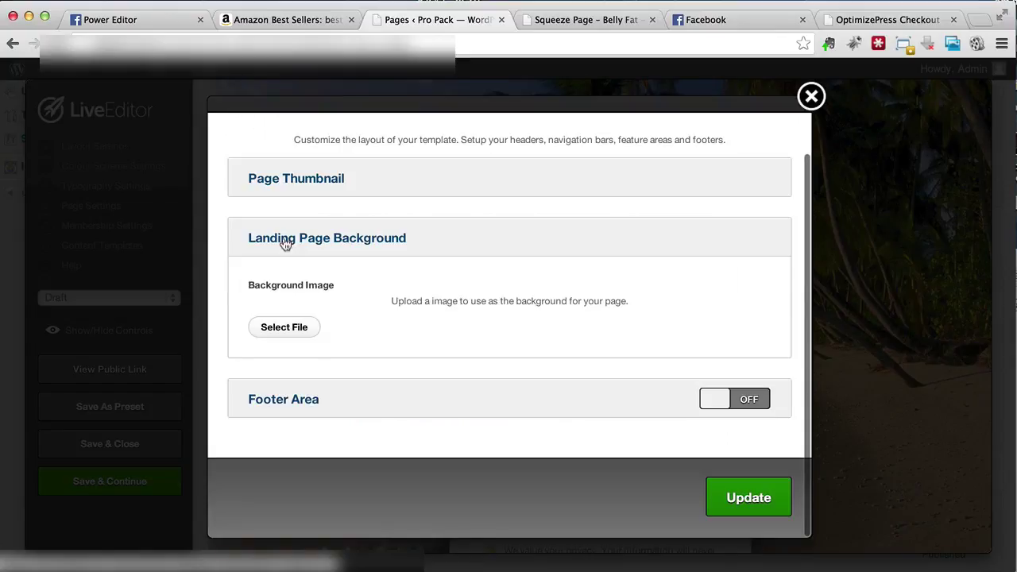
click(292, 328)
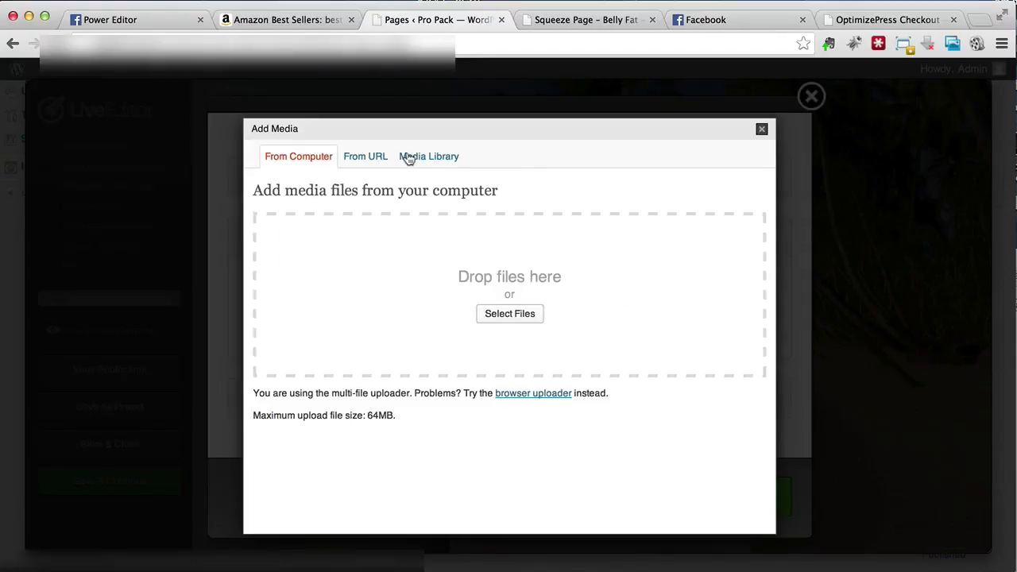
click(408, 158)
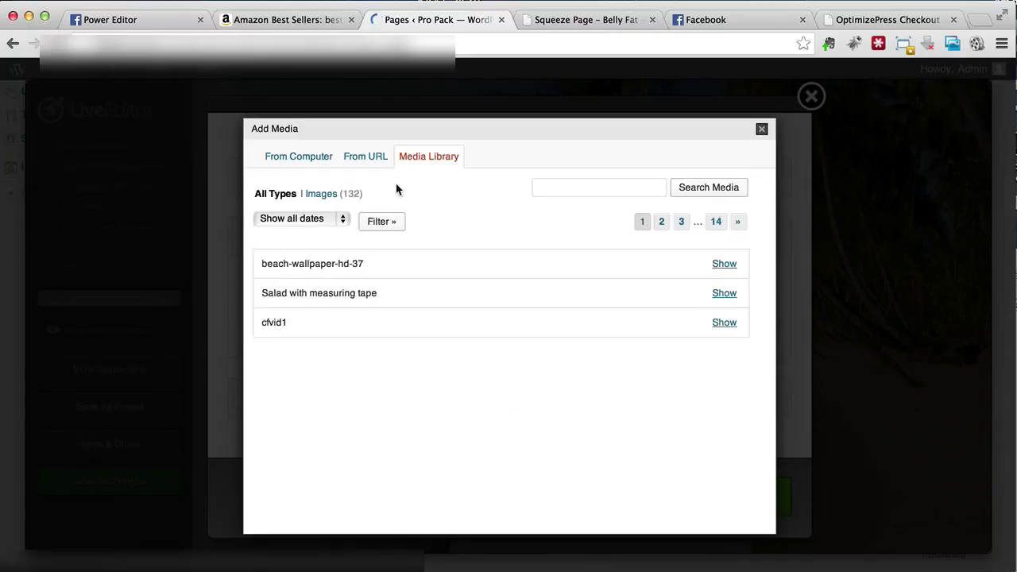
click(726, 293)
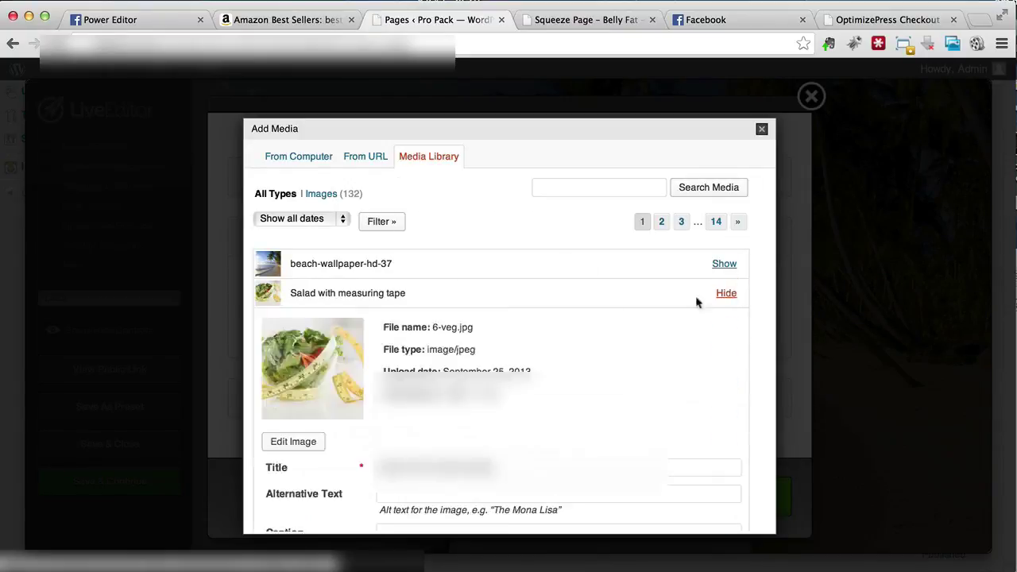
scroll(725, 293, down, 3)
scroll(419, 397, down, 4)
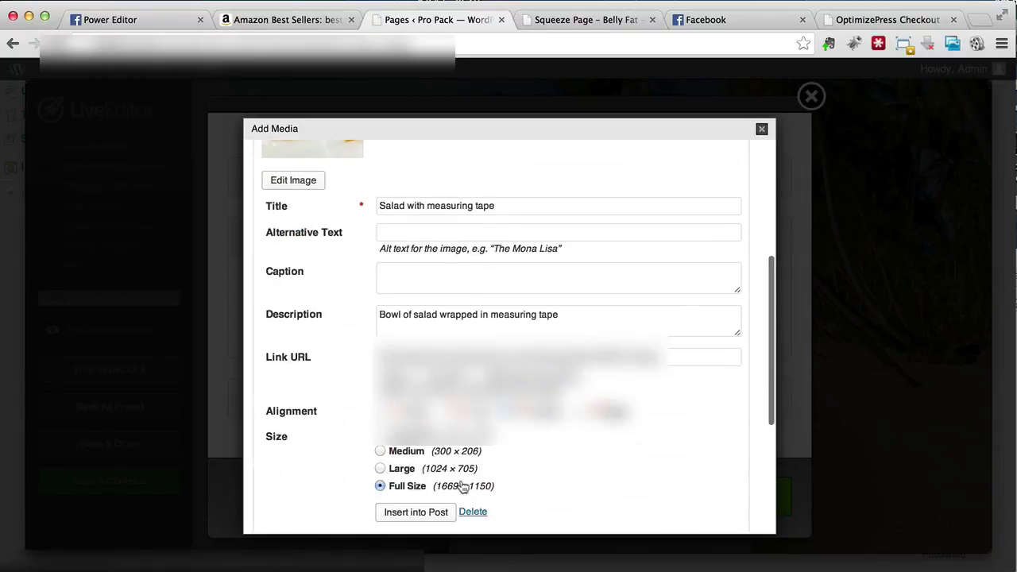
click(388, 512)
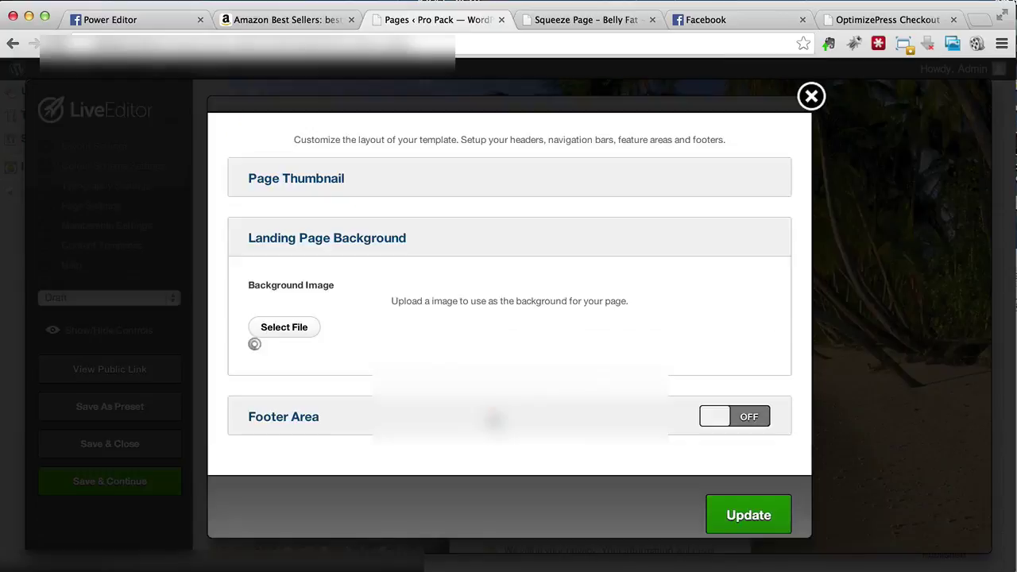
click(744, 510)
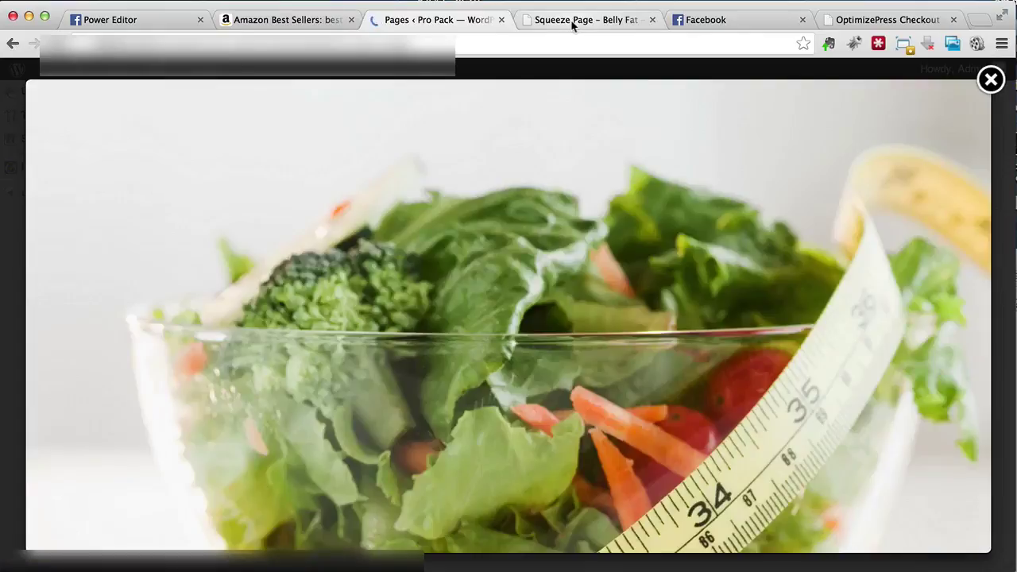
click(572, 23)
click(552, 43)
key(Return)
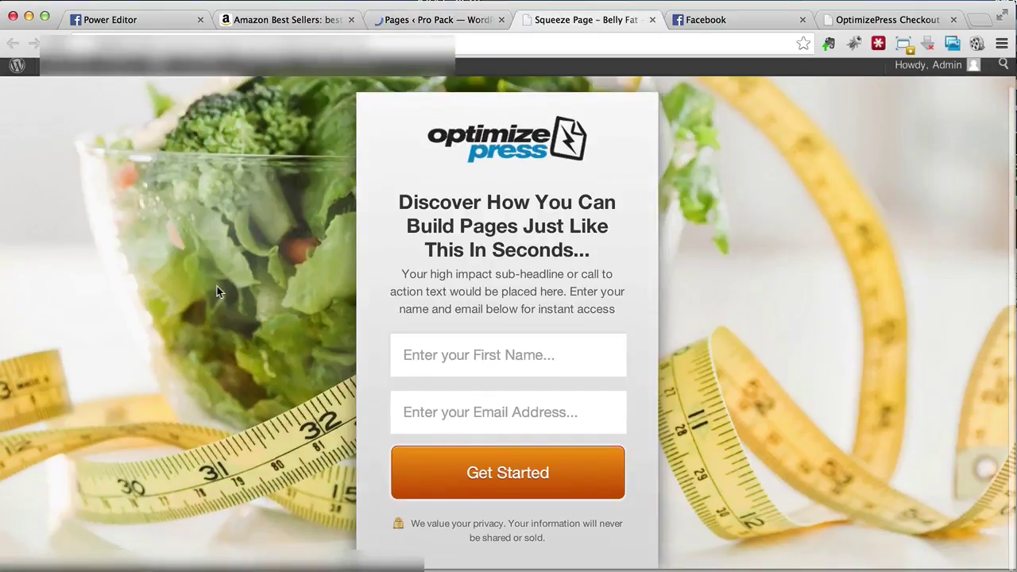
scroll(217, 286, down, 1)
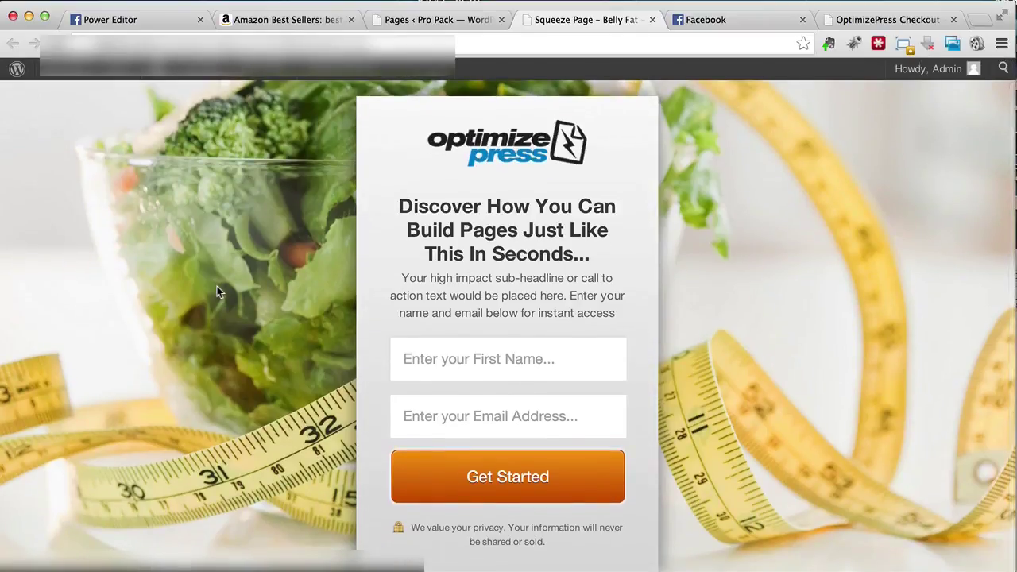
scroll(217, 288, up, 1)
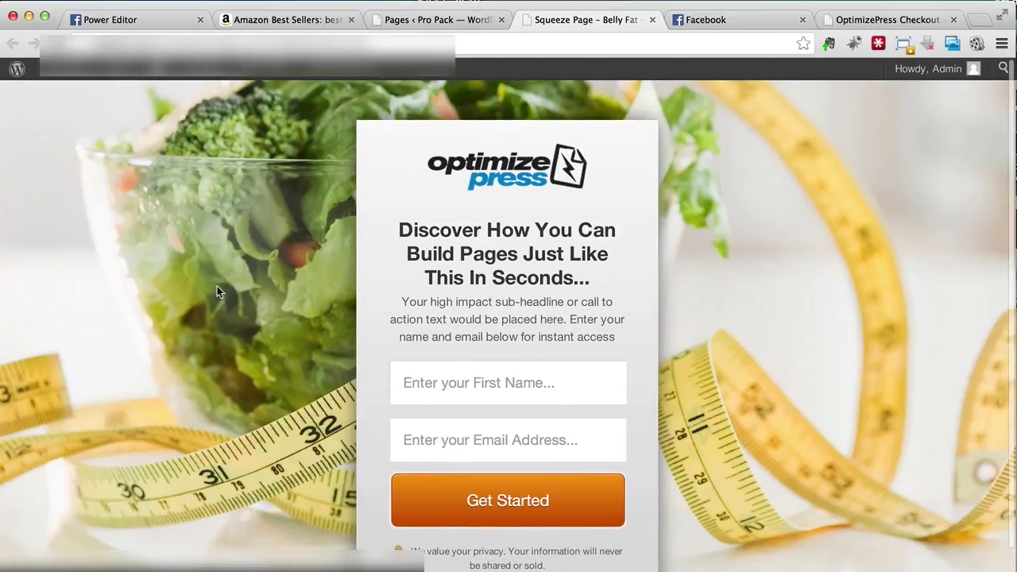
scroll(217, 290, down, 1)
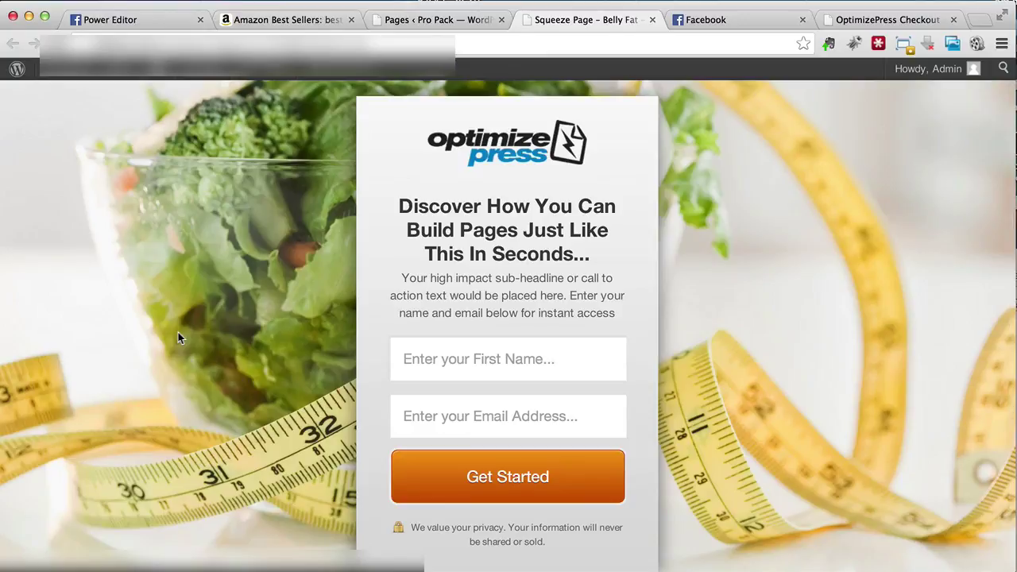
click(401, 18)
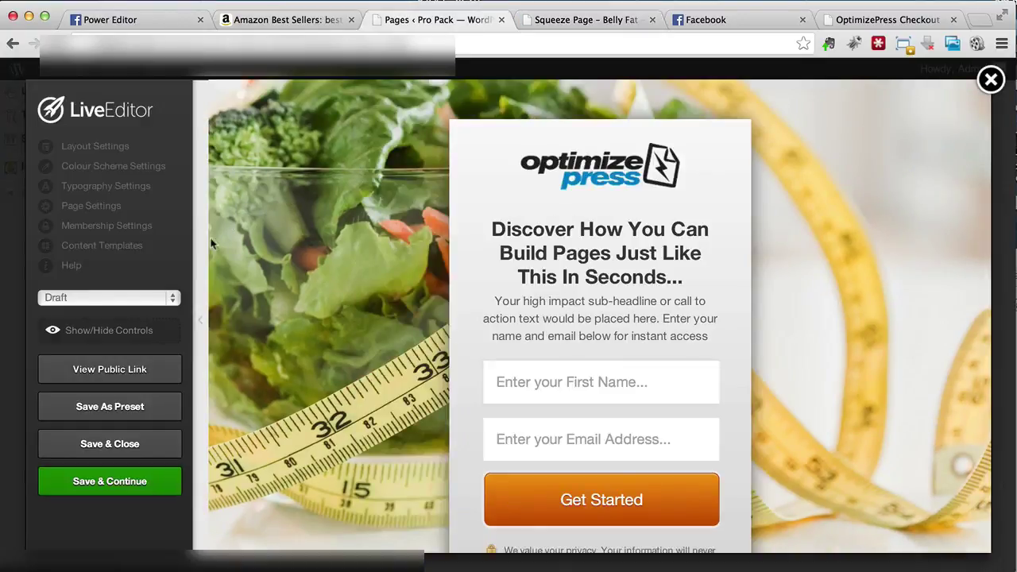
Step: Delete the logo image above the headline in the white box and apply the change
scroll(630, 246, down, 2)
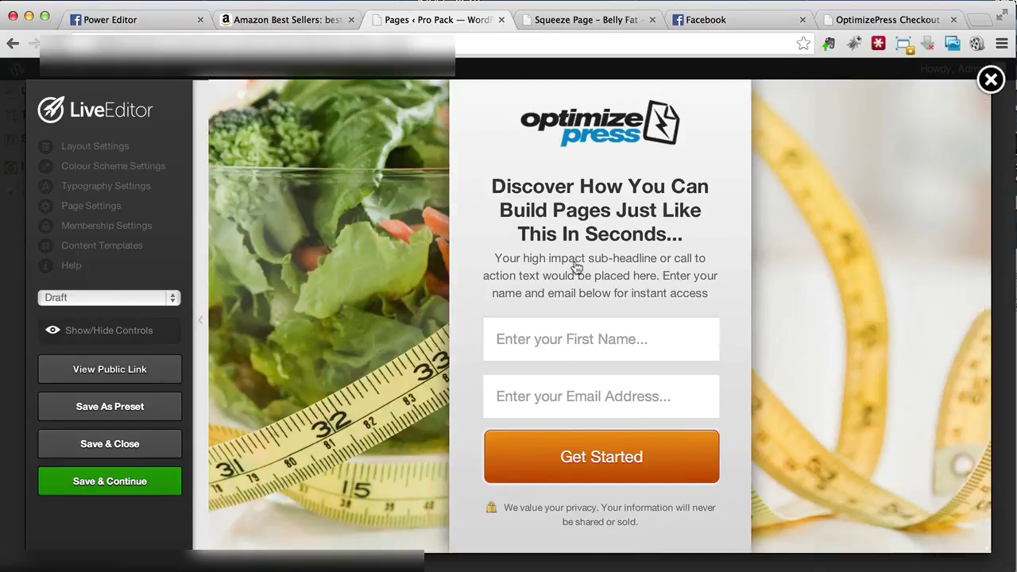
click(557, 196)
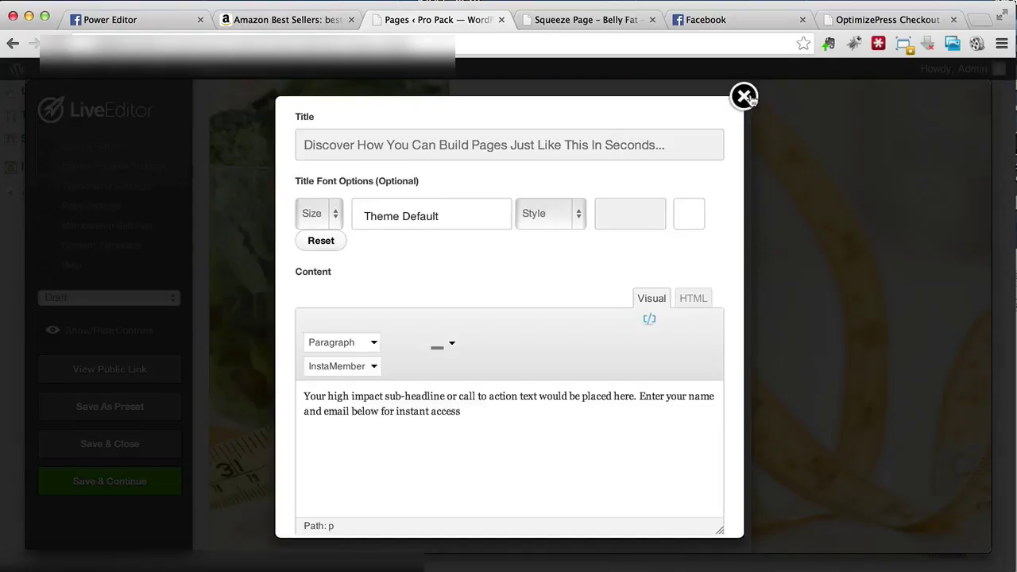
click(742, 95)
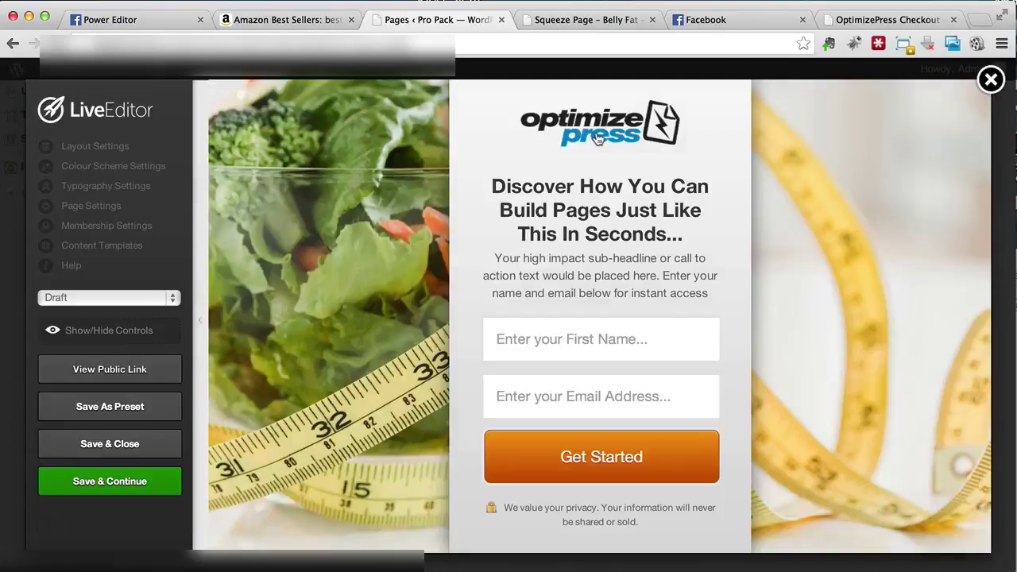
click(598, 138)
click(515, 288)
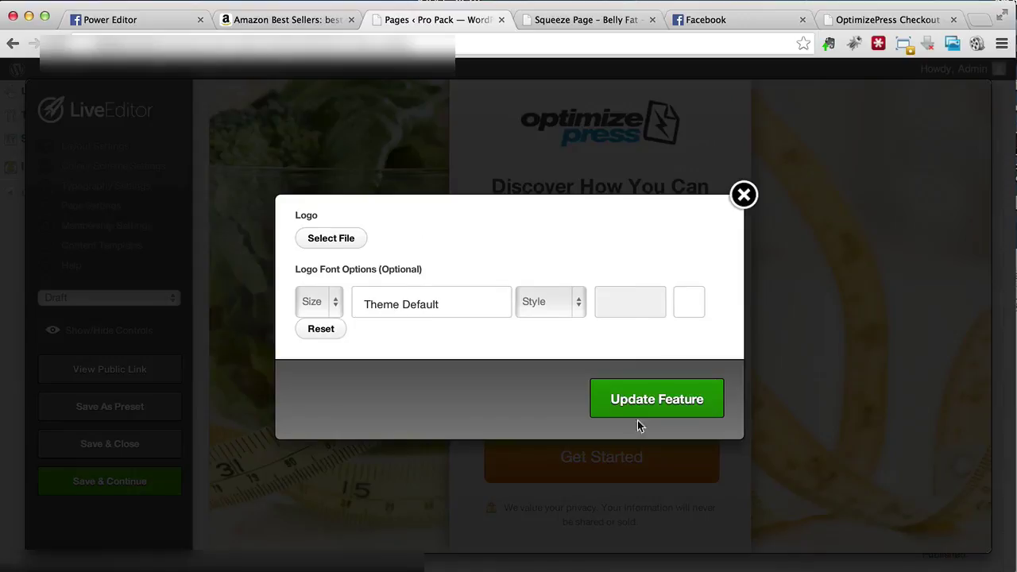
click(651, 396)
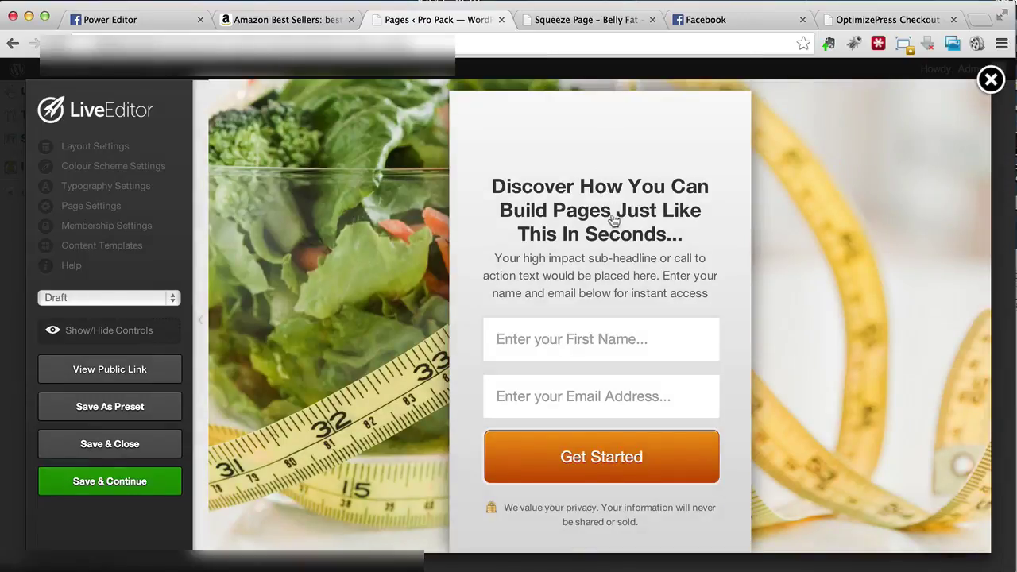
click(614, 220)
Step: Change the headline's ending to 'Lose Your Belly Fat In 21 Days Or Less'
triple_click(418, 149)
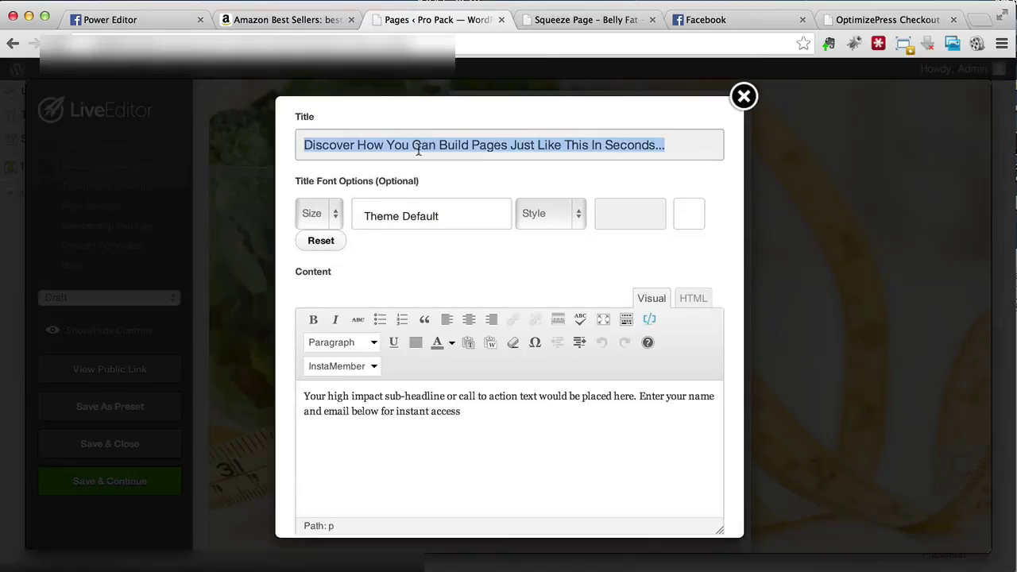
drag(664, 145, 437, 145)
text(L)
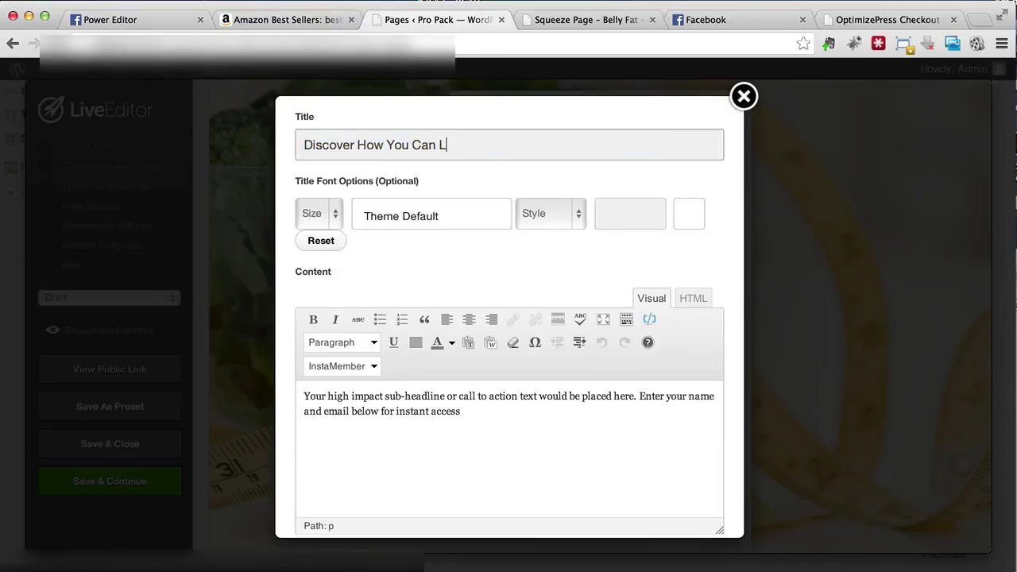
text(ose Your Belly Fat In 21 Days Or Less)
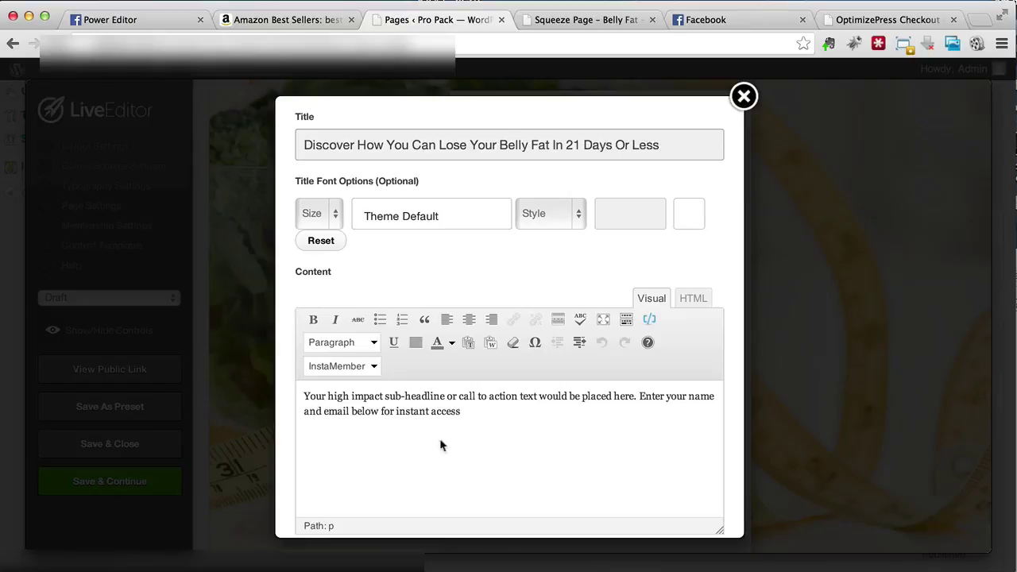
Step: Replace the sub-headline's first sentence with the simple 5-step belly-fat technique pitch, ending in a period
click(492, 411)
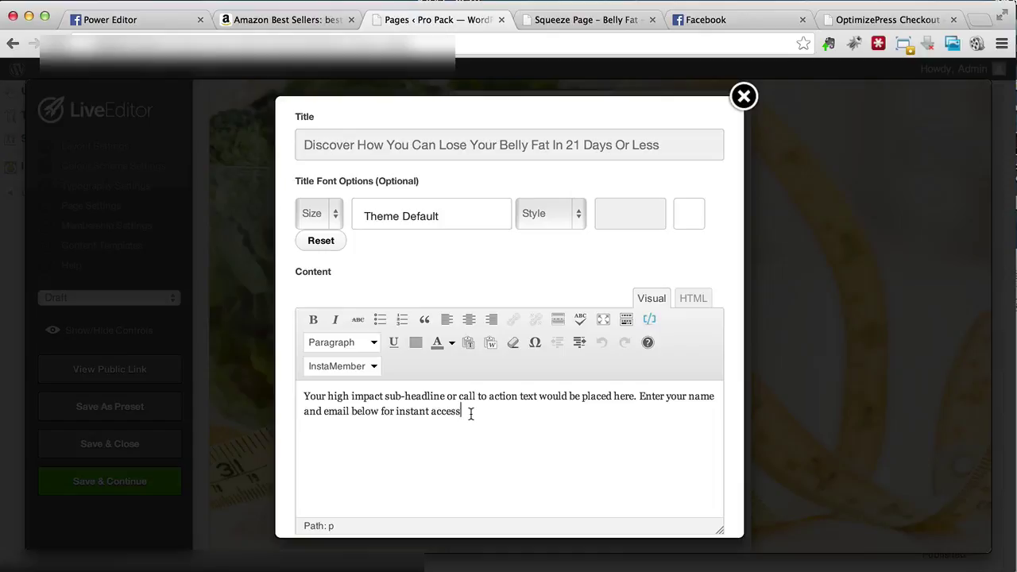
scroll(469, 412, down, 1)
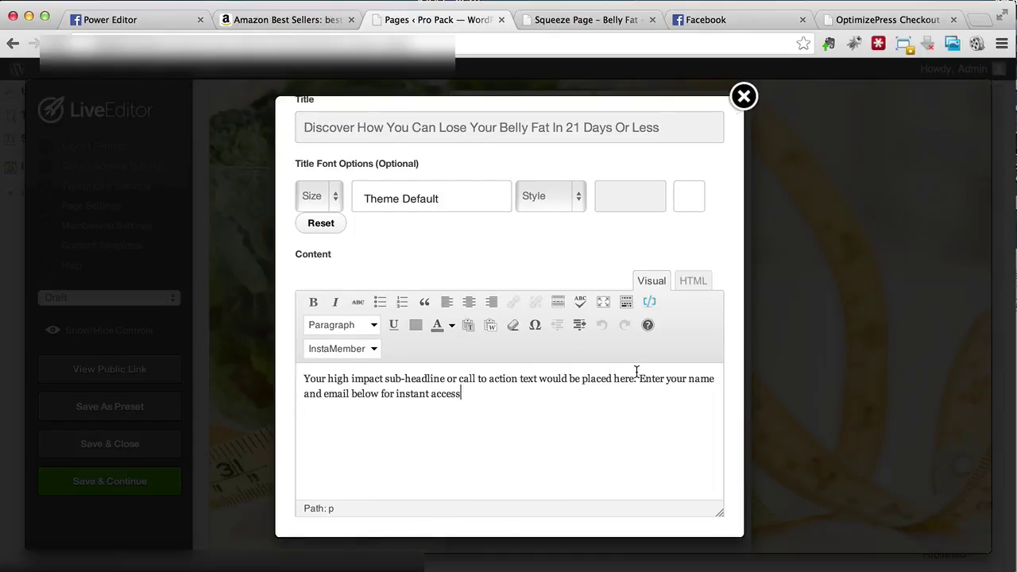
drag(633, 379, 299, 378)
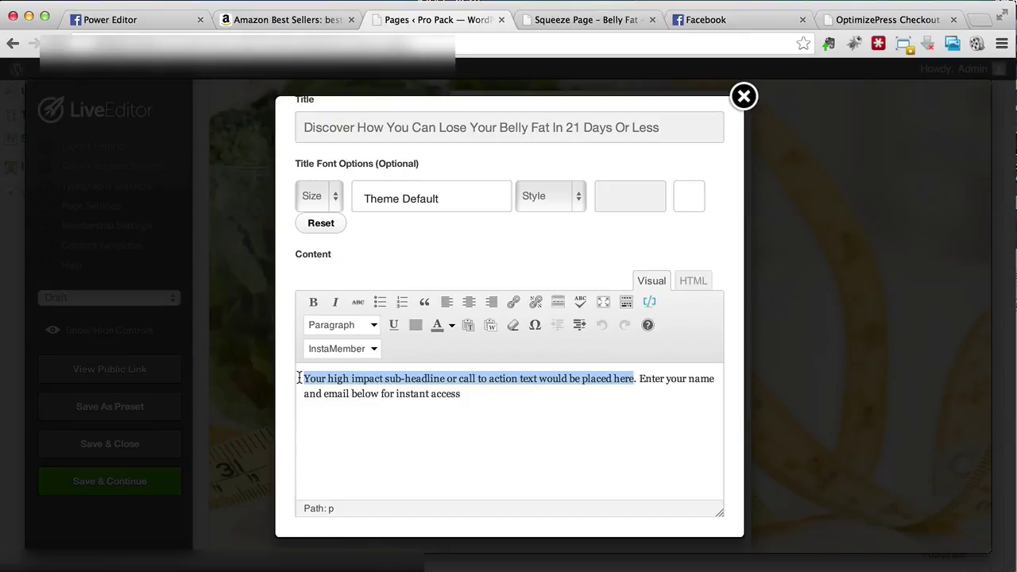
text(You can easily l)
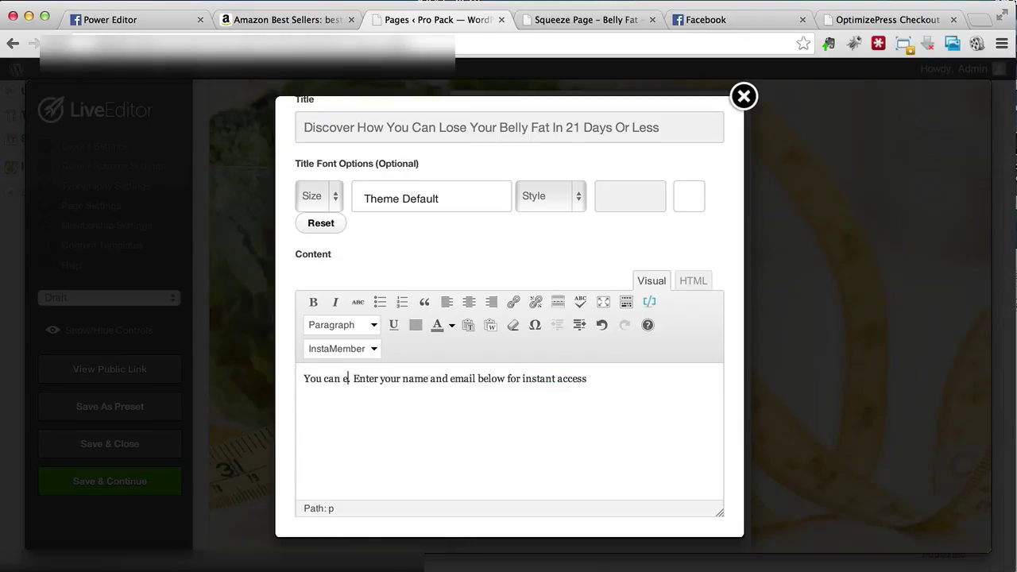
text(ose)
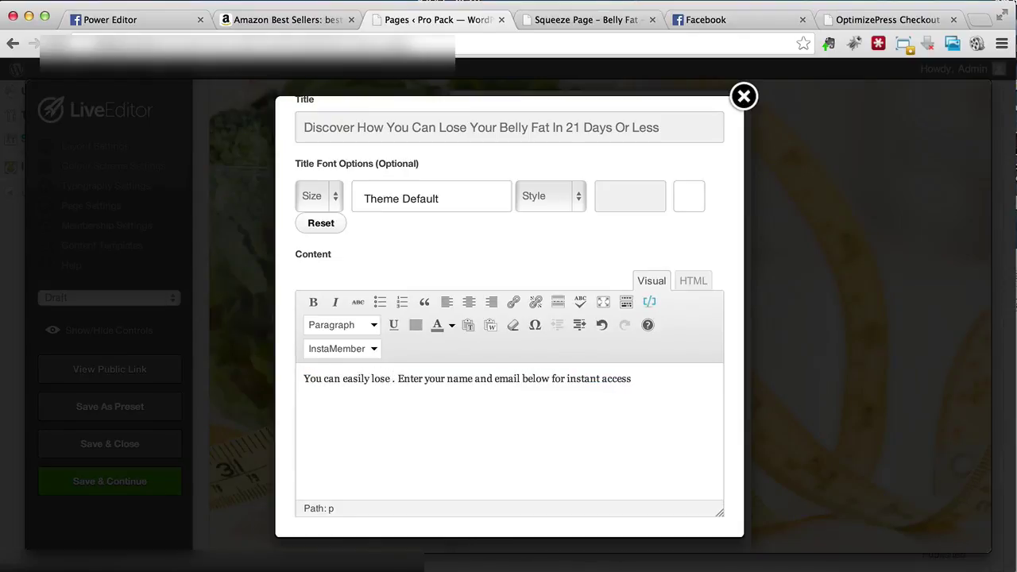
text( all the fat around)
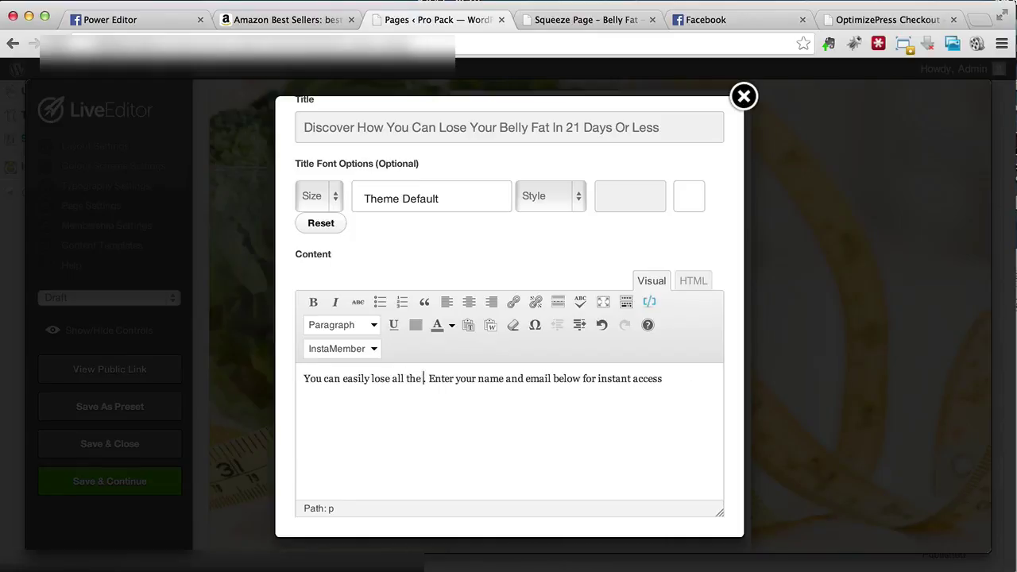
text( your belly)
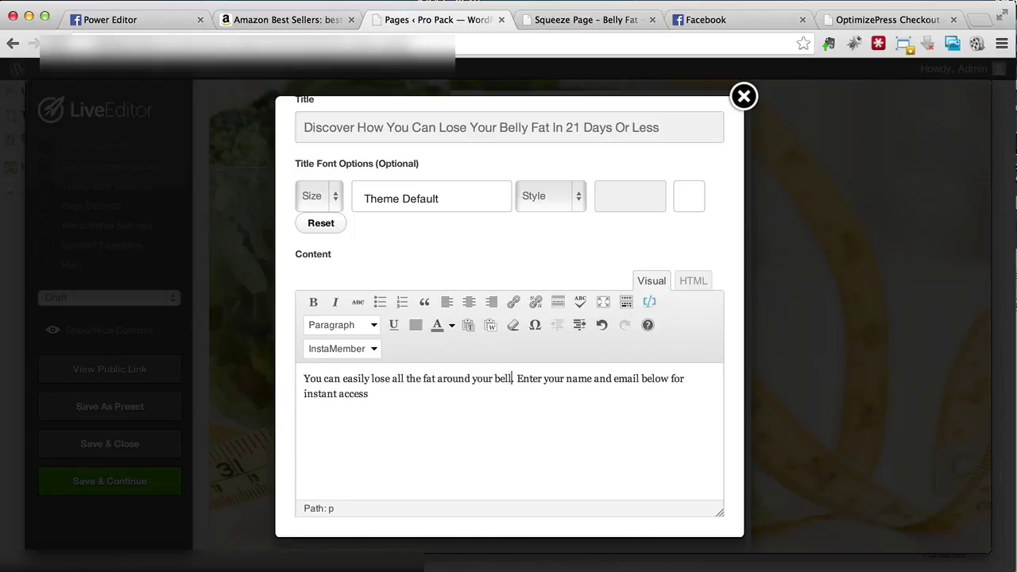
text( by doing this simple)
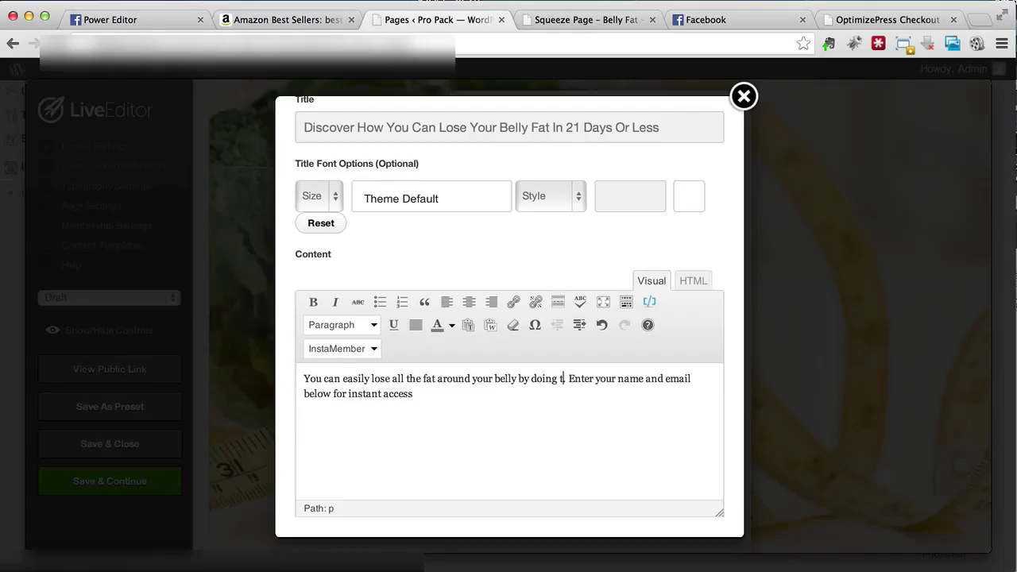
text( 5-step te)
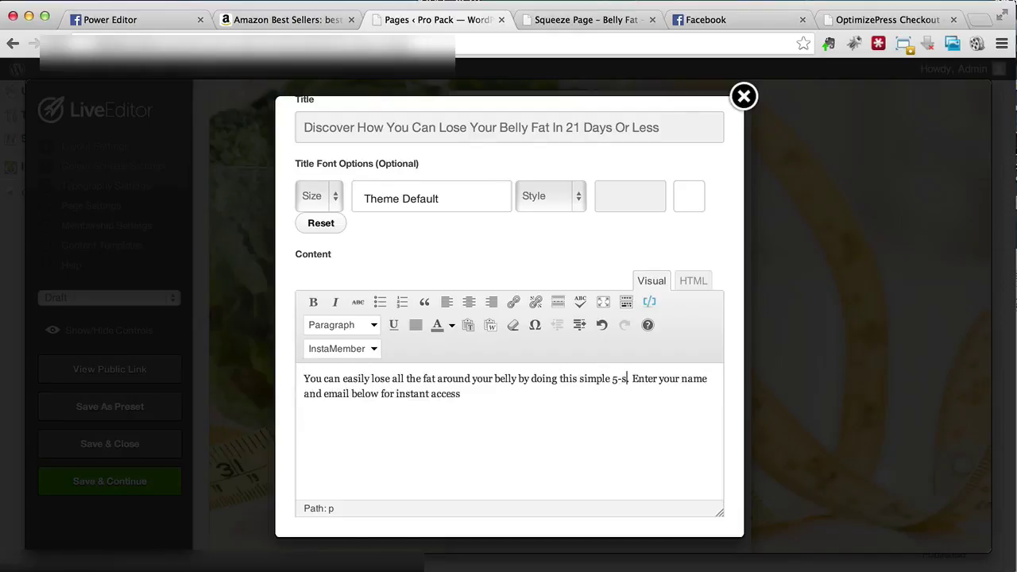
text(chniques that has he)
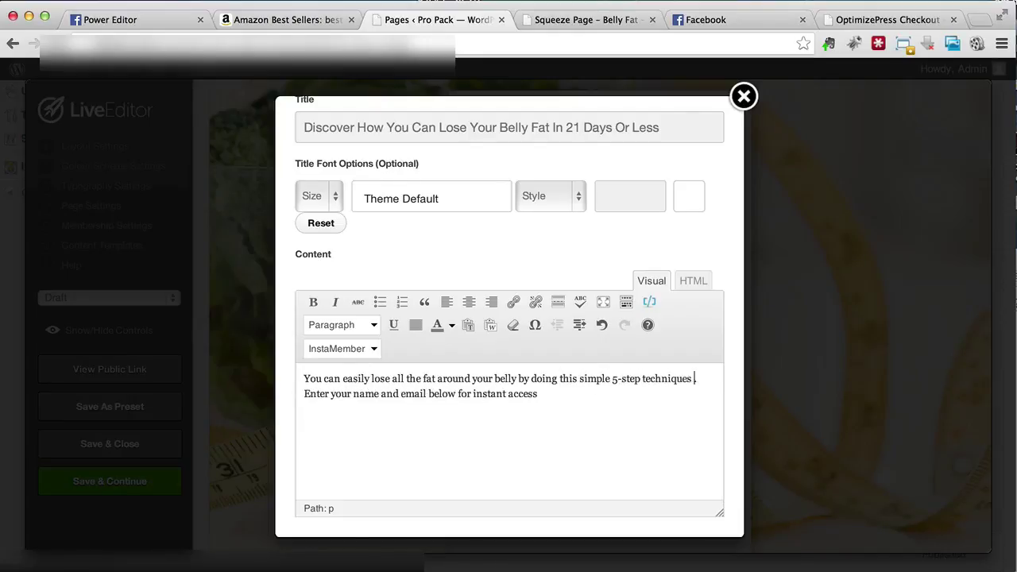
text(lped hundreds o)
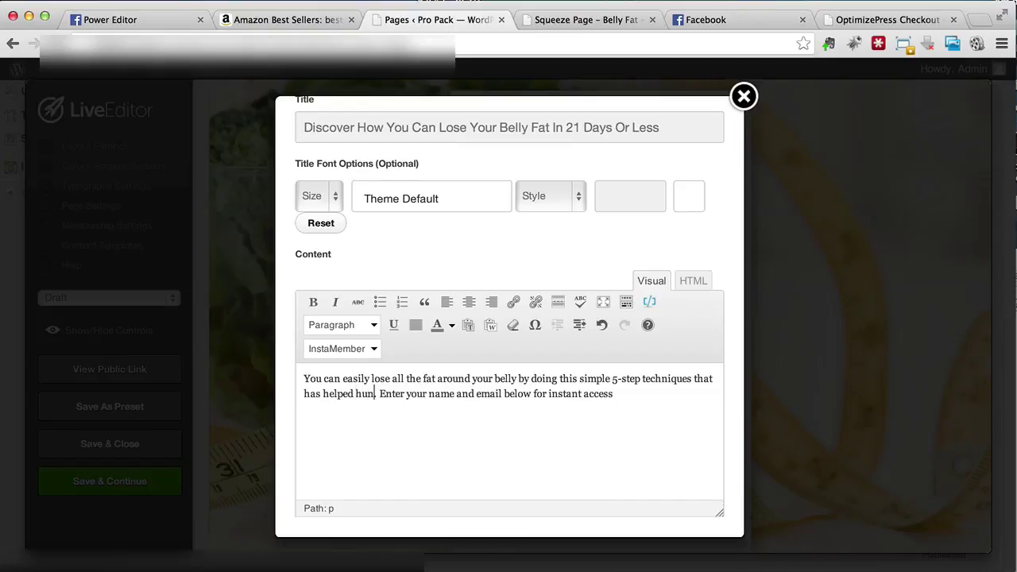
text(f people)
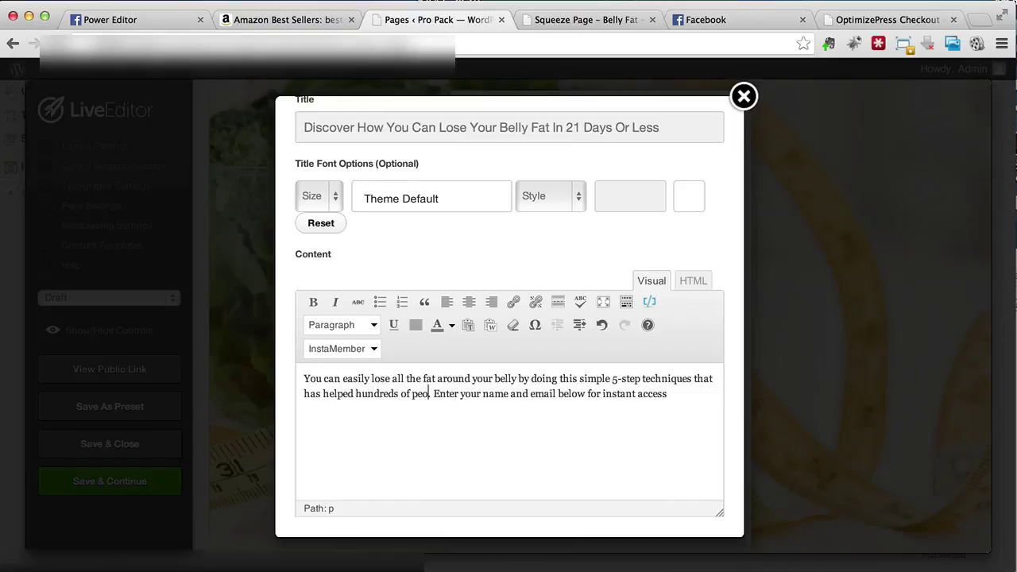
text( so far)
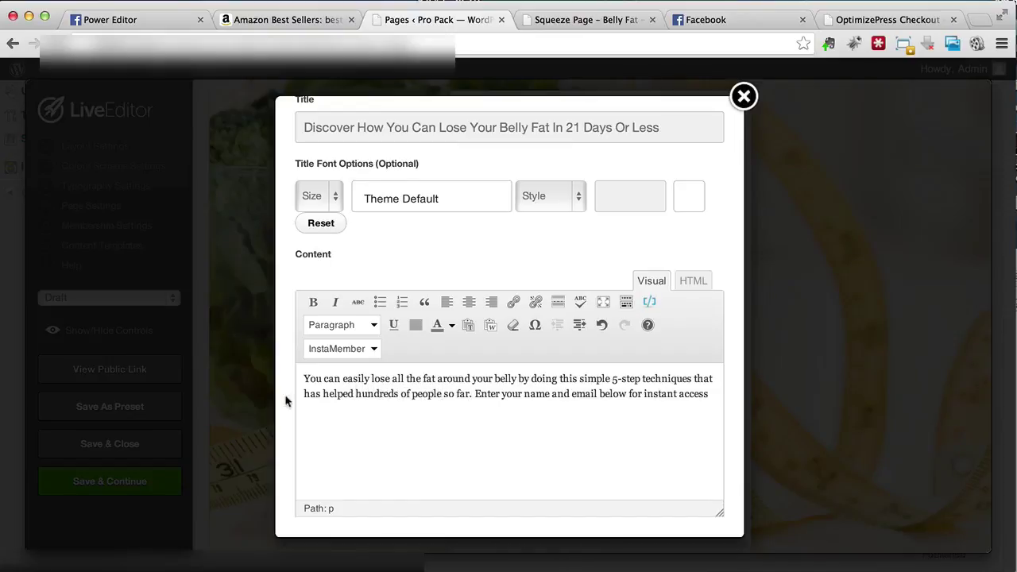
scroll(618, 468, down, 1)
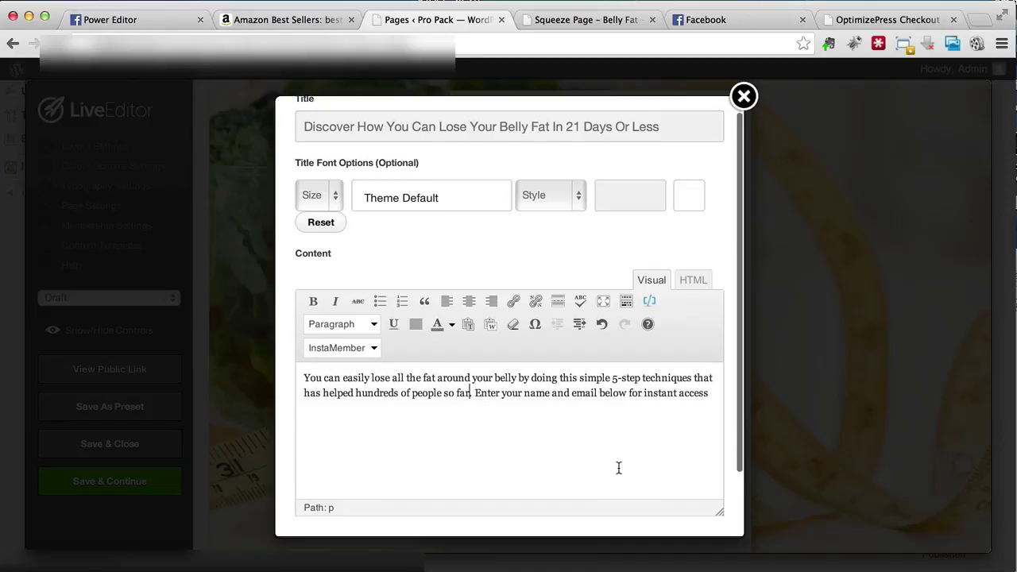
click(713, 389)
text(.)
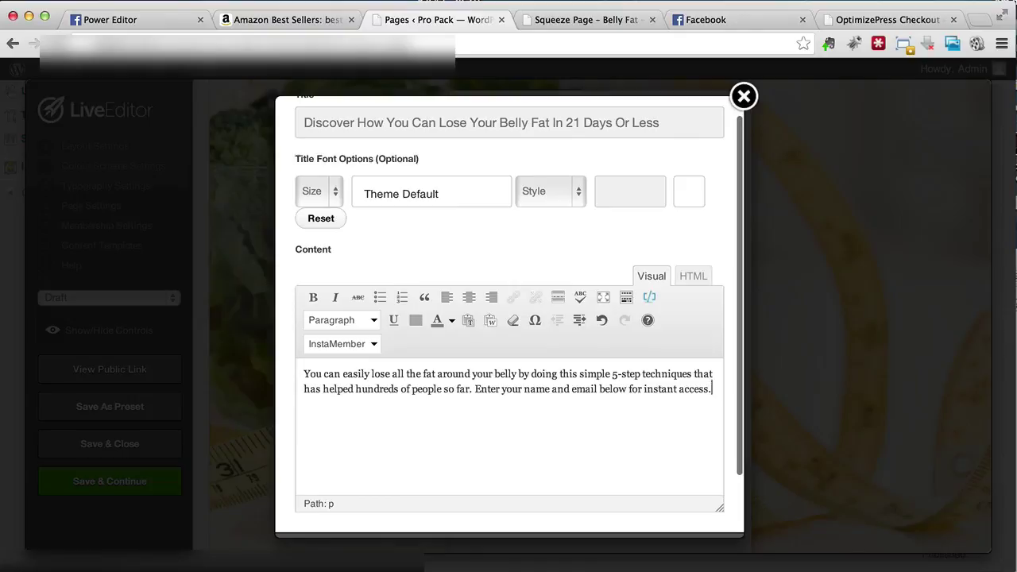
scroll(713, 386, down, 2)
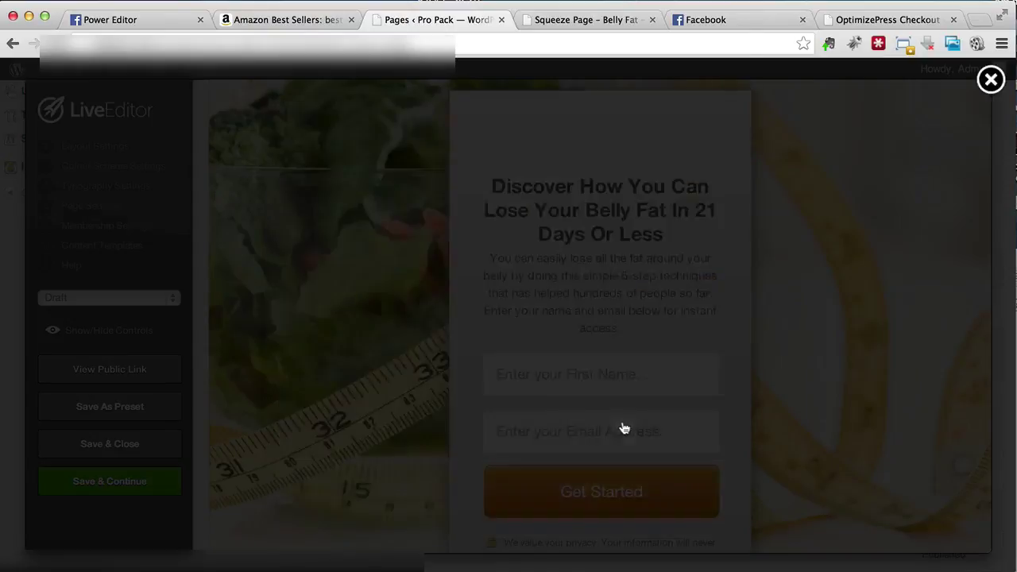
Step: Keep the opt-in form's integration type as Custom Form and focus the empty HTML box
scroll(588, 314, down, 1)
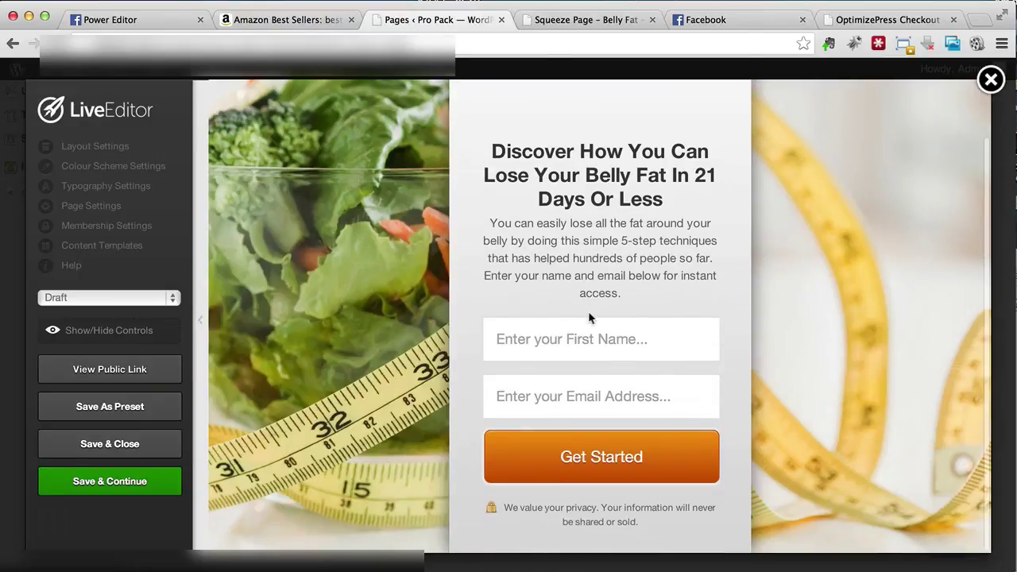
click(653, 326)
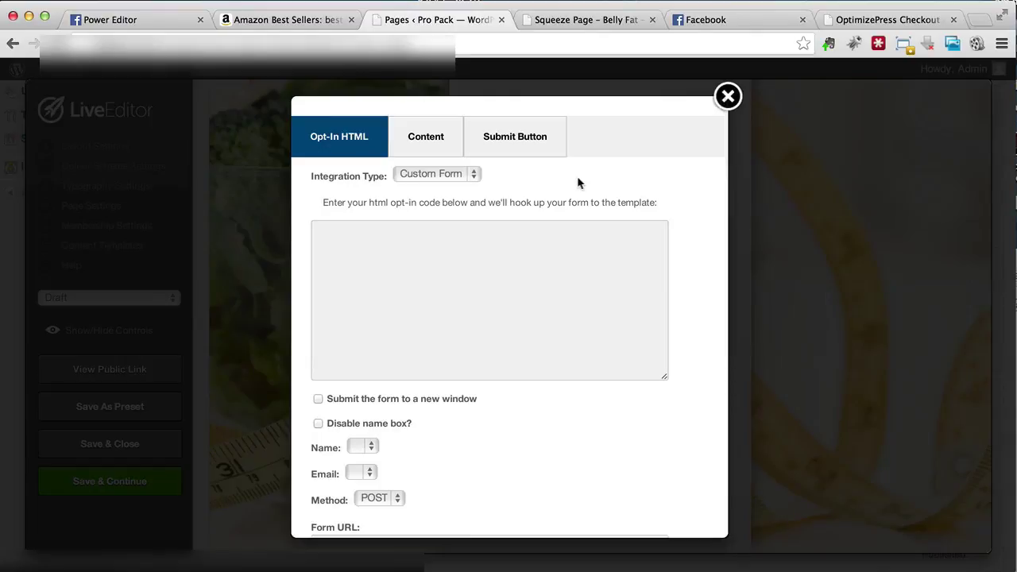
click(470, 179)
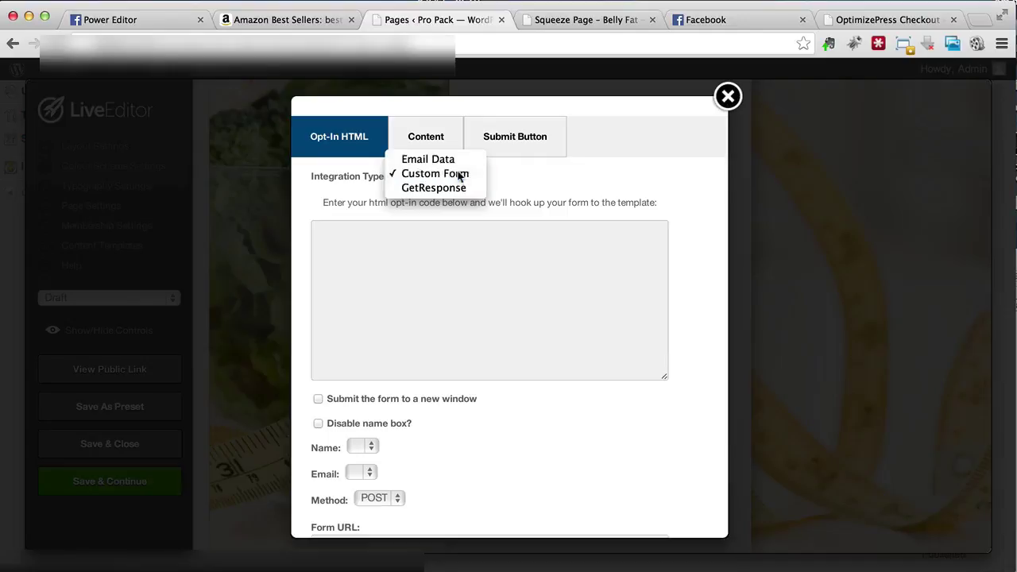
click(460, 176)
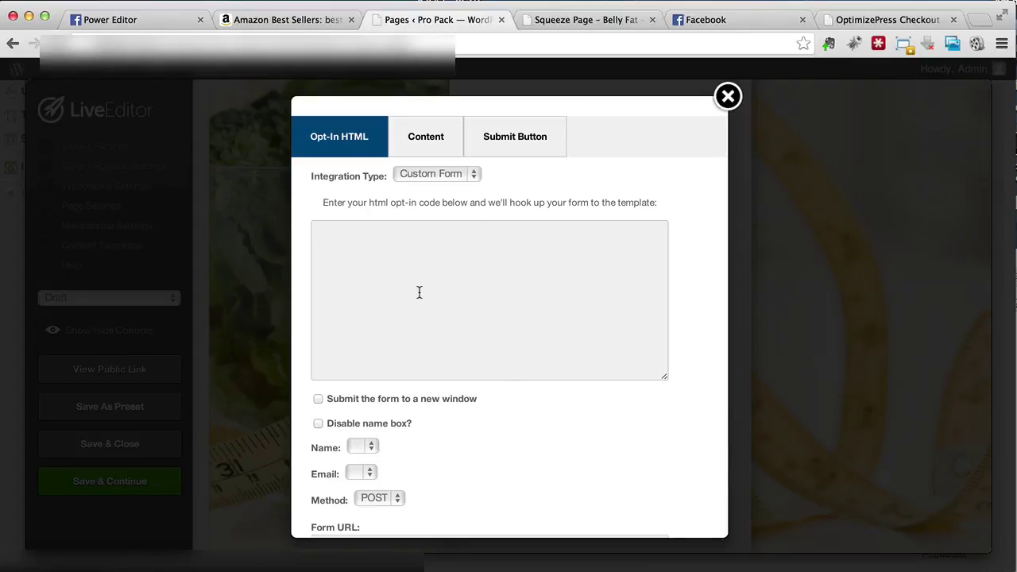
scroll(420, 292, down, 3)
scroll(418, 290, down, 2)
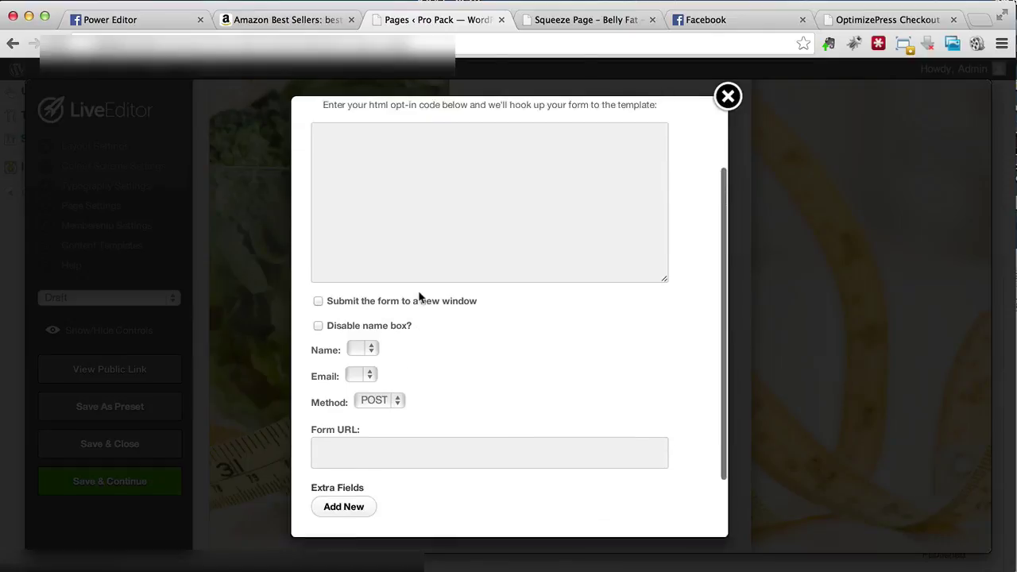
scroll(419, 296, up, 3)
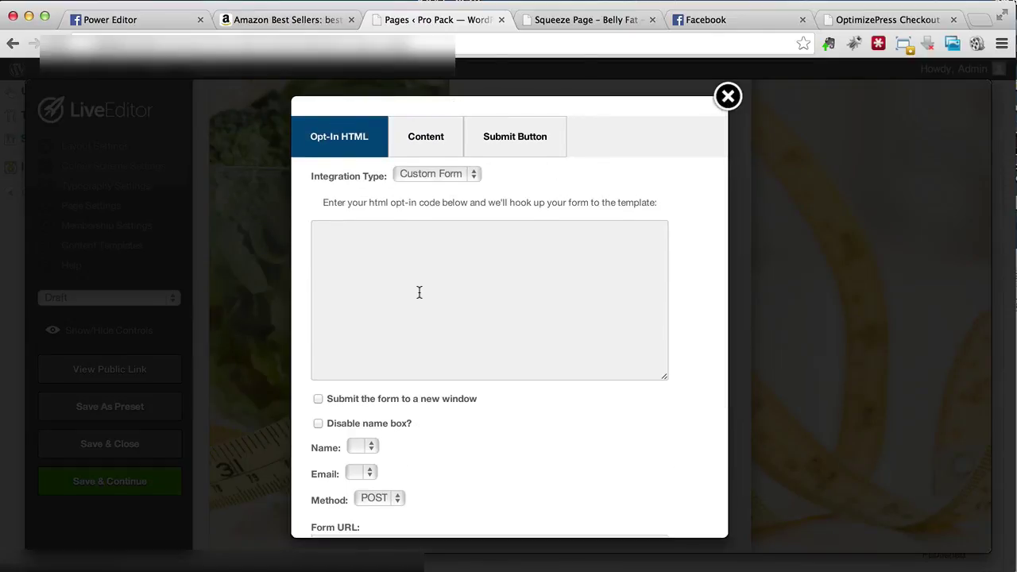
click(429, 289)
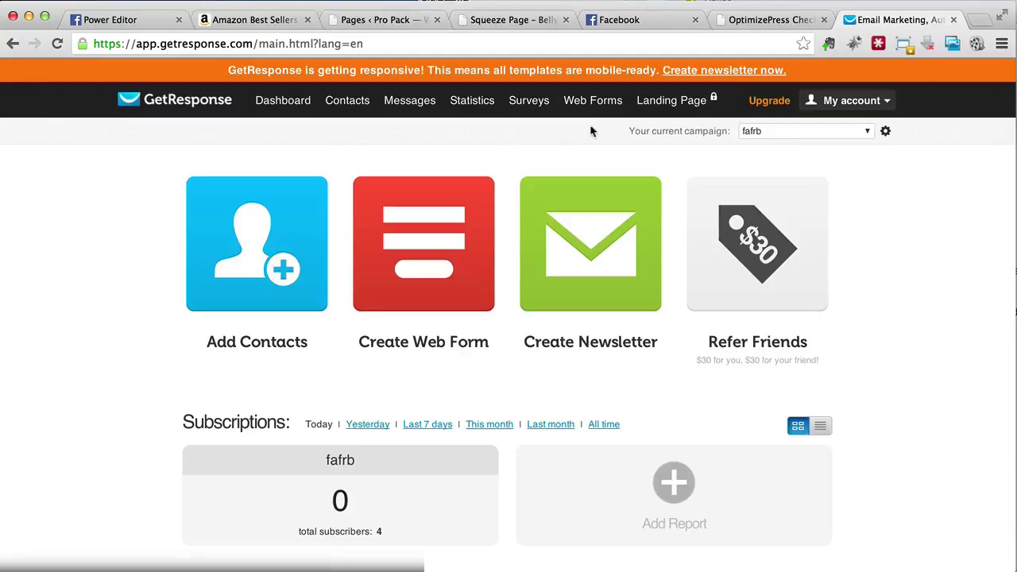
Step: Create a new GetResponse web form from the Plain template and continue to Next Step
mouse_move(593, 113)
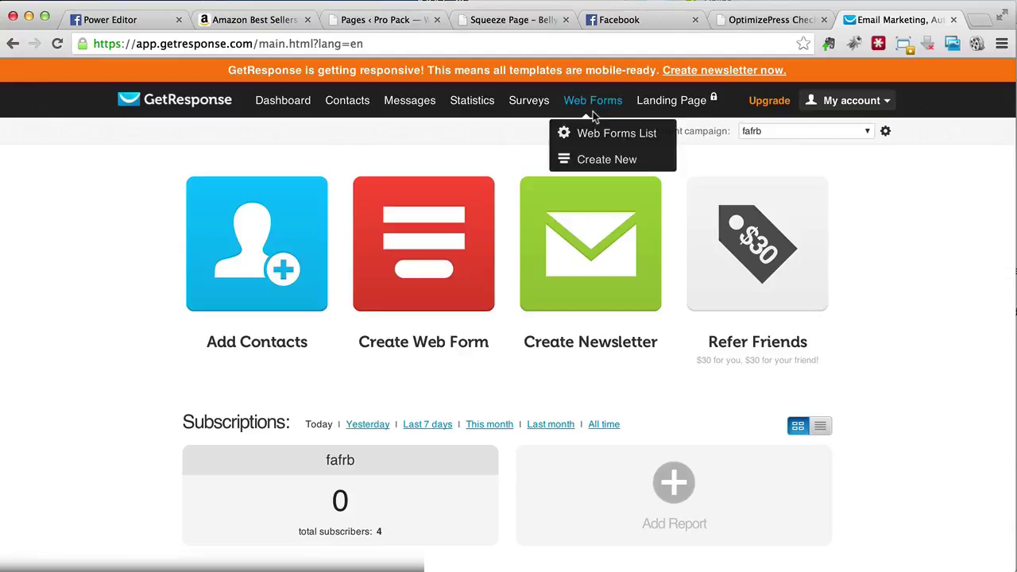
click(597, 157)
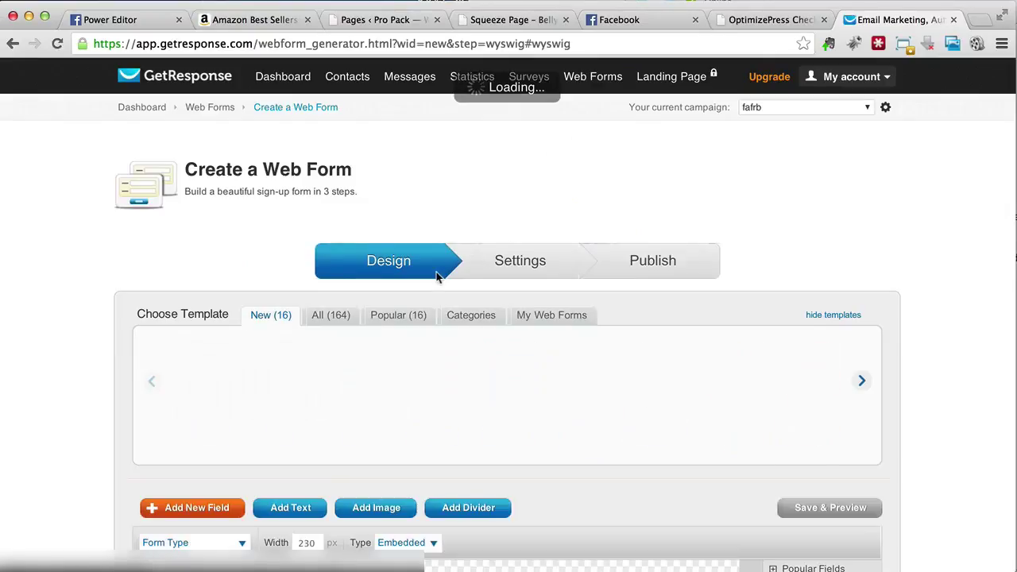
click(281, 376)
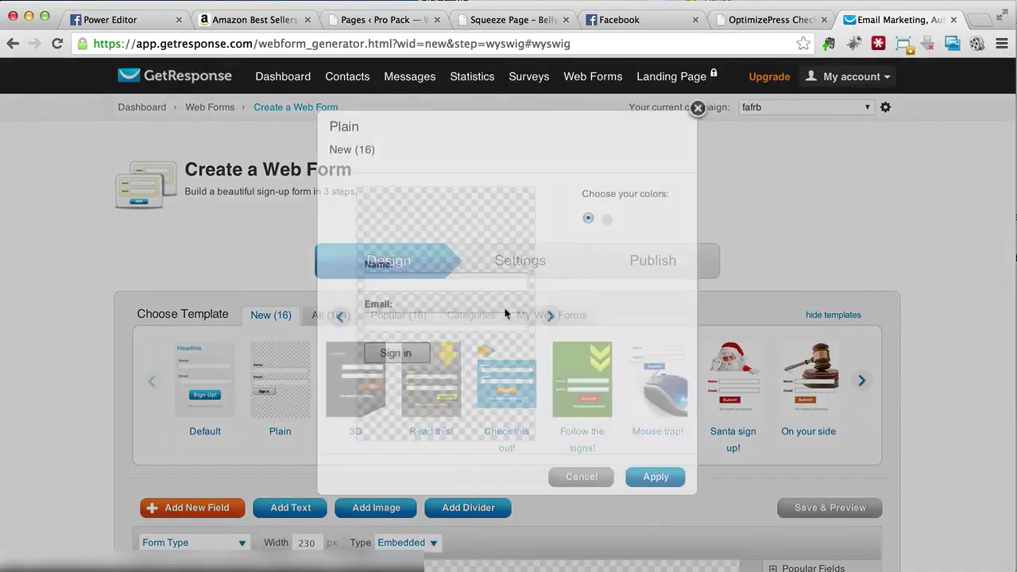
click(656, 479)
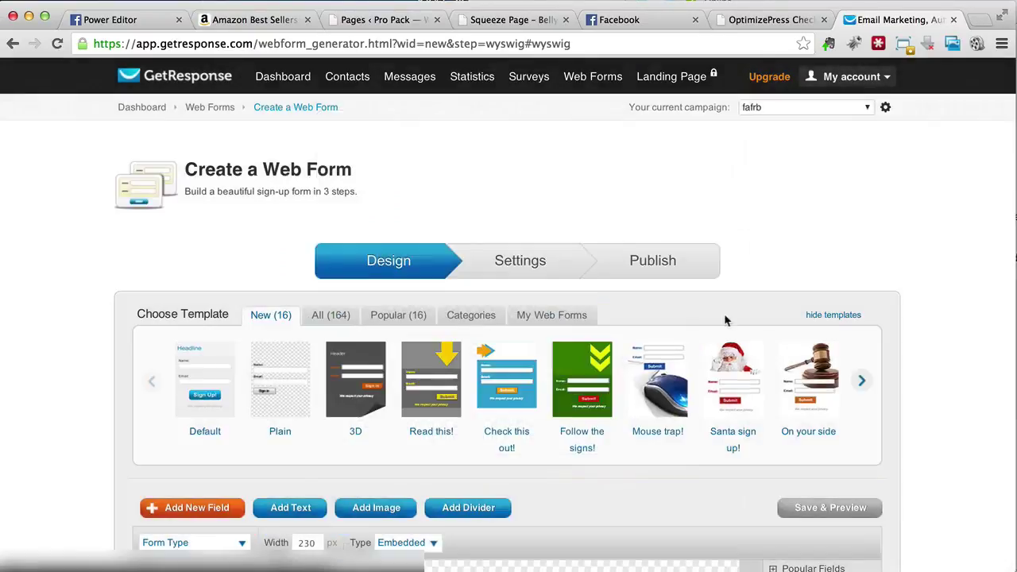
scroll(725, 320, down, 3)
scroll(550, 367, down, 5)
scroll(549, 370, down, 5)
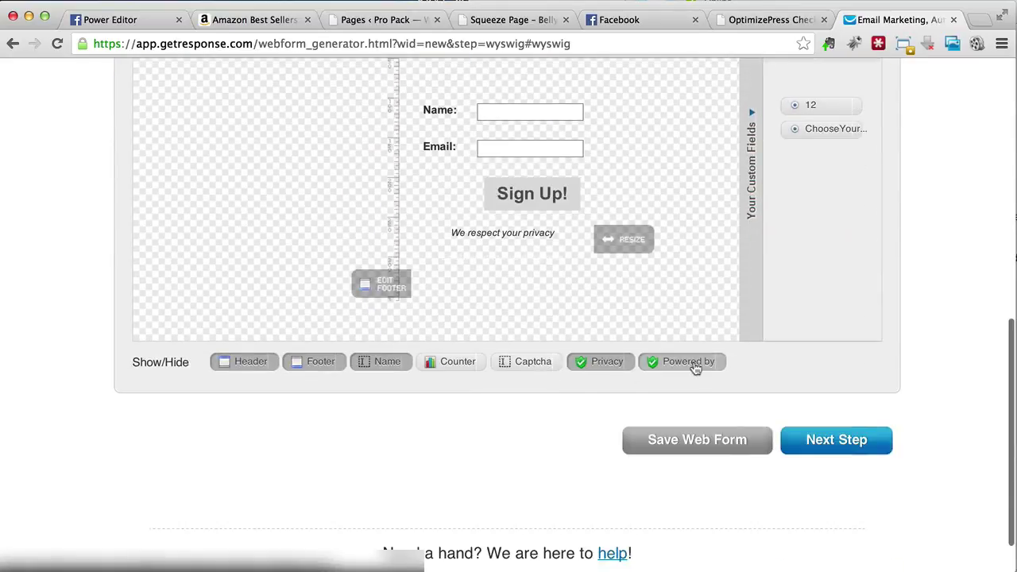
click(841, 459)
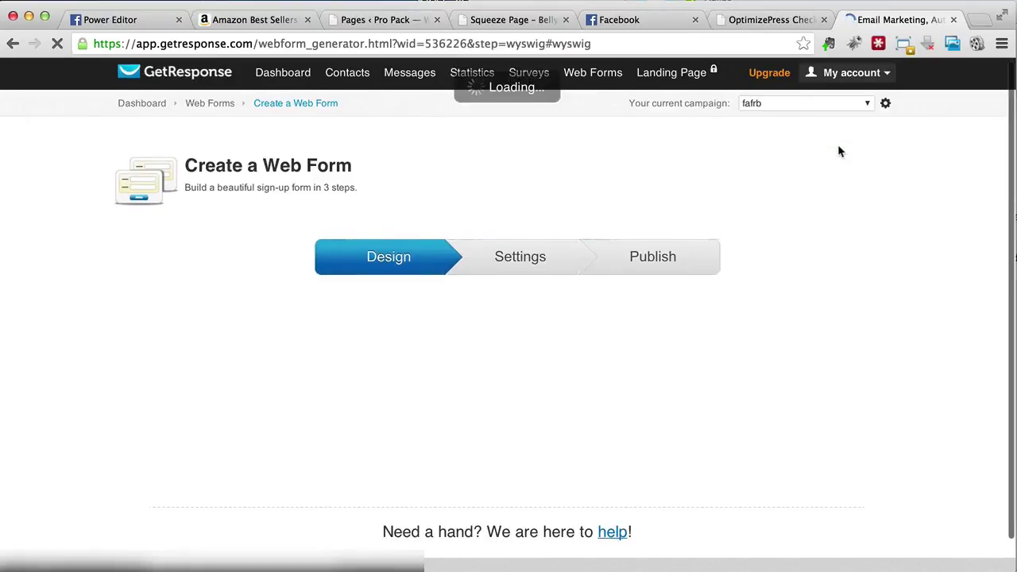
Step: Select the Custom Thank-you page option for new subscribers
scroll(775, 310, down, 5)
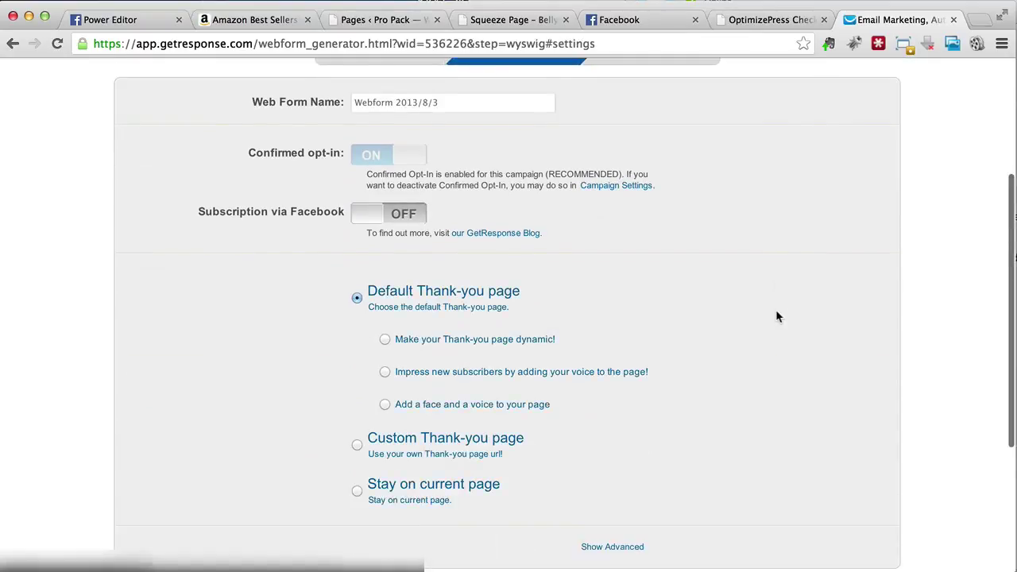
scroll(569, 221, down, 3)
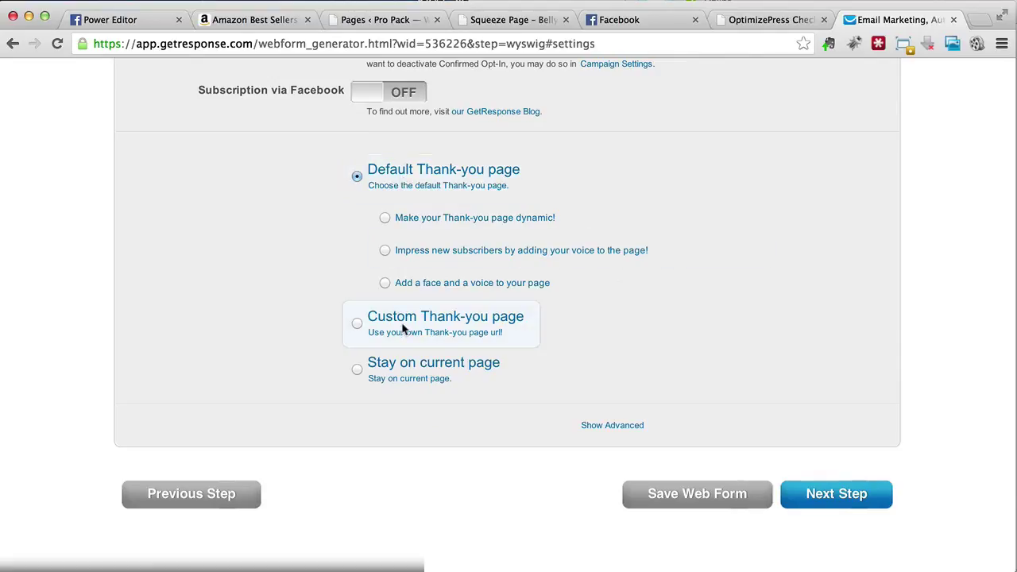
click(357, 324)
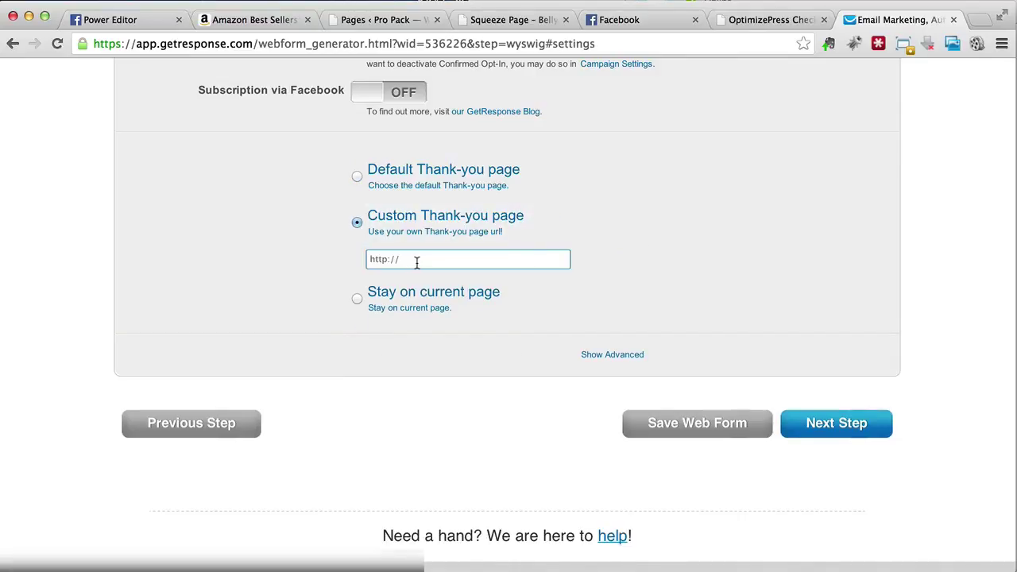
click(401, 181)
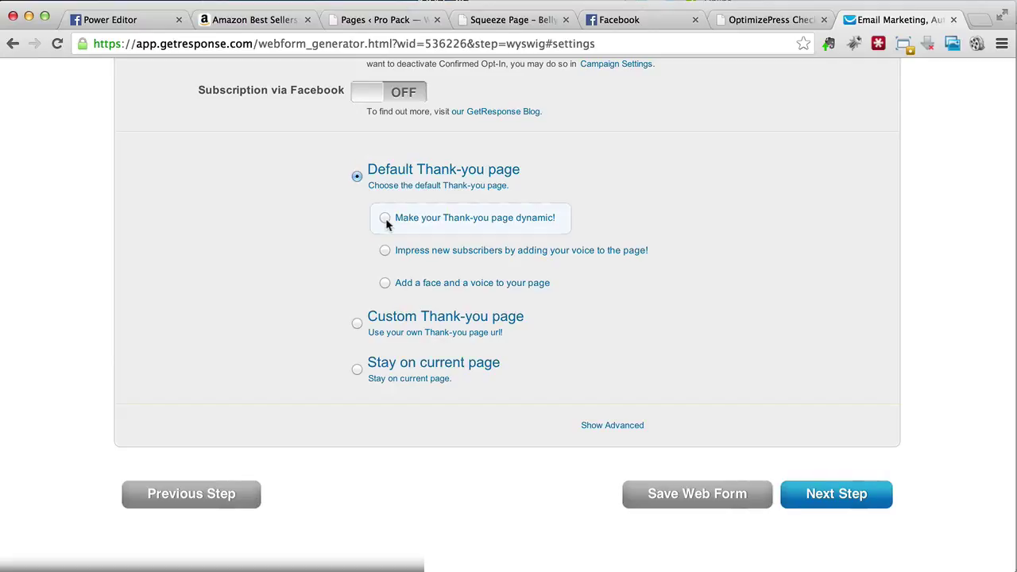
click(406, 322)
click(446, 257)
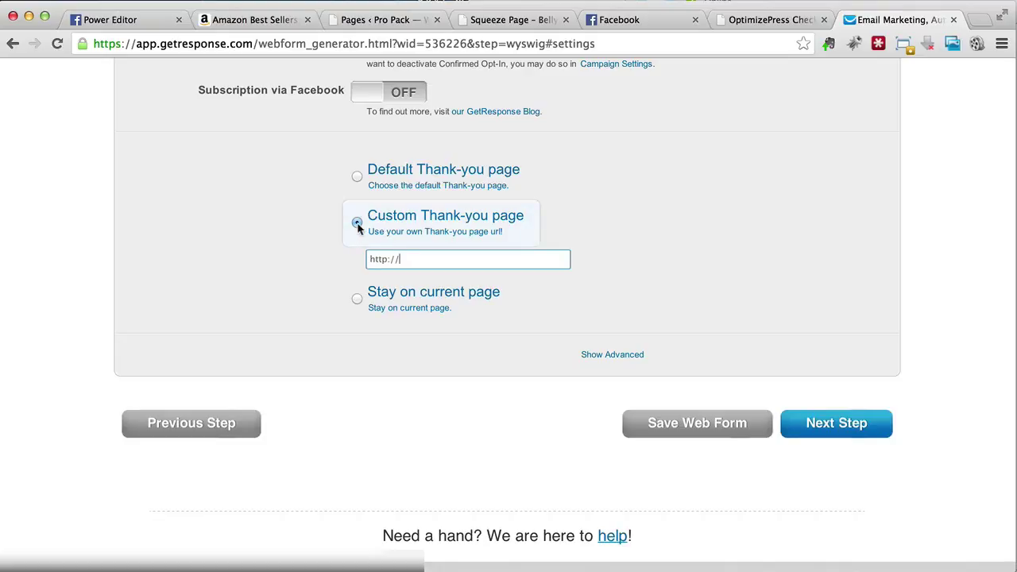
click(390, 259)
text(google.com/)
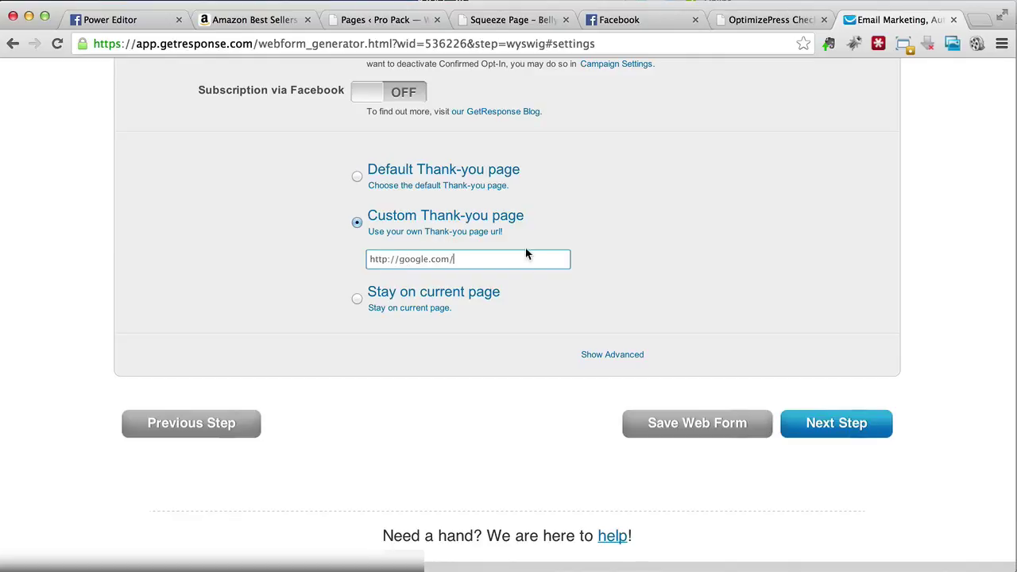
click(738, 437)
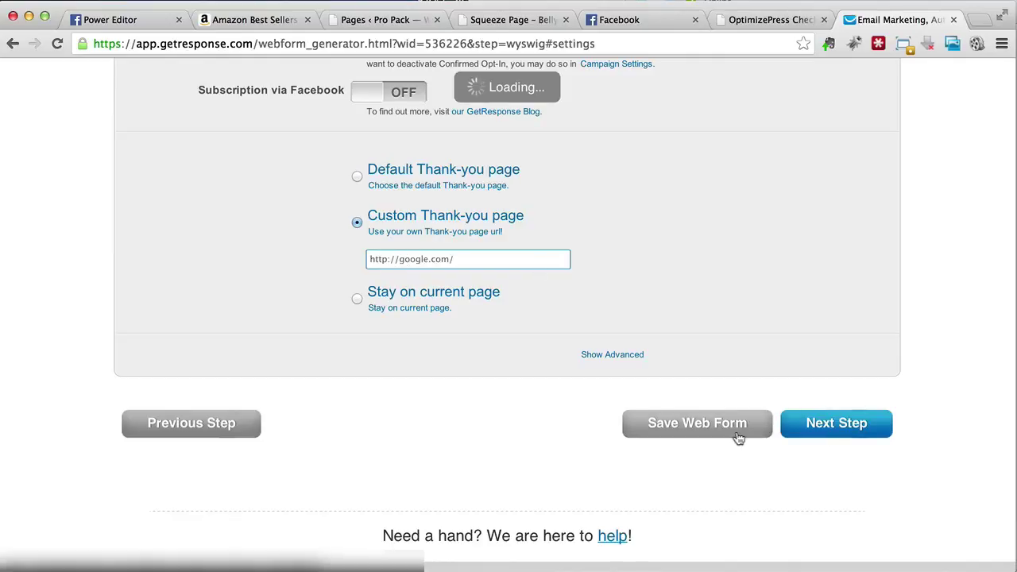
Step: Show the form's HTML code with CSS styles and copy all of it to the clipboard
click(806, 427)
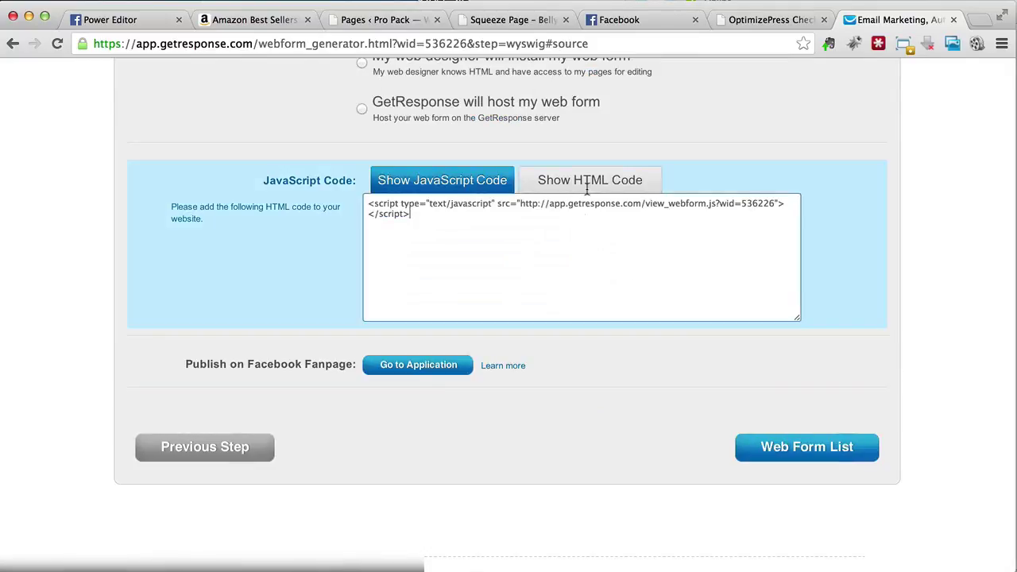
click(590, 185)
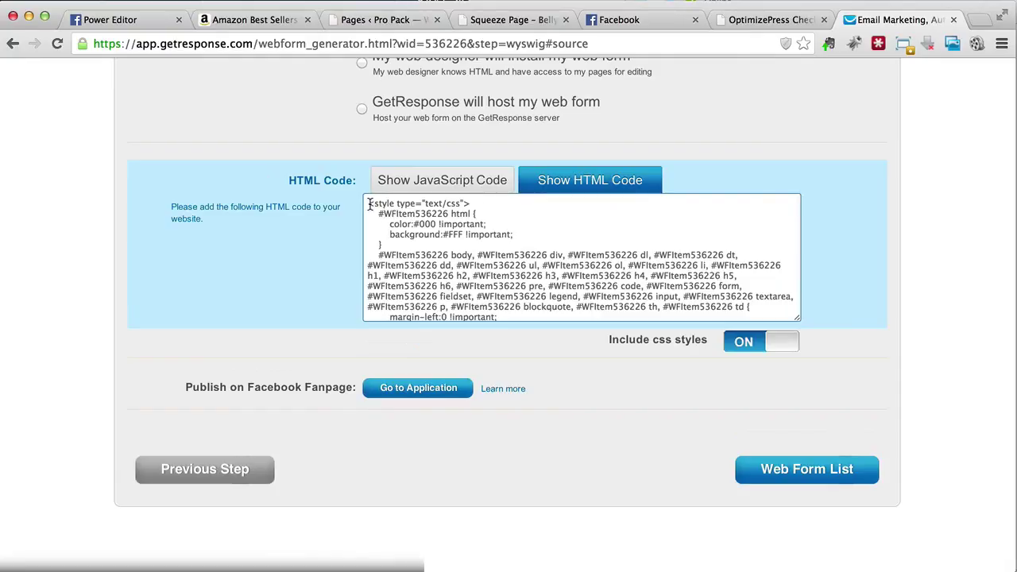
drag(366, 204, 548, 505)
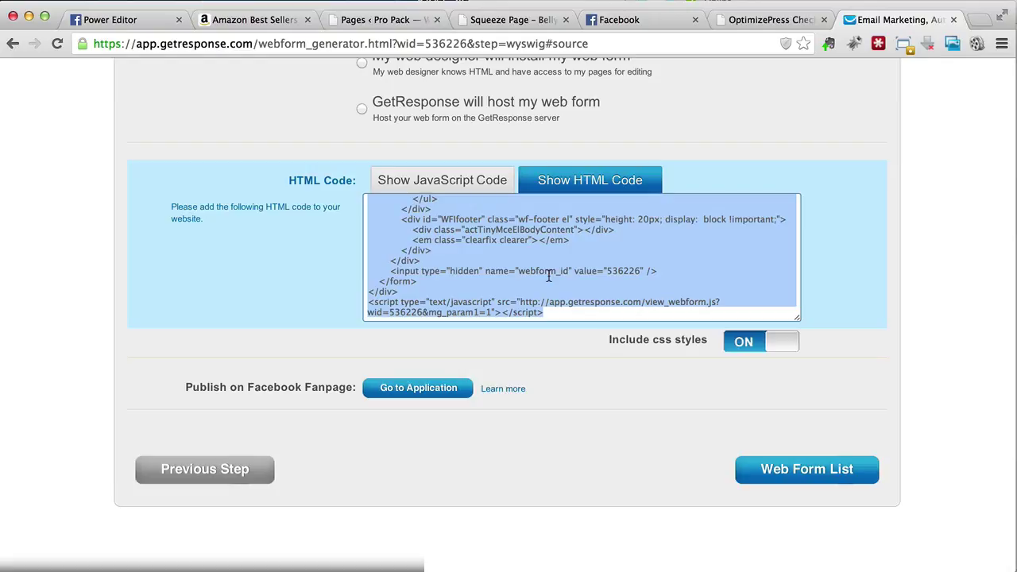
right_click(548, 275)
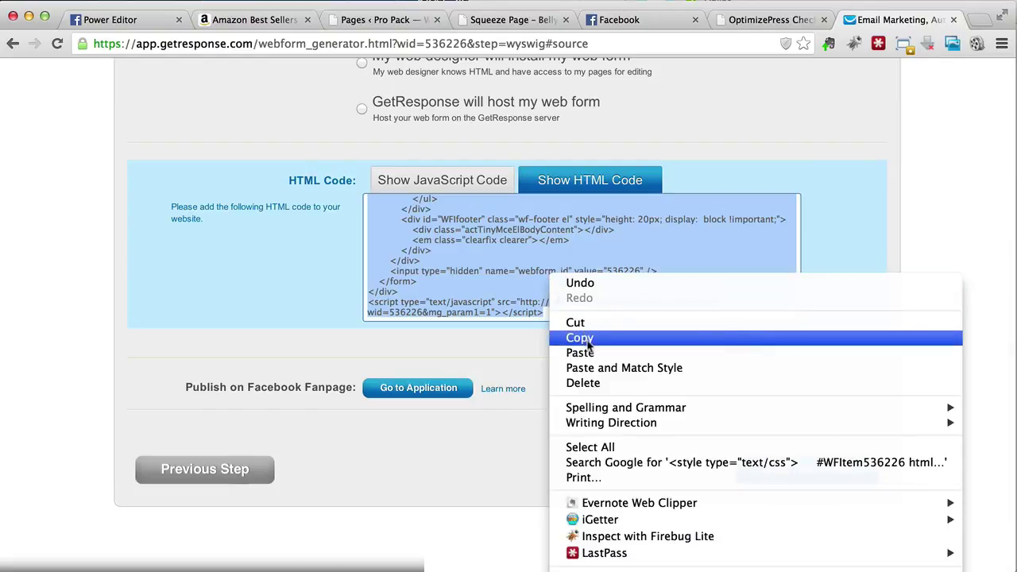
click(577, 337)
click(736, 17)
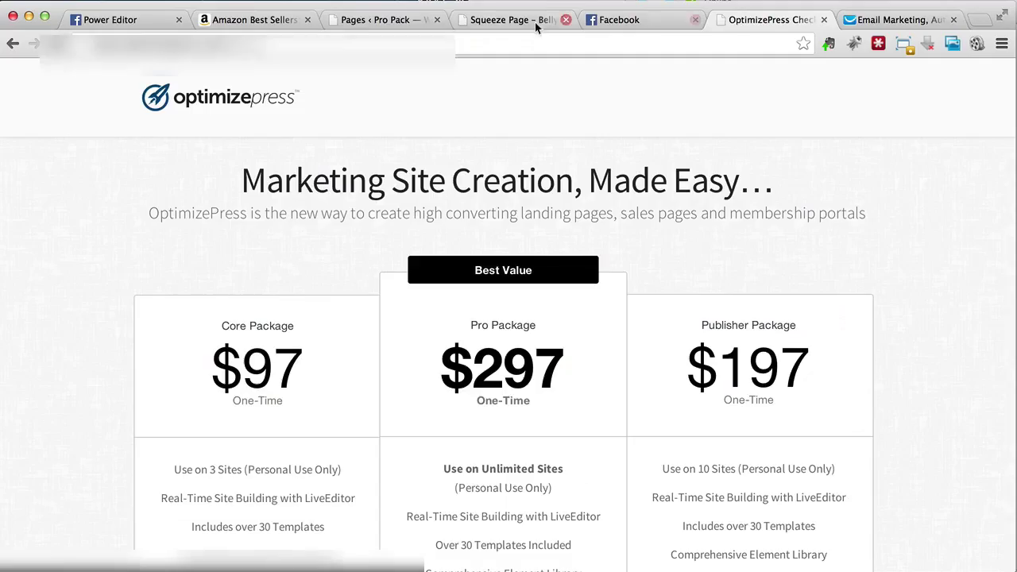
Step: Return to the squeeze page's opt-in settings with Integration Type kept on Custom Form
click(513, 21)
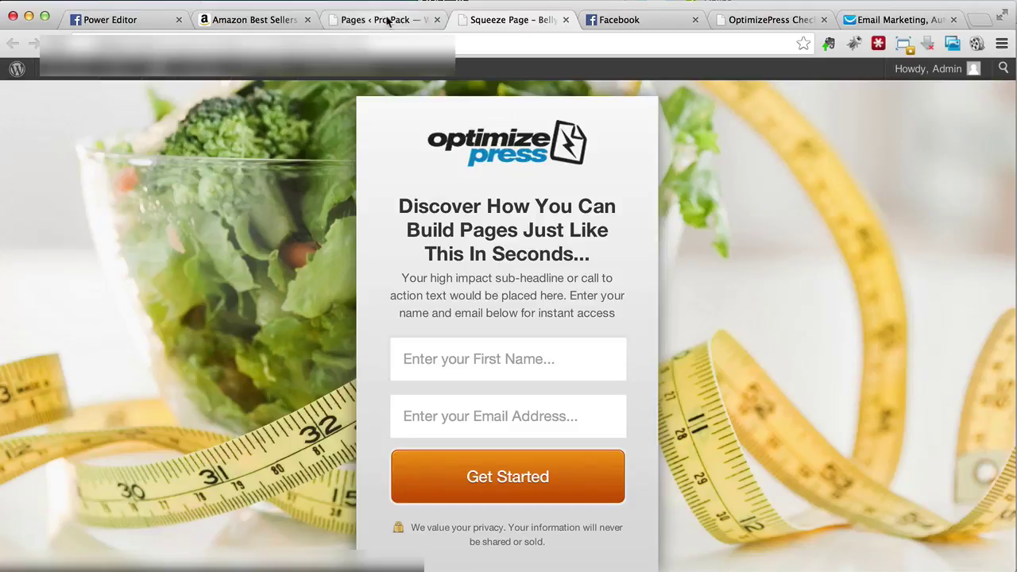
click(387, 20)
right_click(428, 253)
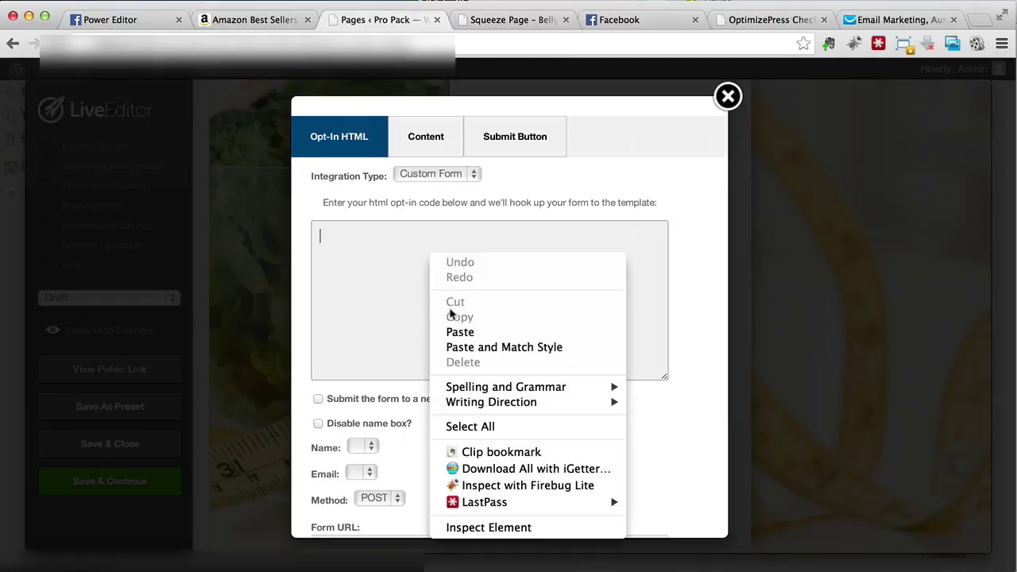
click(426, 178)
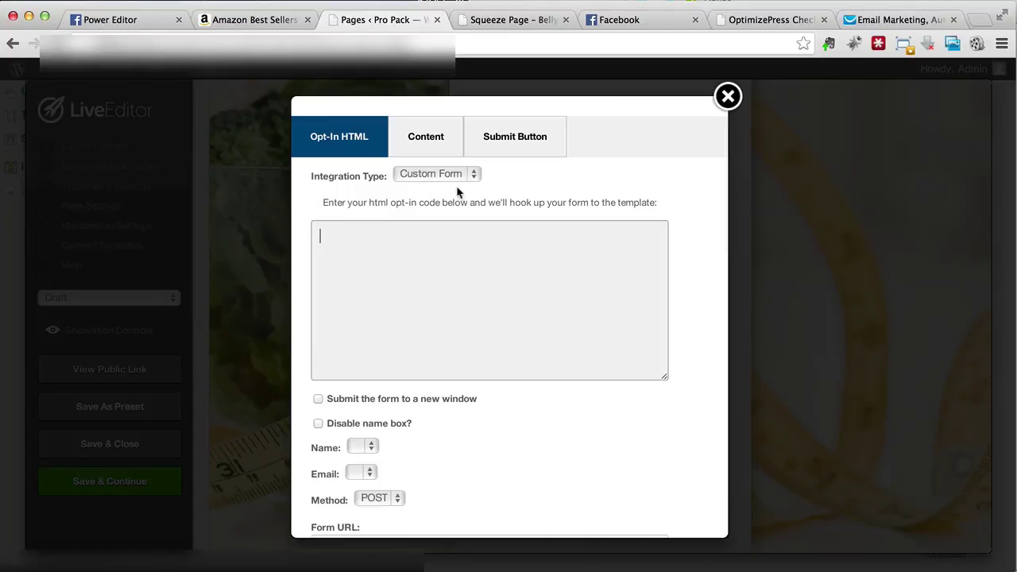
click(461, 177)
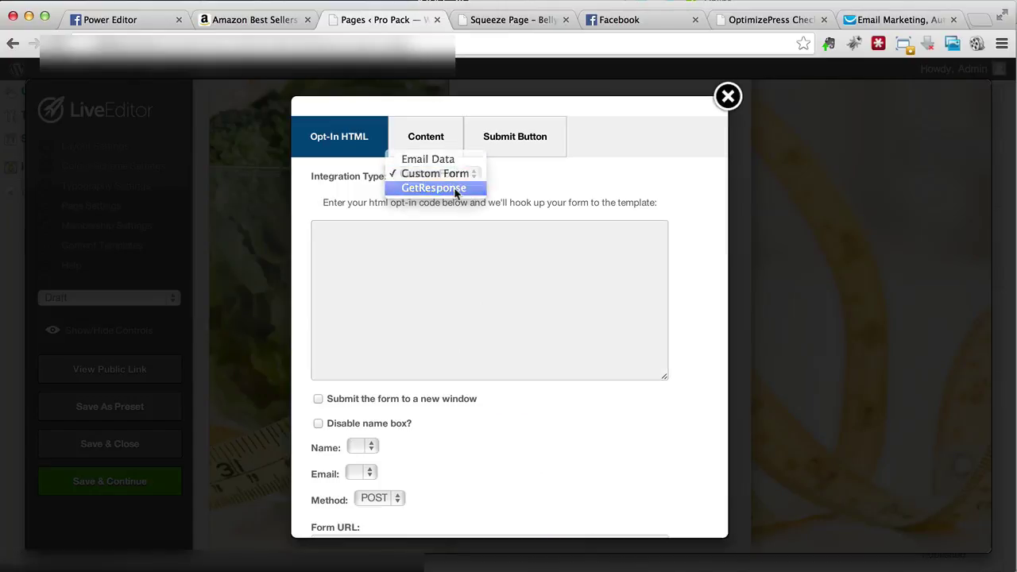
click(453, 187)
click(438, 195)
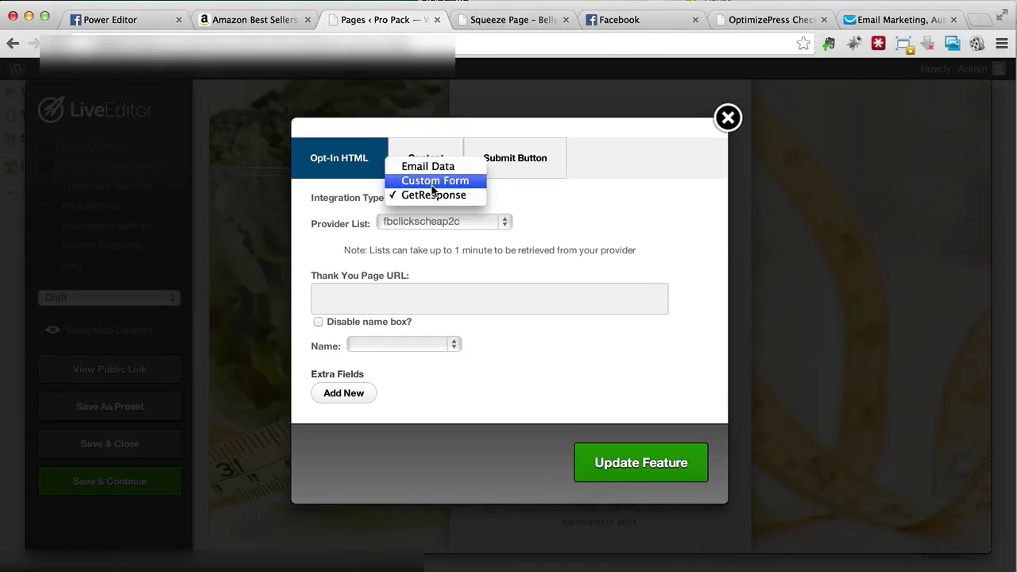
click(434, 182)
Step: Paste the GetResponse code into the opt-in HTML box and enable Submit the form to a new window
click(421, 326)
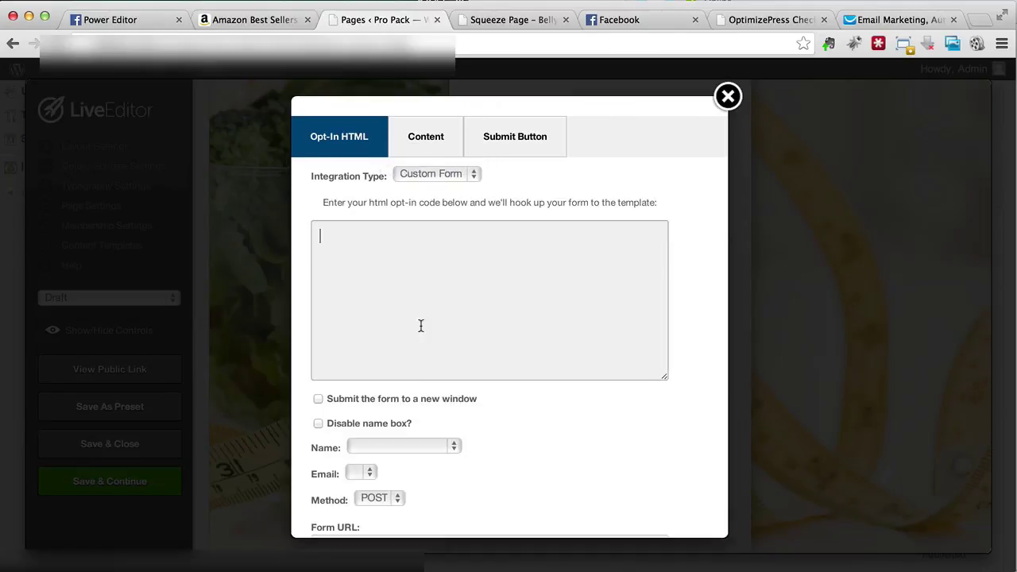
right_click(419, 323)
click(450, 402)
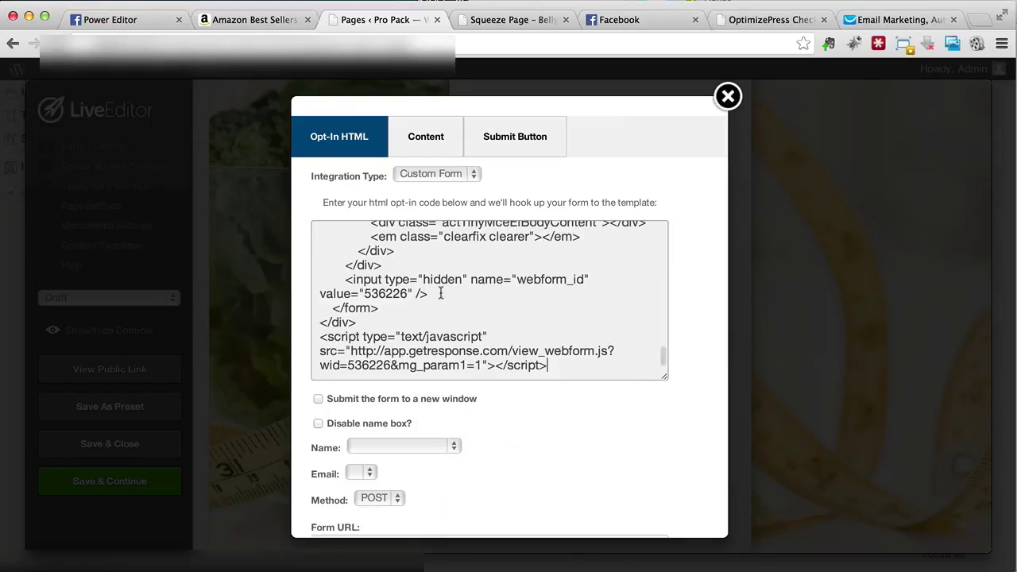
scroll(438, 289, down, 5)
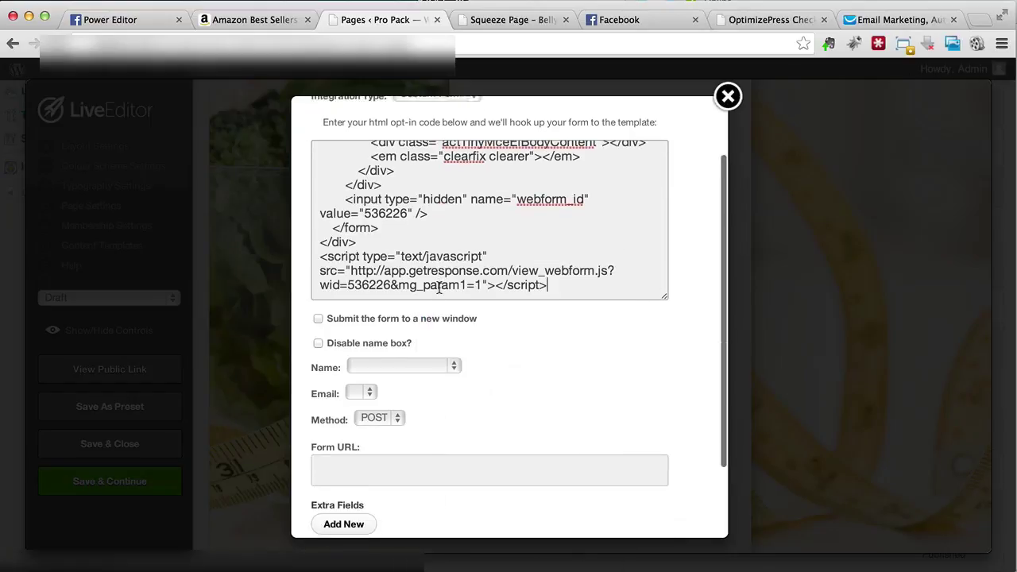
click(364, 319)
scroll(346, 424, down, 5)
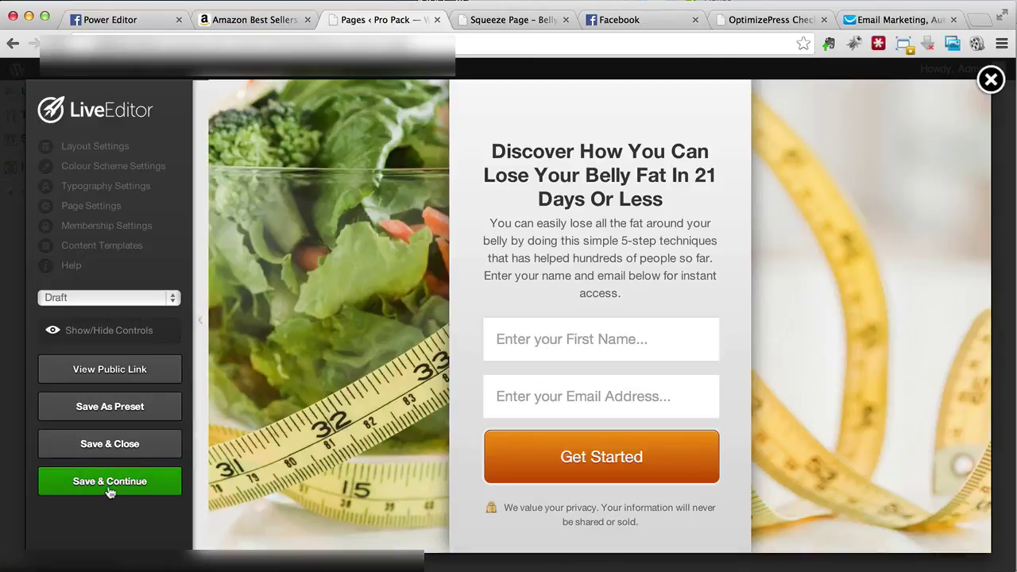
Step: Save the Belly Fat squeeze page, confirm the Saved alert, and review it in its own tab
click(109, 486)
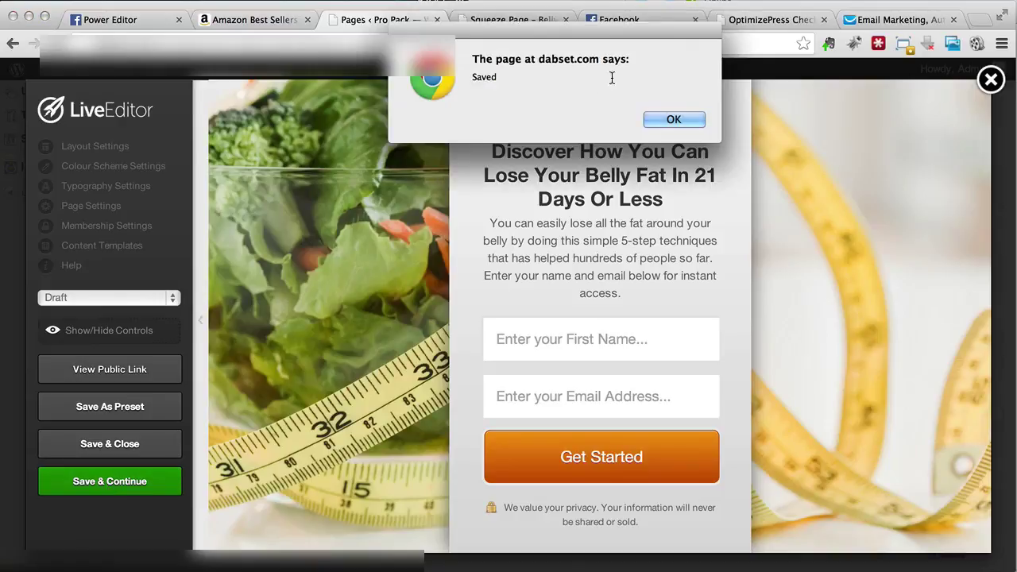
click(658, 117)
click(508, 25)
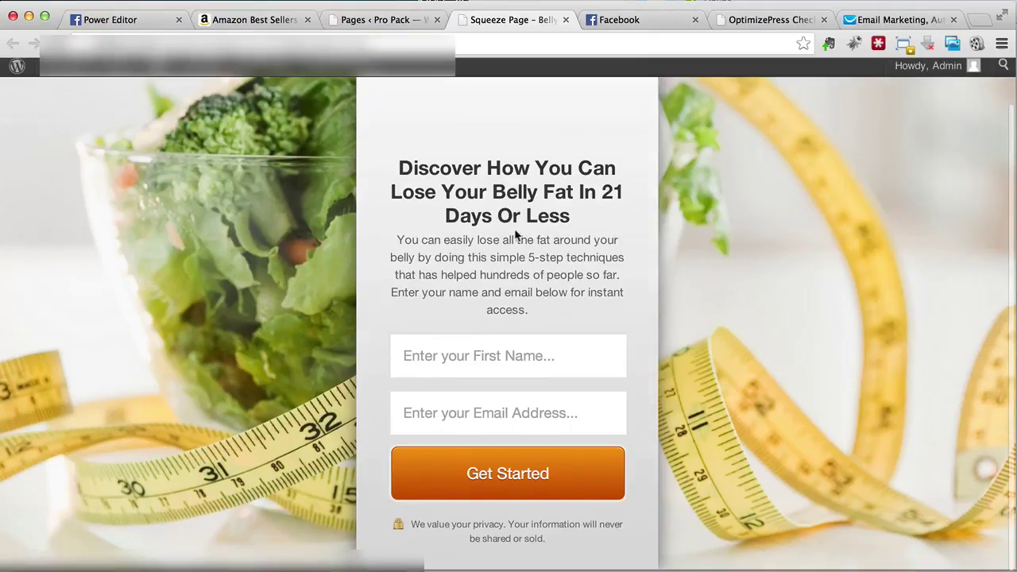
scroll(516, 235, up, 2)
scroll(516, 235, down, 2)
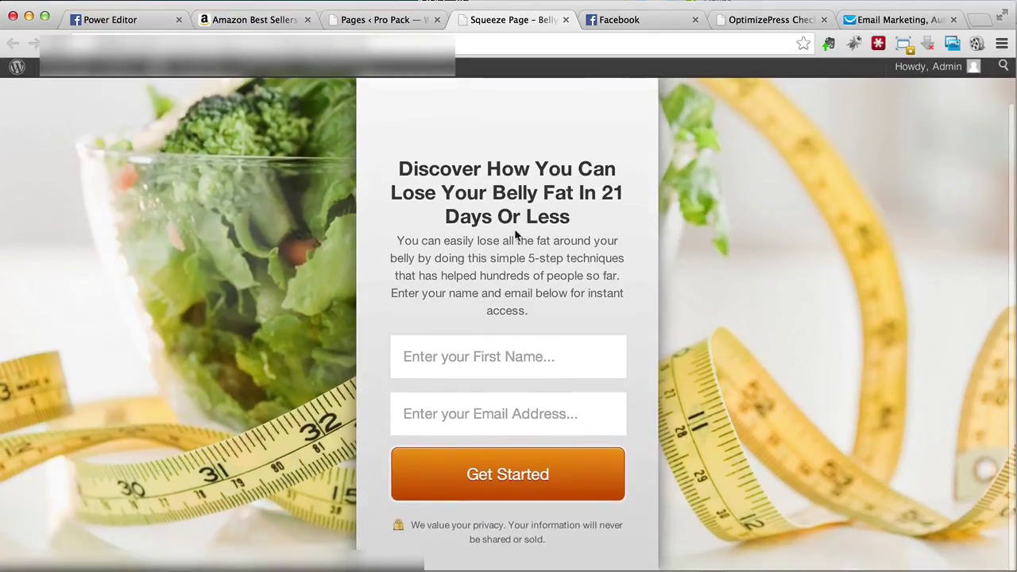
scroll(516, 235, up, 1)
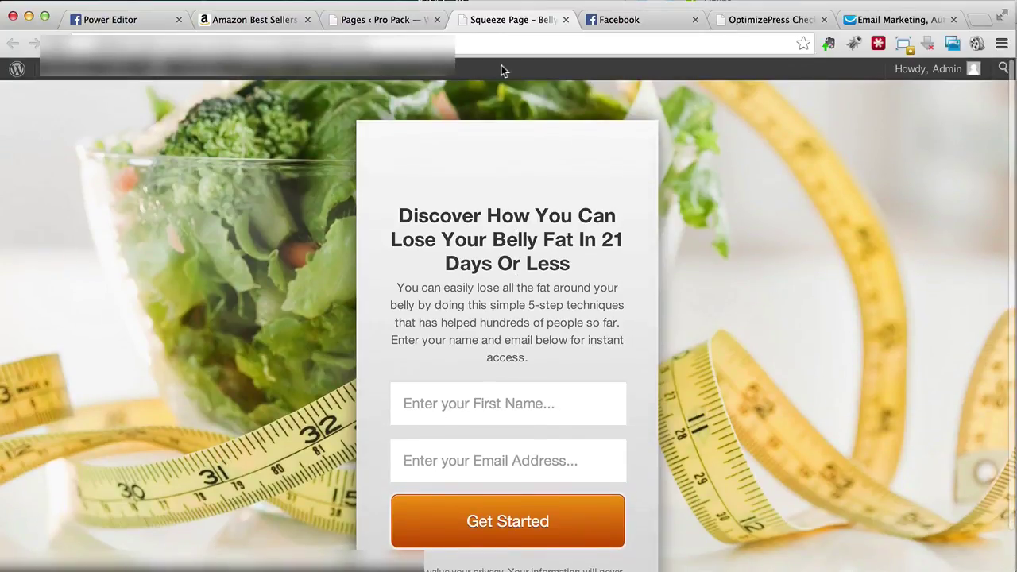
click(397, 20)
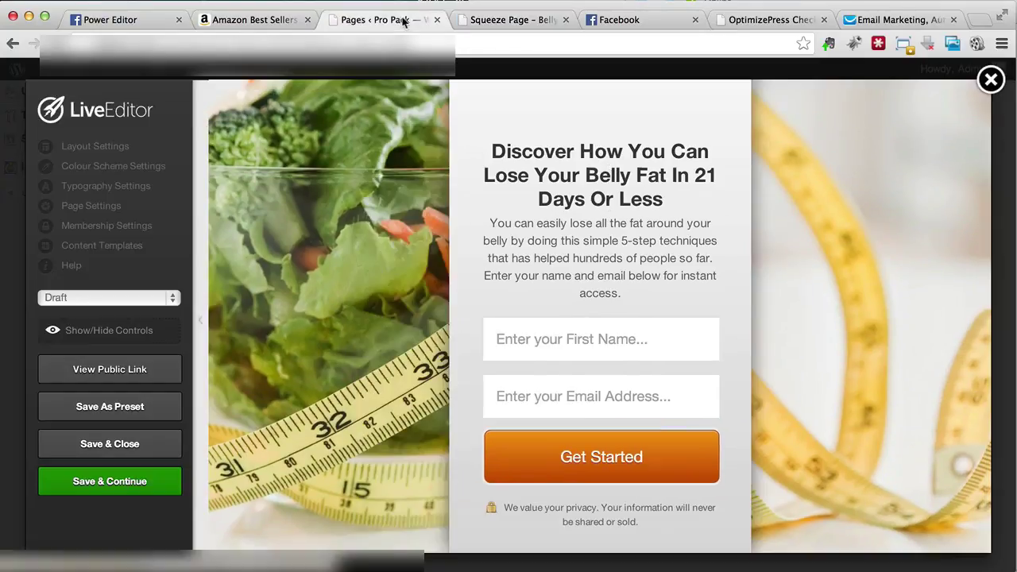
Step: Change the page status from Draft to Publish and save
click(161, 297)
click(139, 312)
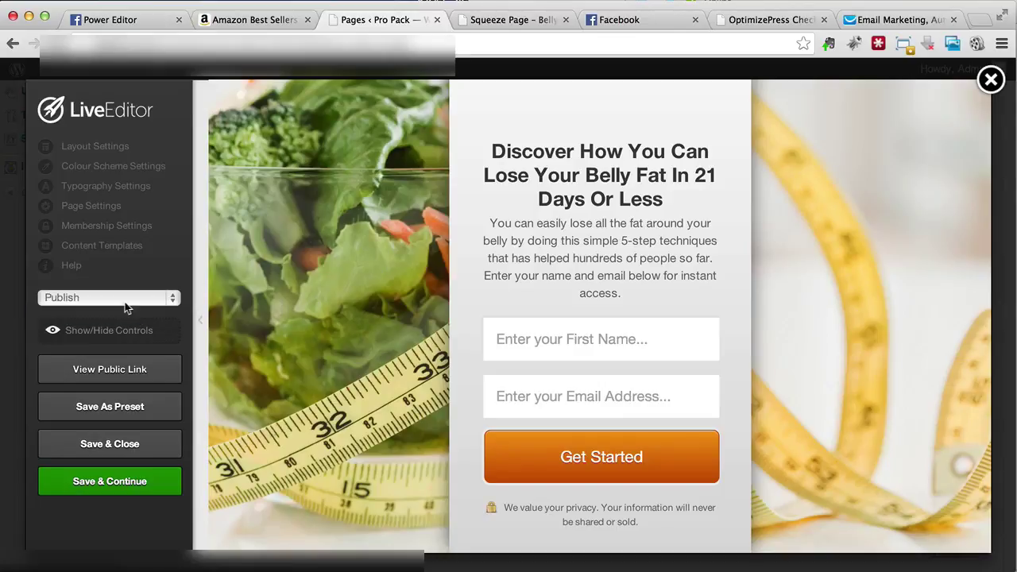
click(78, 486)
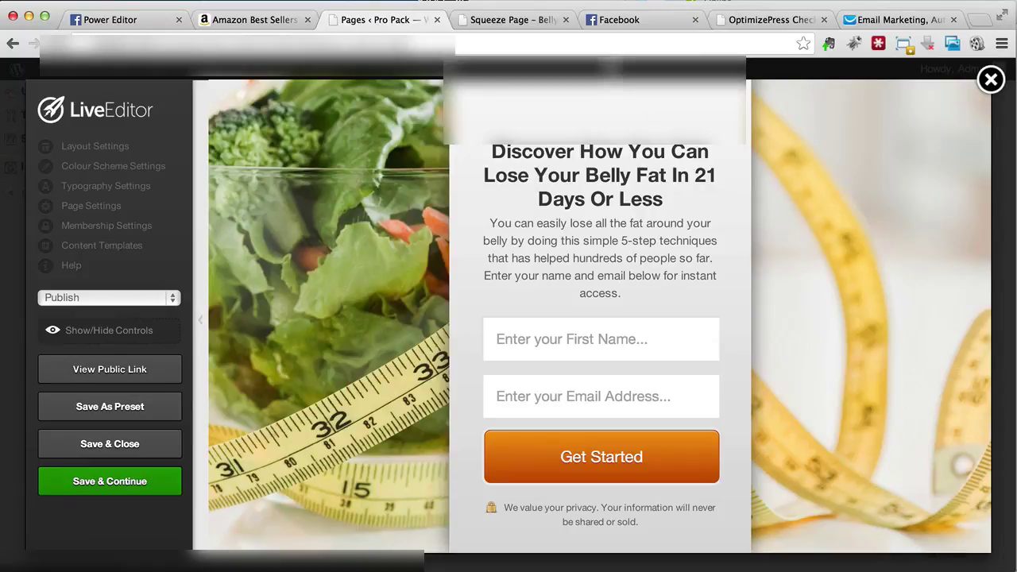
Step: Open the public page link in a new tab, then leave LiveEditor for the Pages list
click(565, 21)
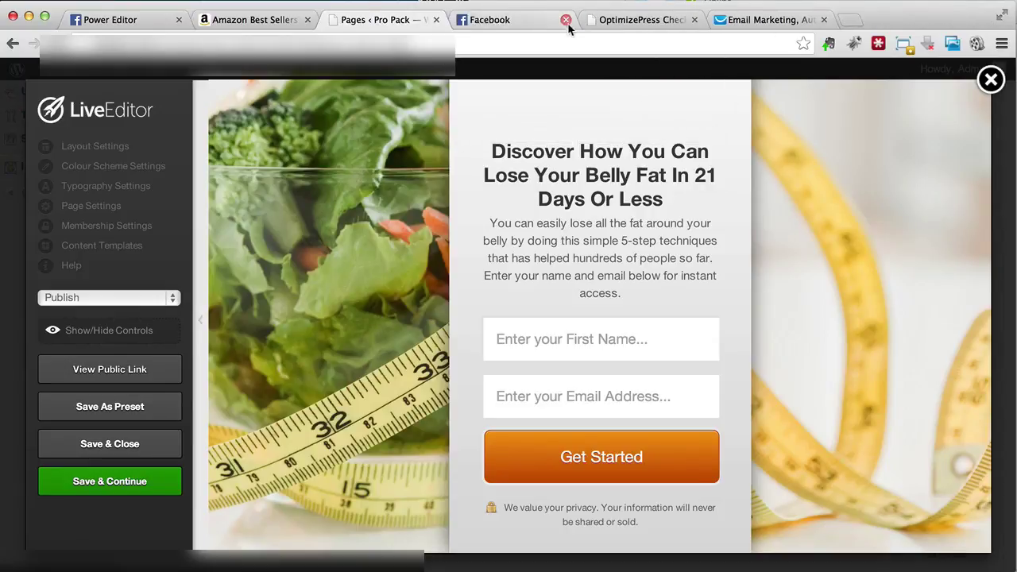
right_click(135, 373)
click(158, 378)
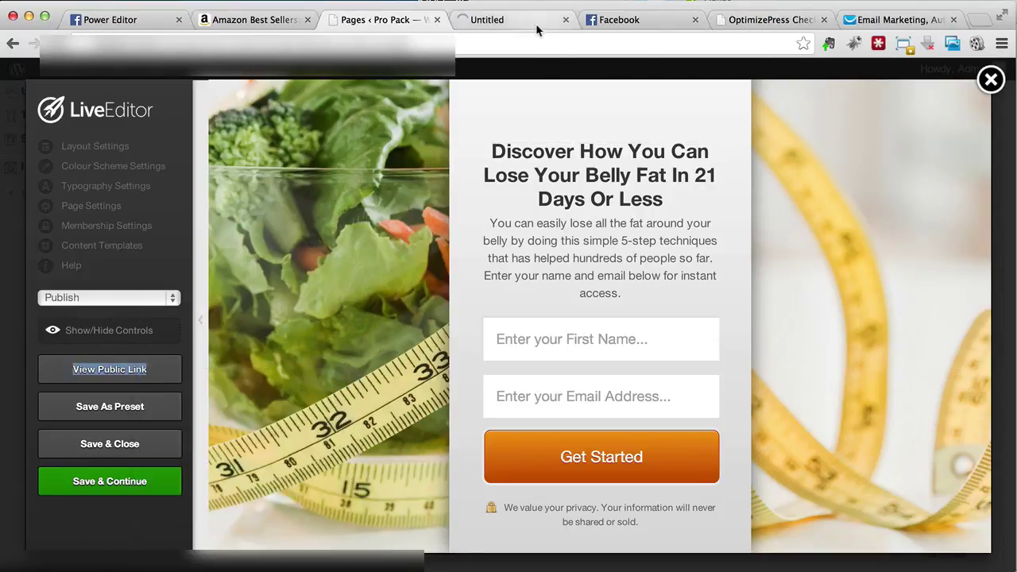
click(536, 29)
click(401, 19)
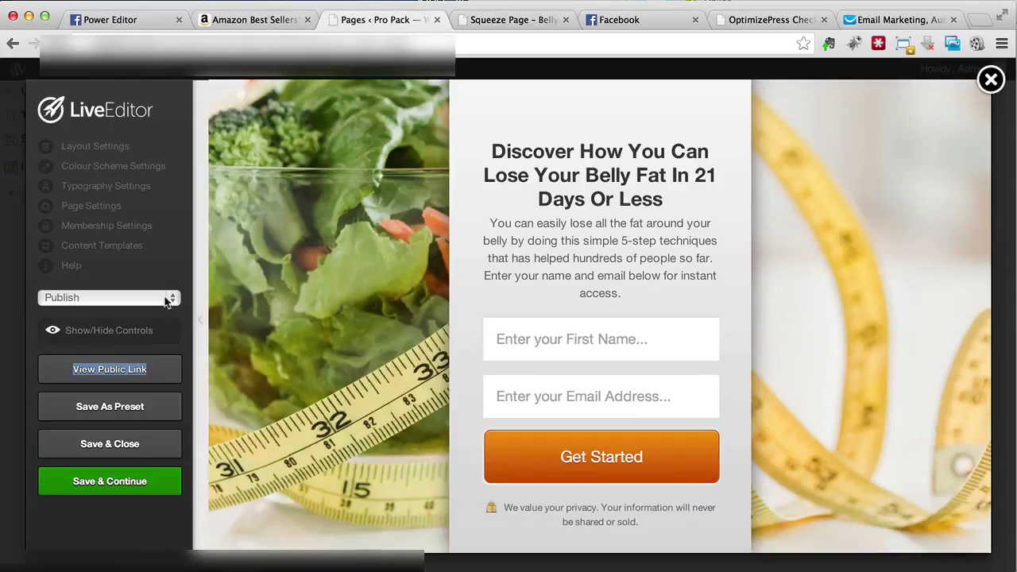
click(189, 44)
key(Return)
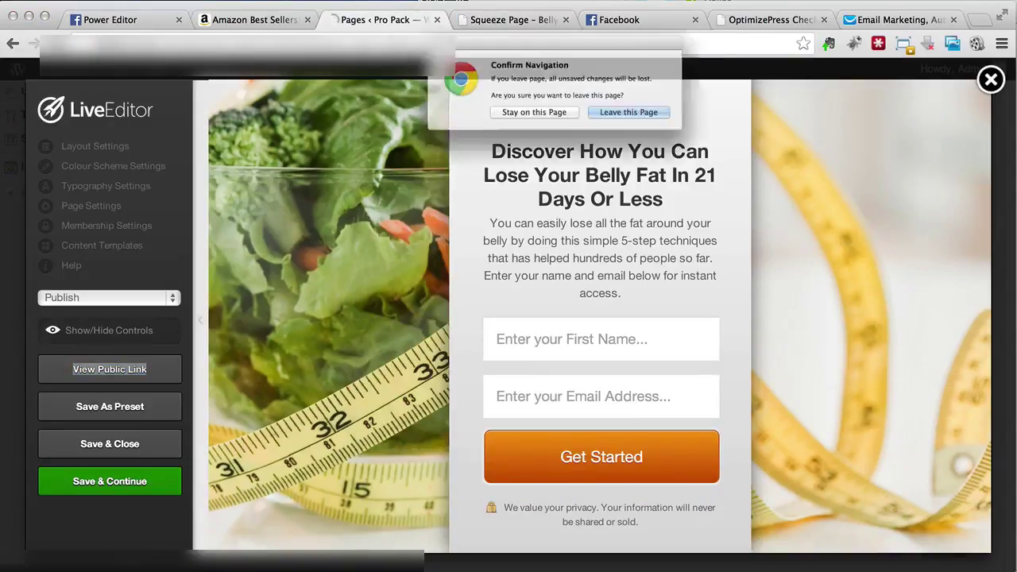
click(616, 114)
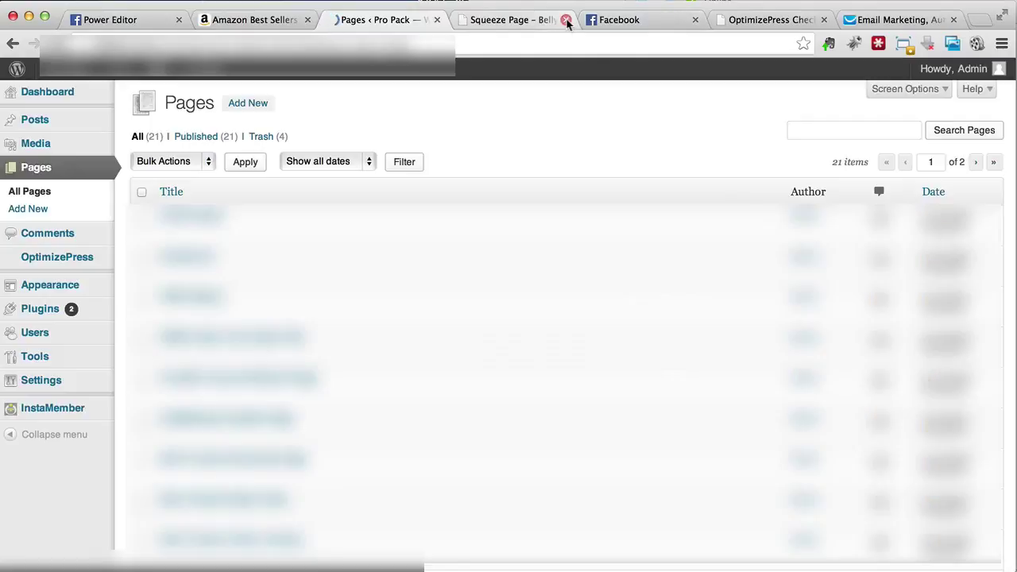
click(565, 19)
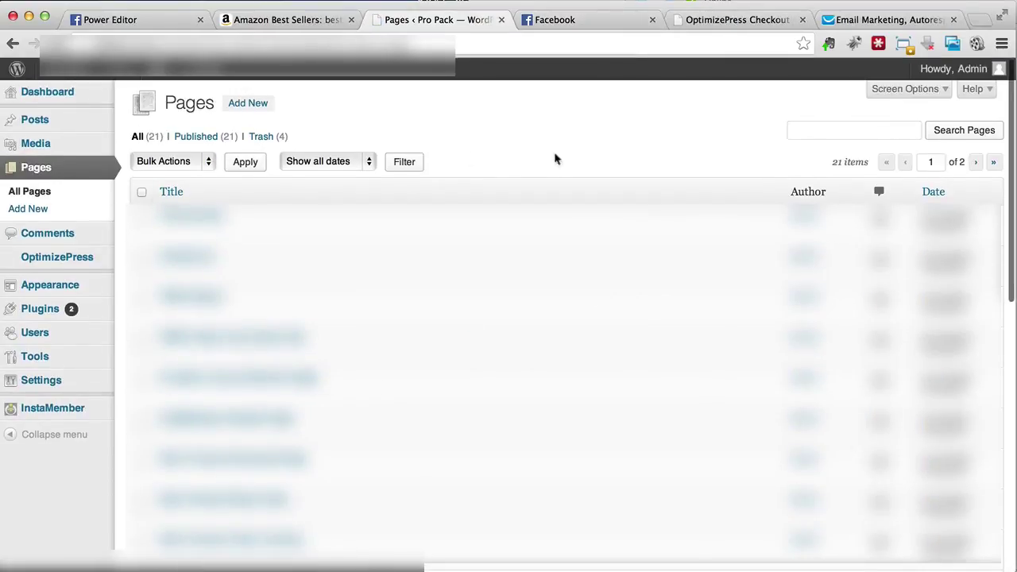
Step: Search the site's pages for belly fat and view the live Belly Fat squeeze page
click(853, 129)
text(belly fat)
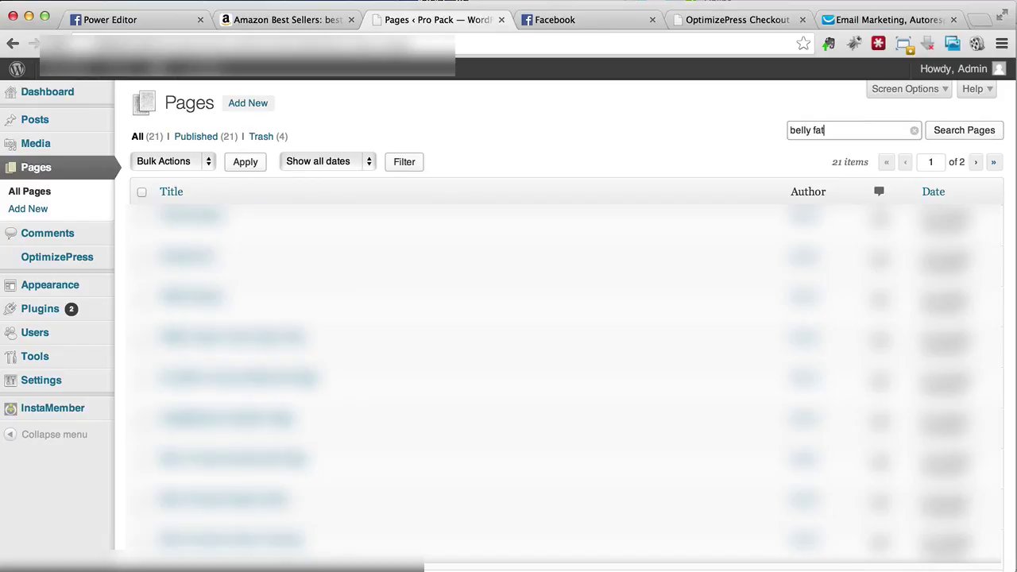
click(985, 132)
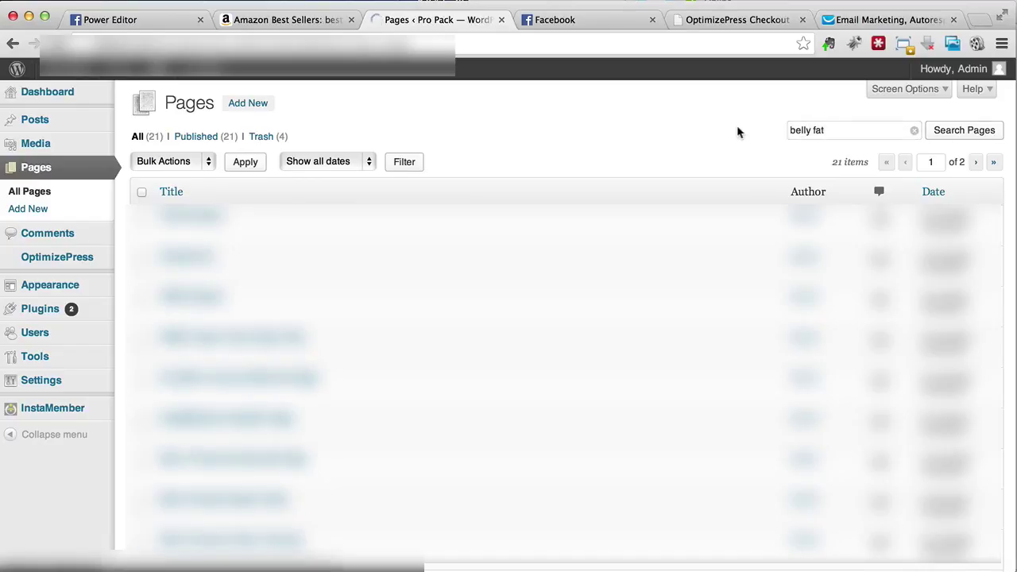
mouse_move(313, 241)
click(277, 231)
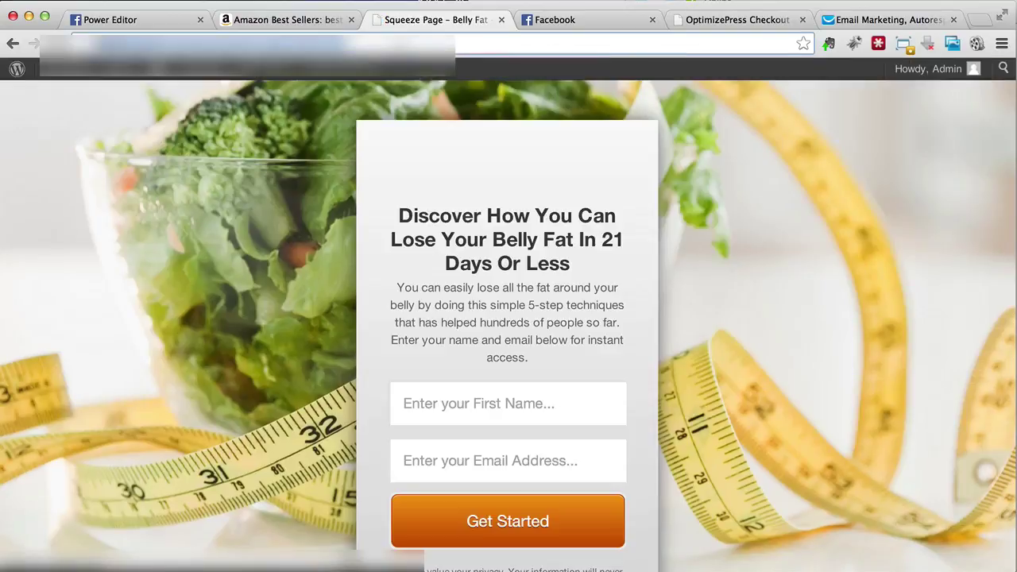
Step: Copy the squeeze page's web address from the address bar
right_click(391, 45)
click(445, 77)
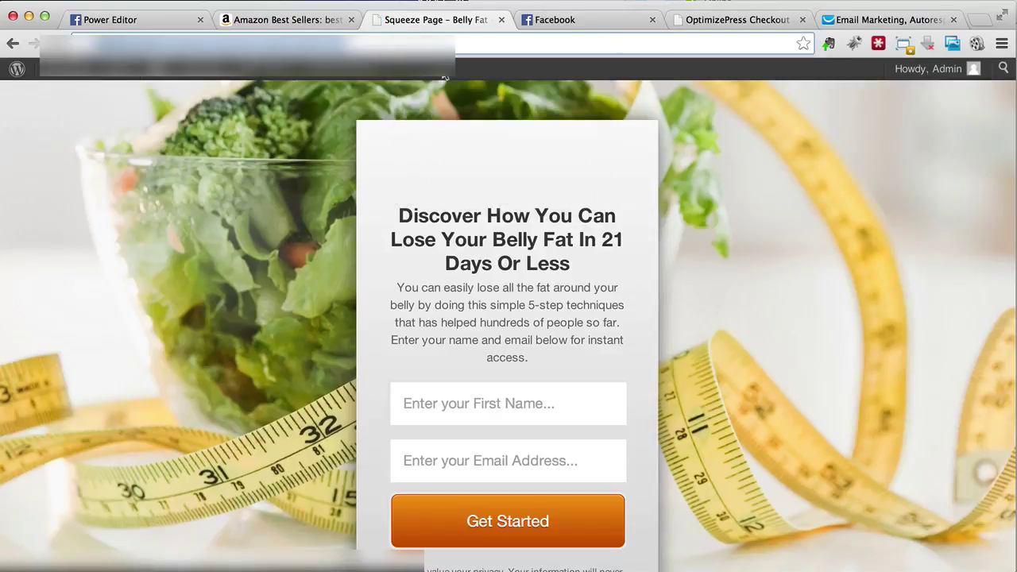
click(551, 22)
Step: Search Facebook for 'iframe', open Static HTML: iframe tabs, and choose Add Static HTML to a Page
click(424, 75)
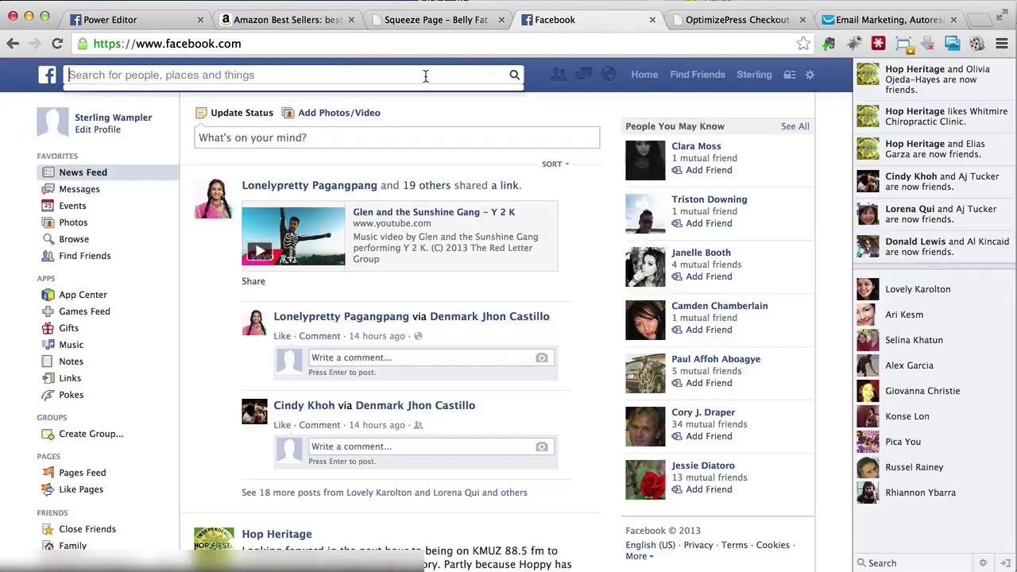
text(iframe)
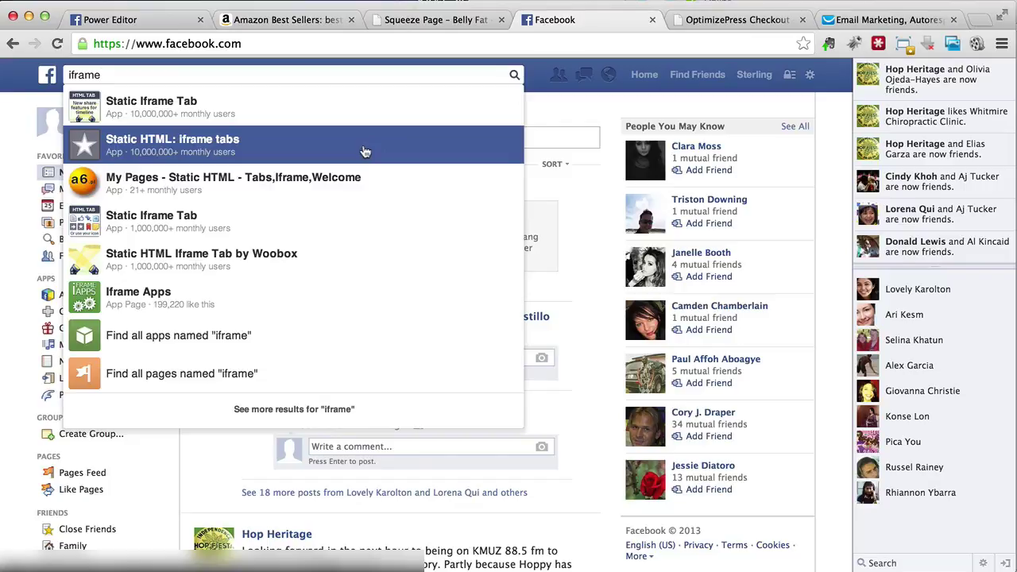
click(365, 151)
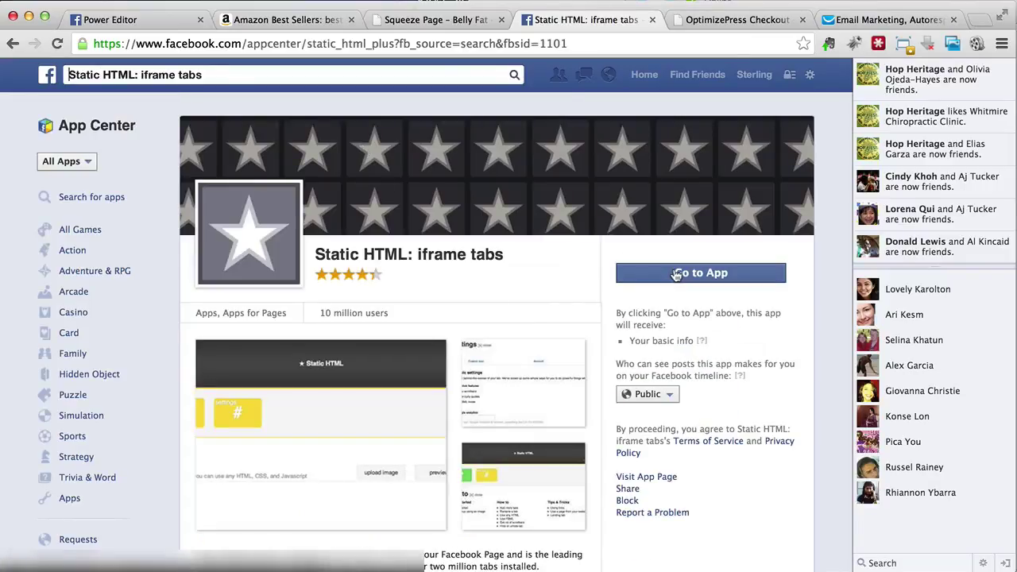
click(675, 274)
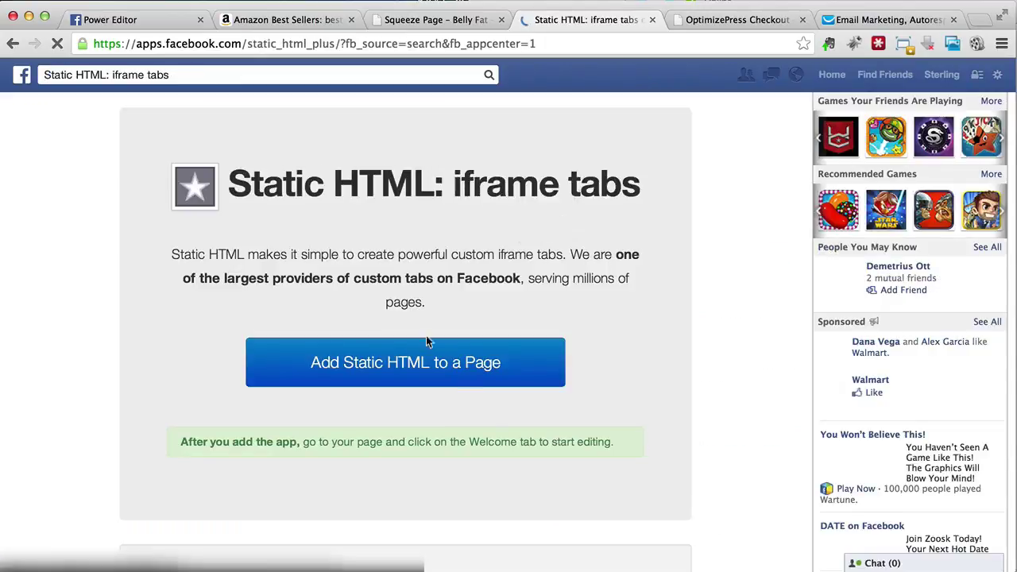
click(403, 376)
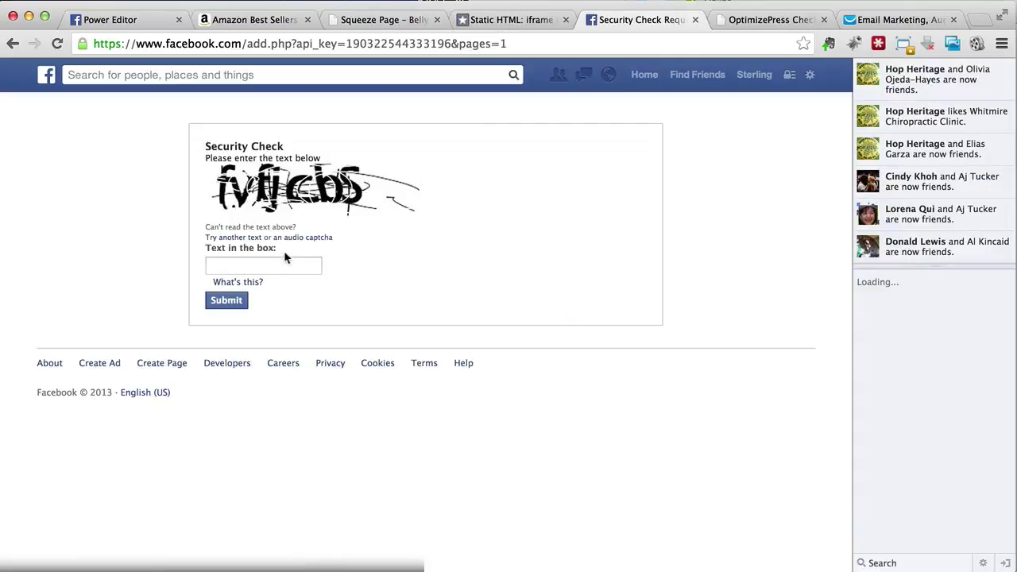
Step: Pass the security check and skip the page profile picture prompt
click(284, 262)
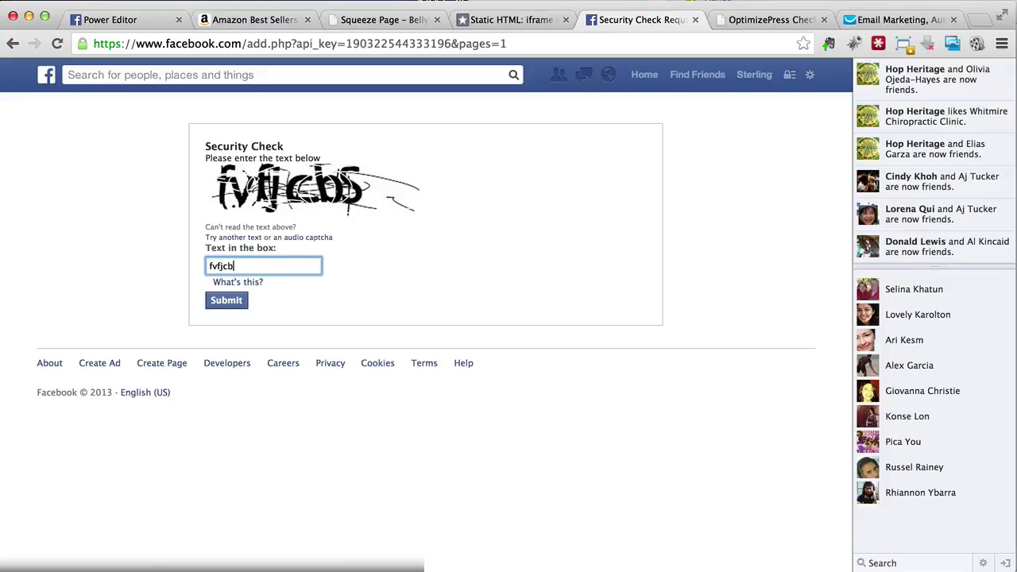
click(243, 303)
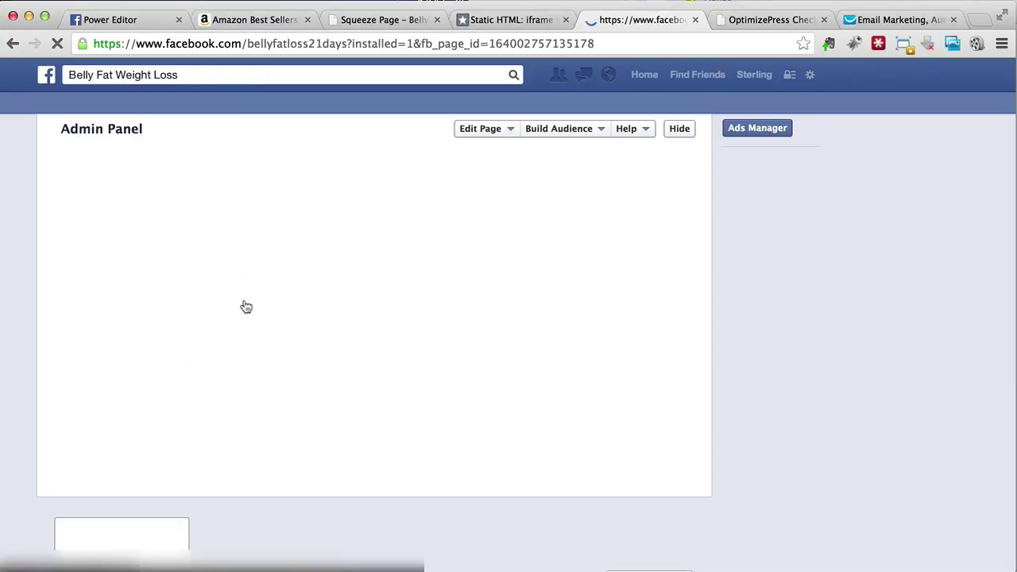
scroll(405, 258, down, 3)
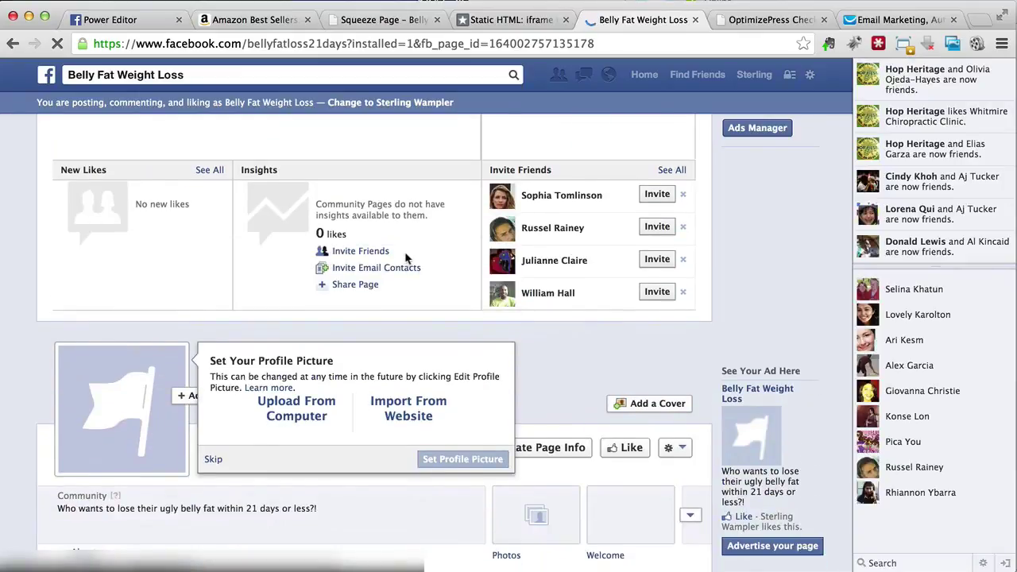
click(212, 461)
Step: Open the new Welcome tab and start editing its content
scroll(428, 432, down, 2)
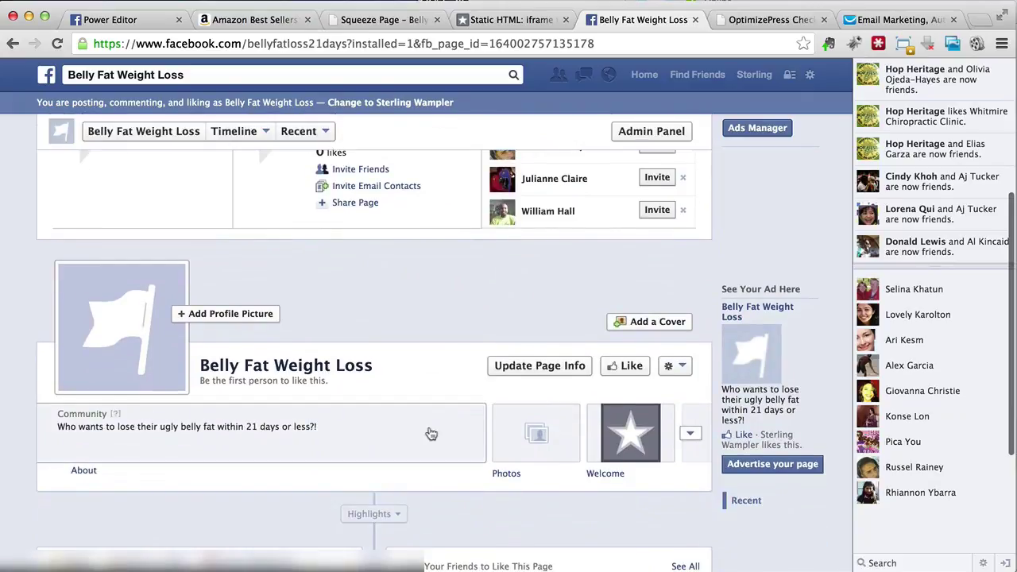
click(629, 434)
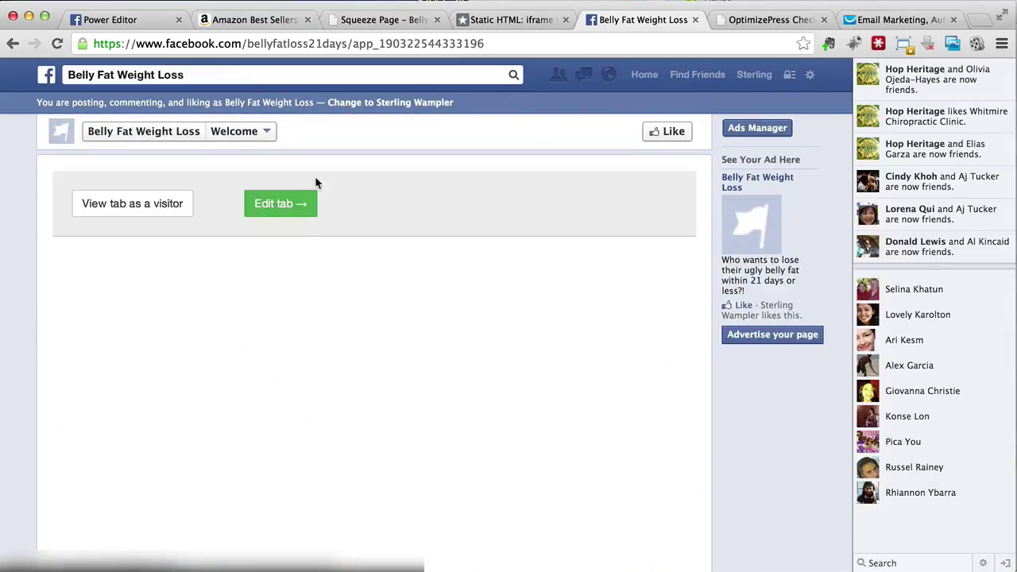
click(276, 204)
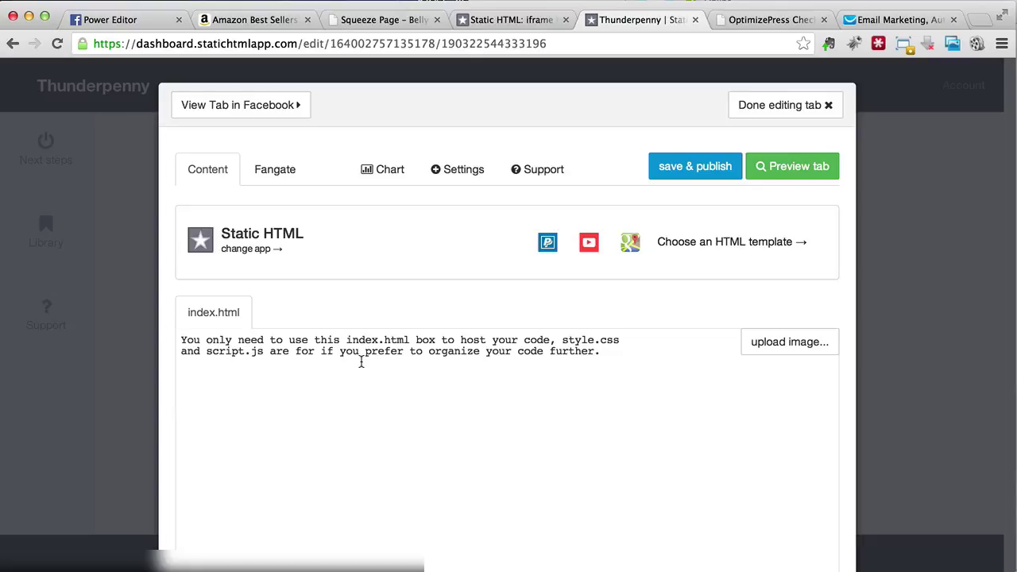
Step: Switch the Welcome tab's index.html content to the Website app
click(362, 362)
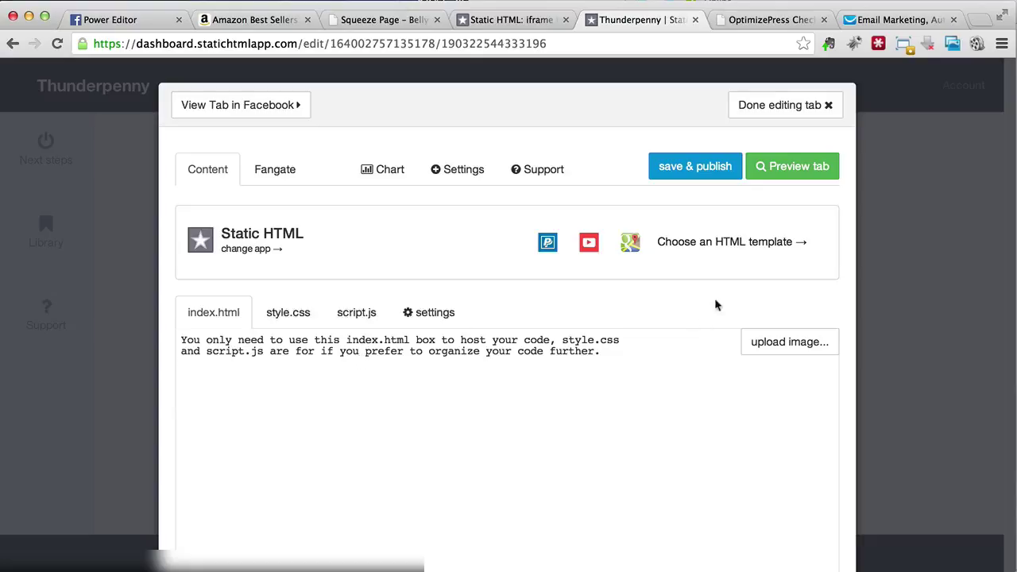
click(739, 254)
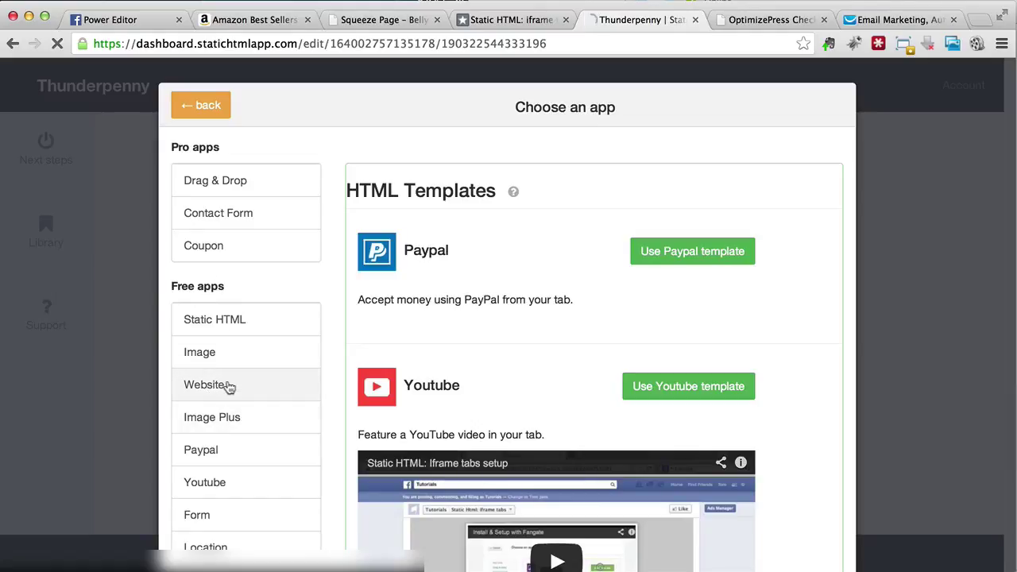
click(229, 387)
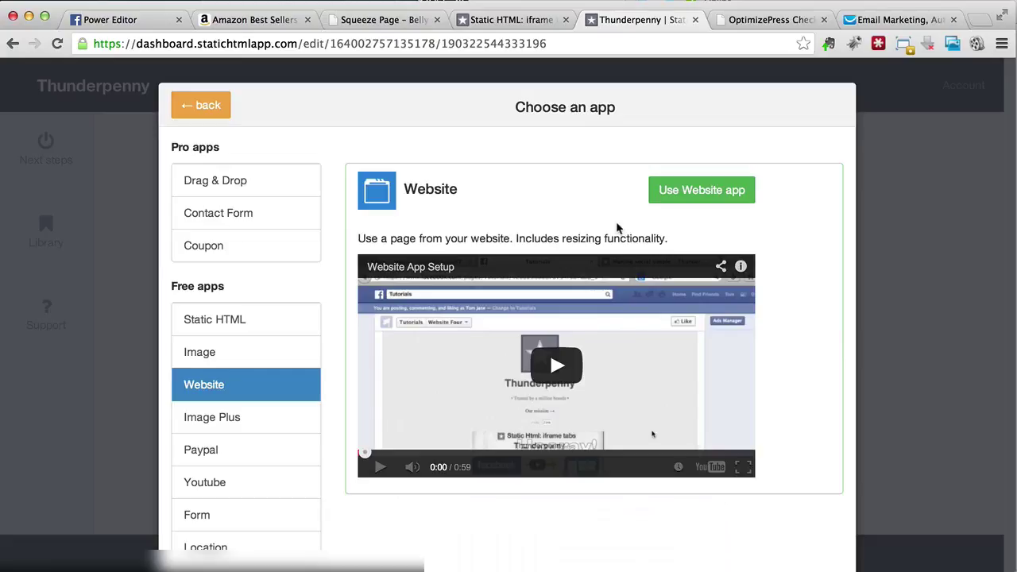
click(673, 198)
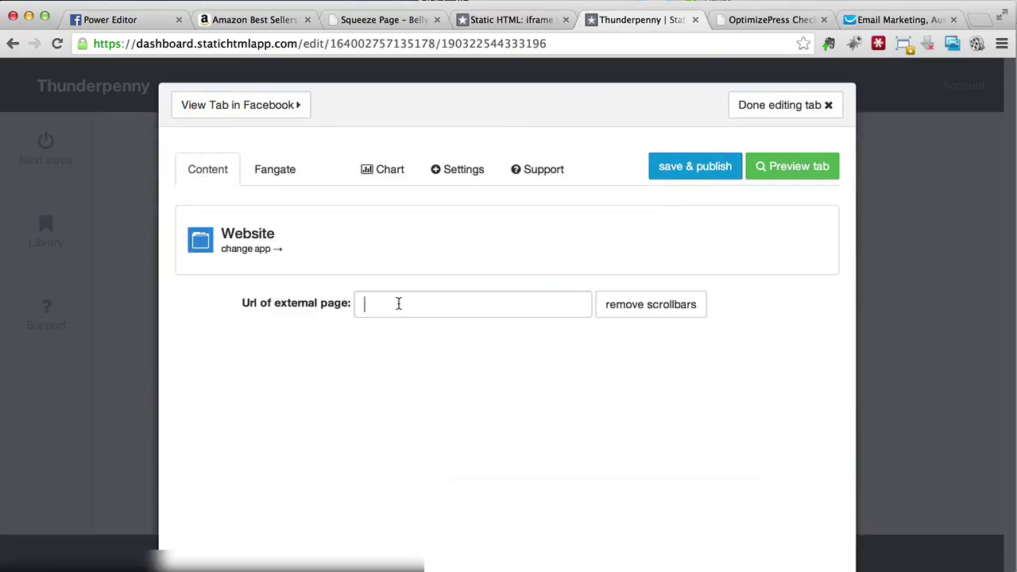
Step: Paste the squeeze page's copied URL into 'Url of external page' and load it
click(375, 22)
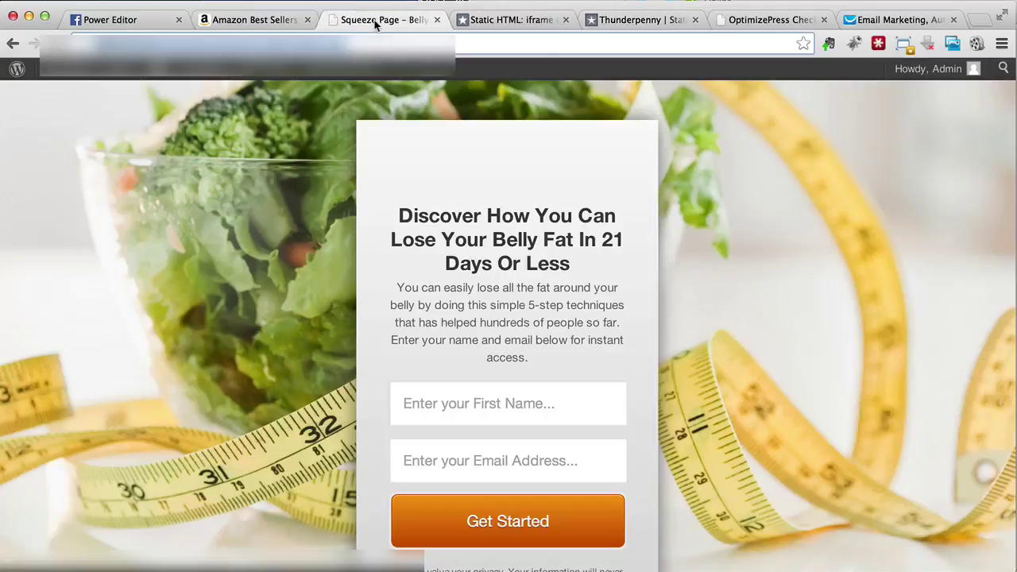
right_click(365, 43)
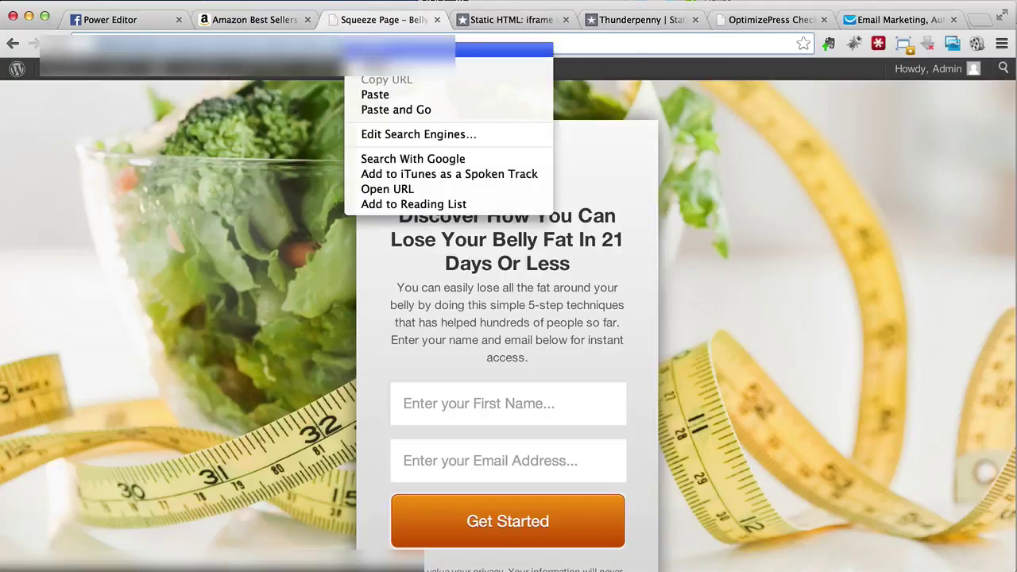
click(382, 64)
click(627, 20)
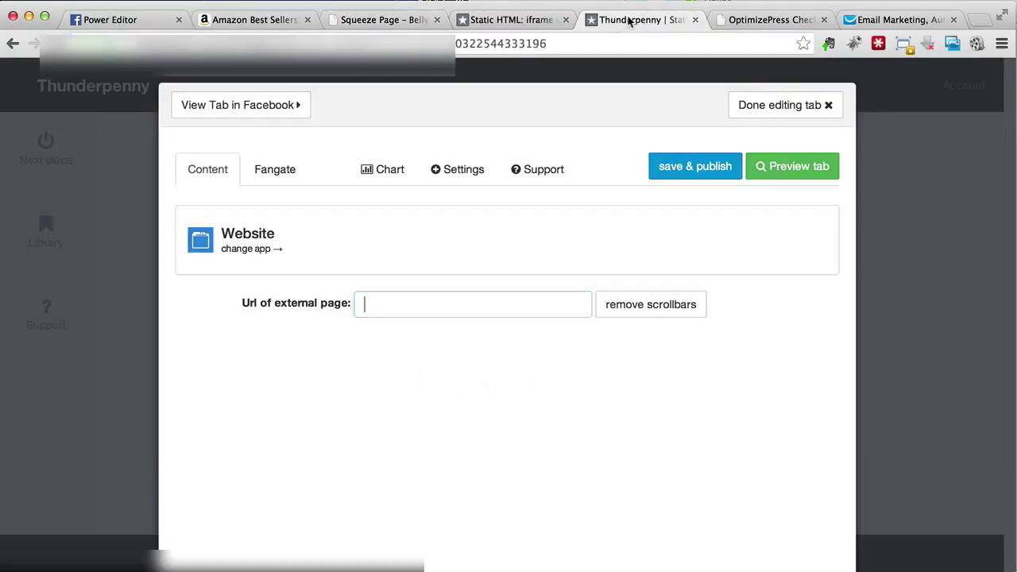
right_click(397, 301)
click(433, 373)
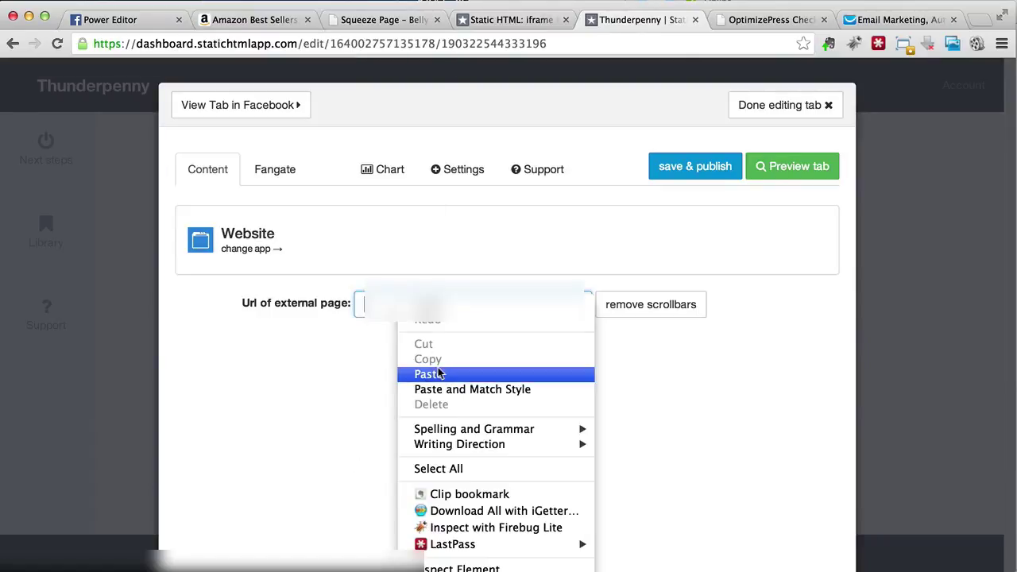
click(550, 346)
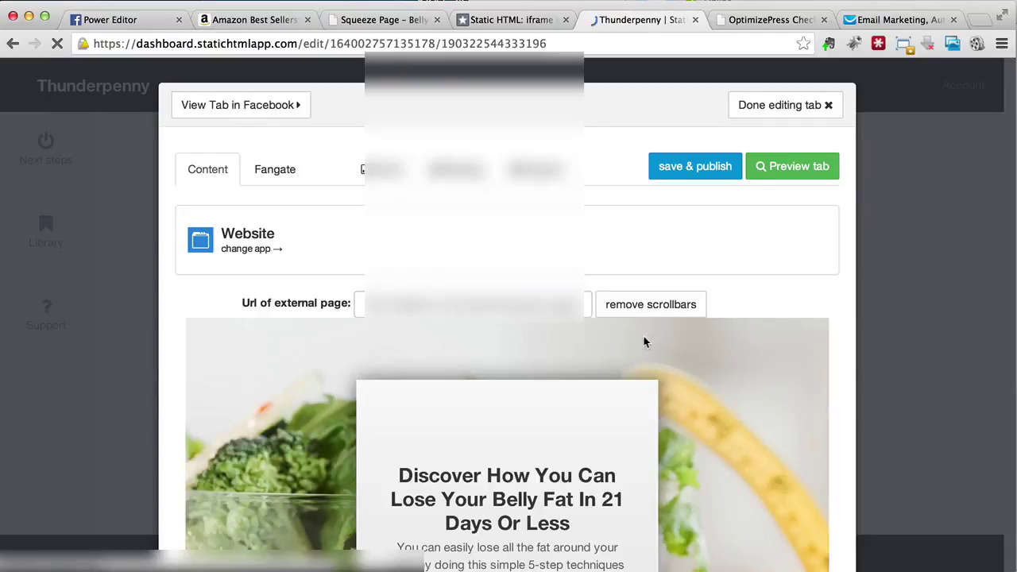
Step: Scroll through the embedded belly-fat squeeze page in the tab editor
scroll(508, 354, down, 6)
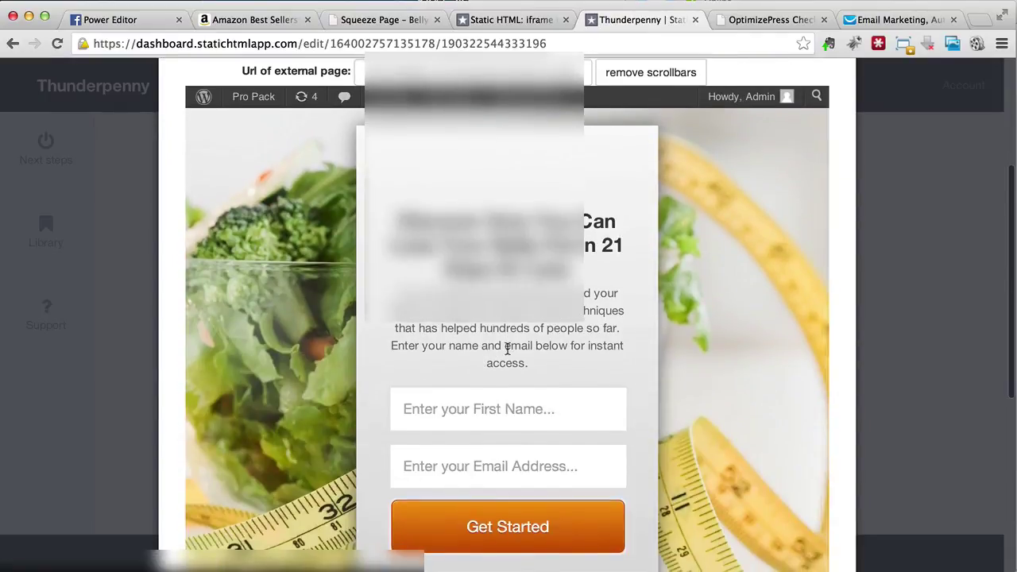
scroll(509, 354, down, 5)
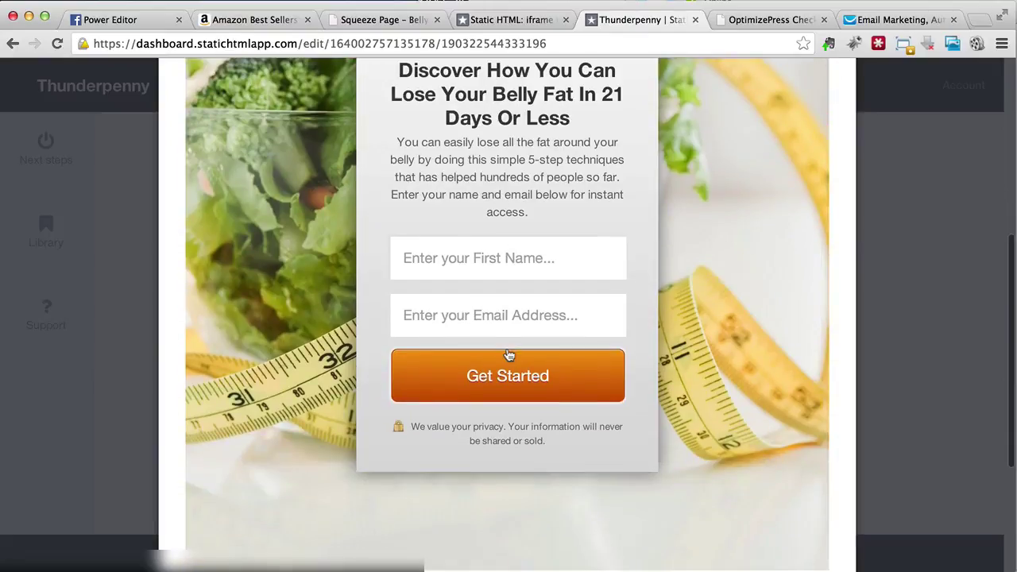
scroll(507, 350, up, 10)
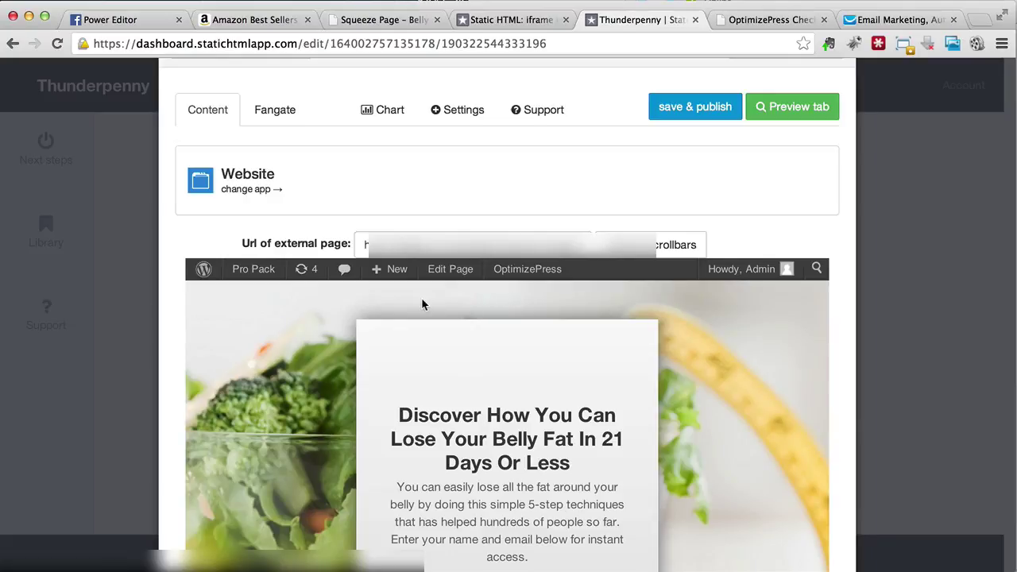
scroll(422, 304, down, 5)
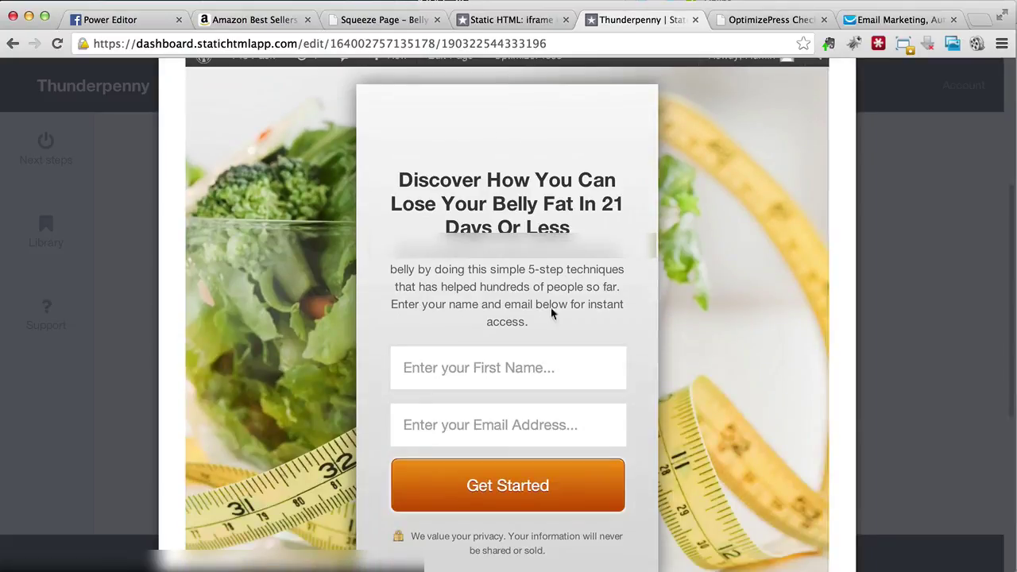
scroll(502, 320, down, 4)
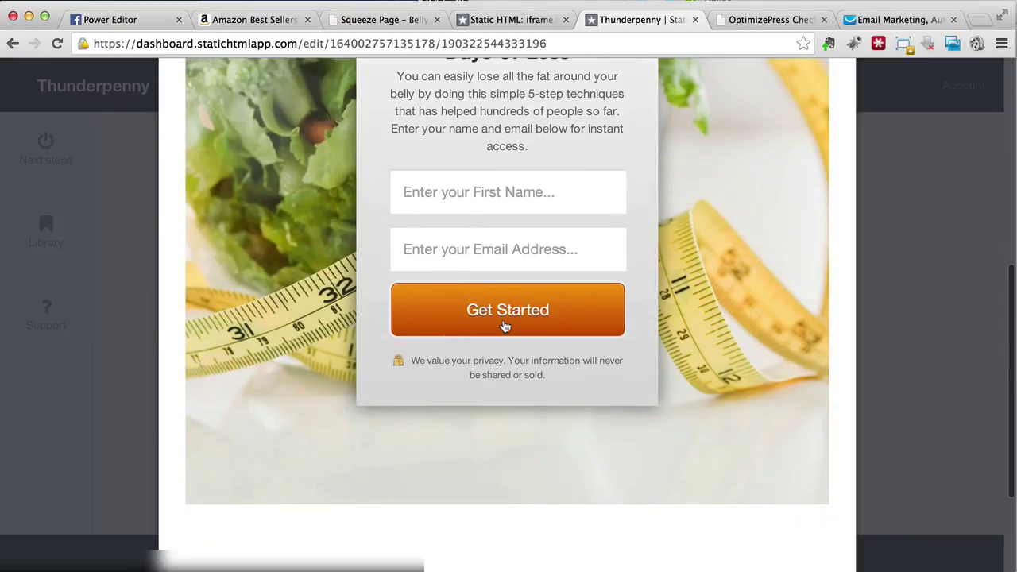
scroll(503, 326, up, 8)
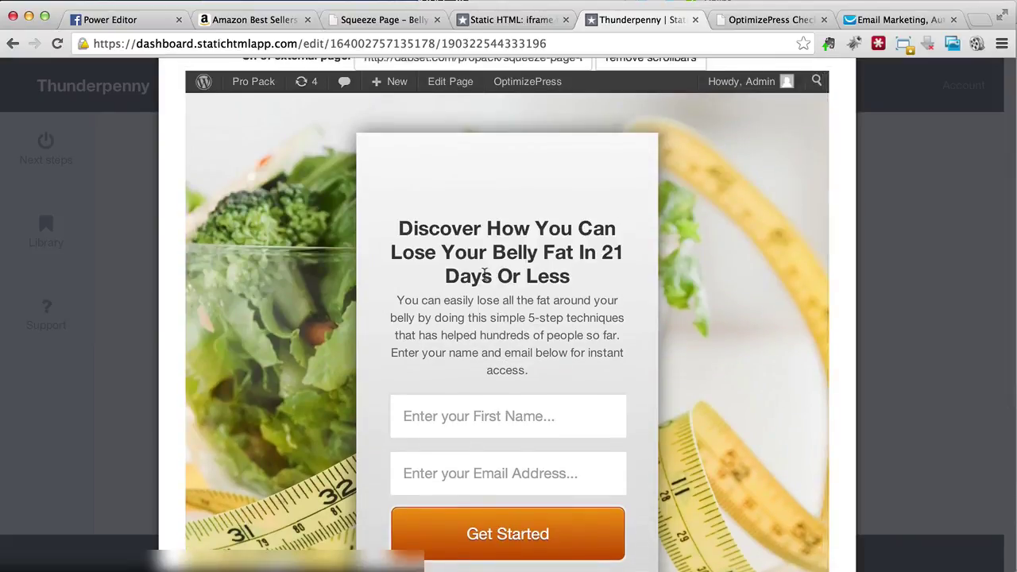
scroll(490, 384, up, 5)
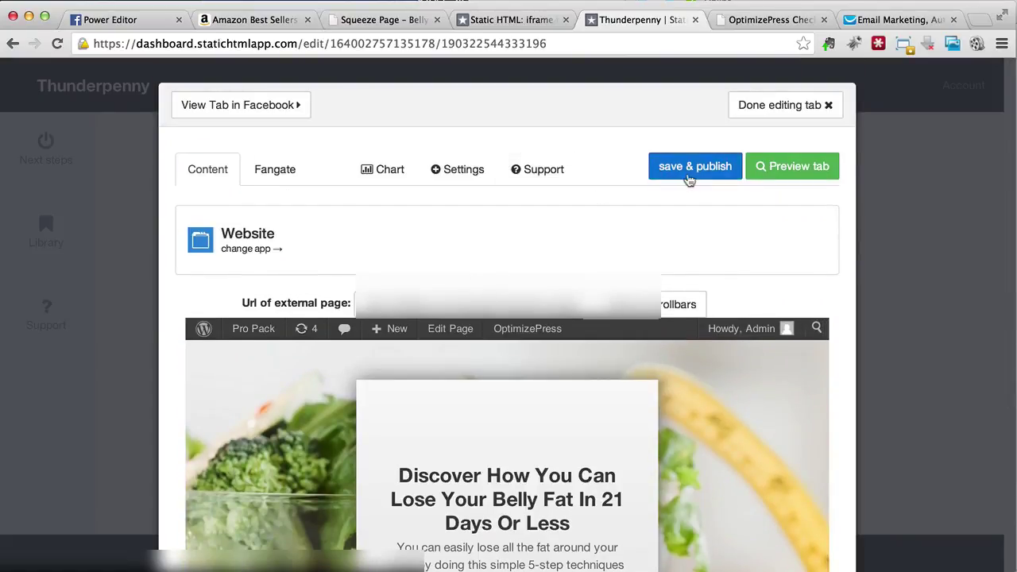
Step: Preview how the Welcome tab will look, scrolling around the preview
click(762, 167)
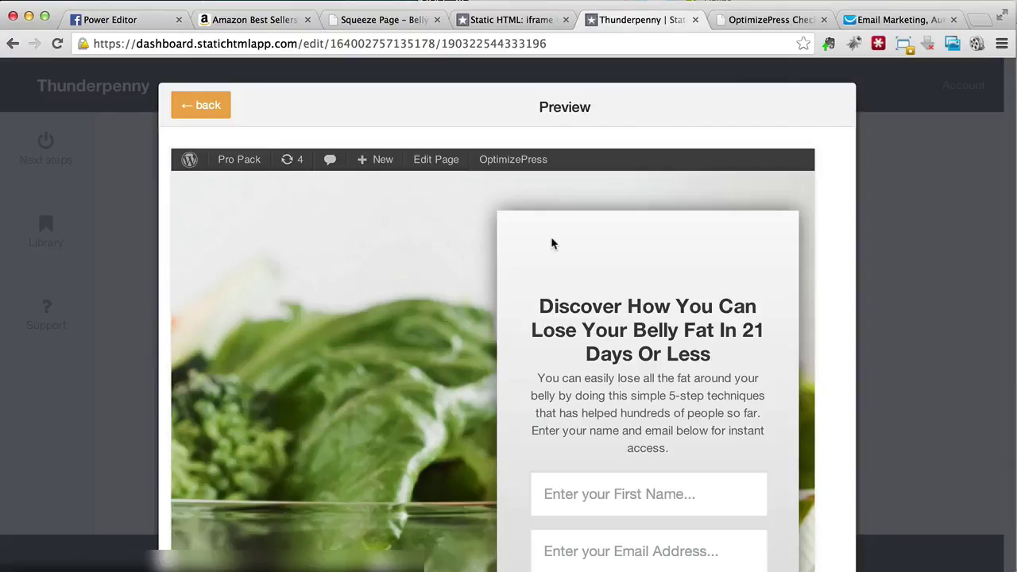
scroll(446, 262, right, 5)
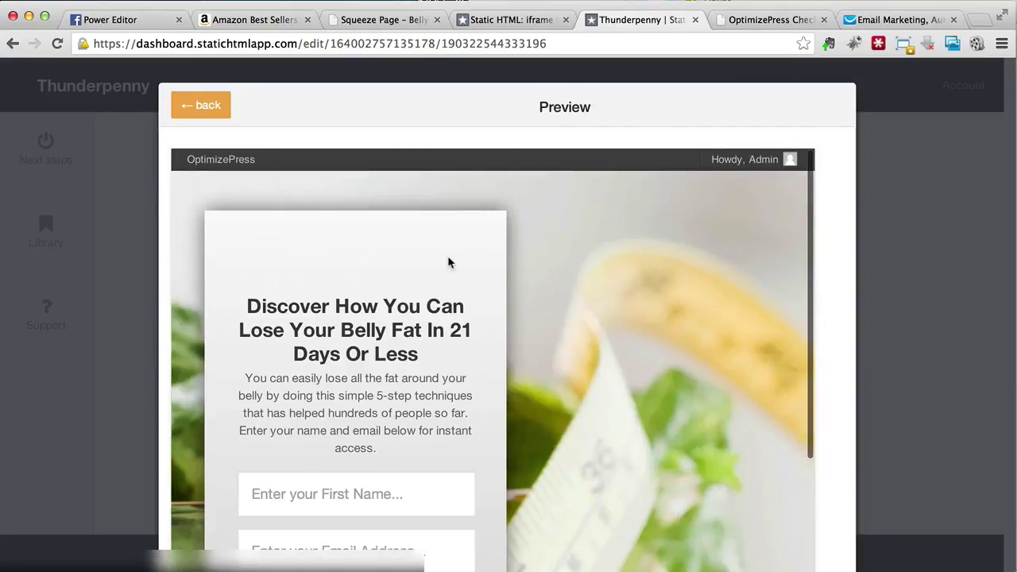
scroll(447, 262, down, 5)
scroll(448, 262, down, 5)
scroll(448, 262, up, 15)
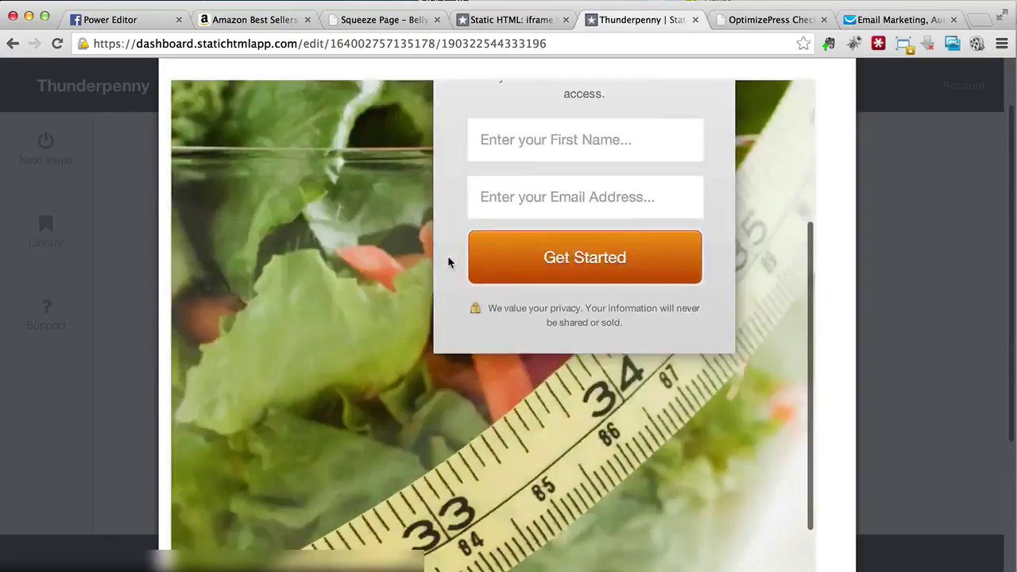
scroll(448, 262, left, 3)
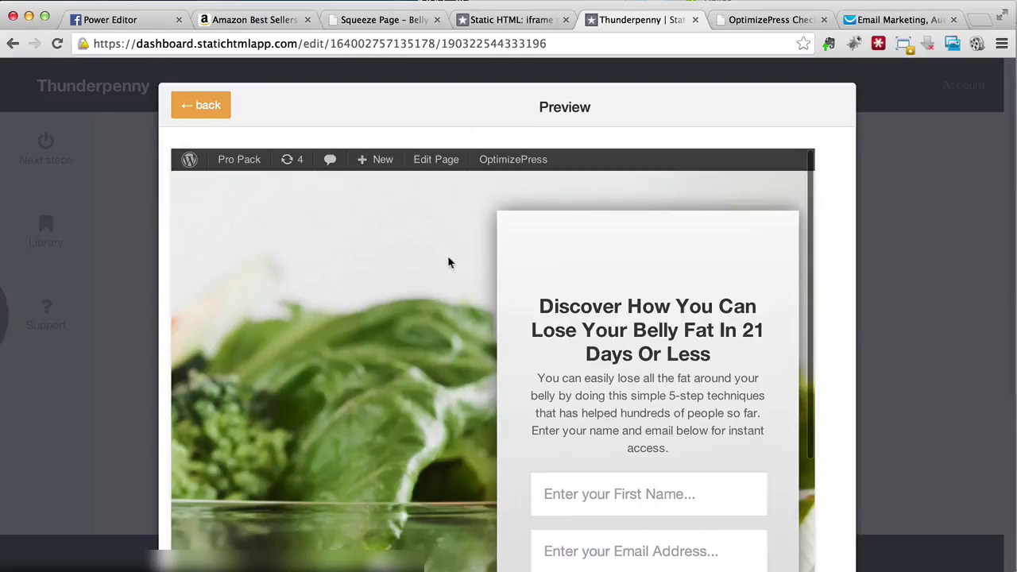
Step: Return to the editor, save and publish the Welcome tab, and view it on Facebook
click(200, 111)
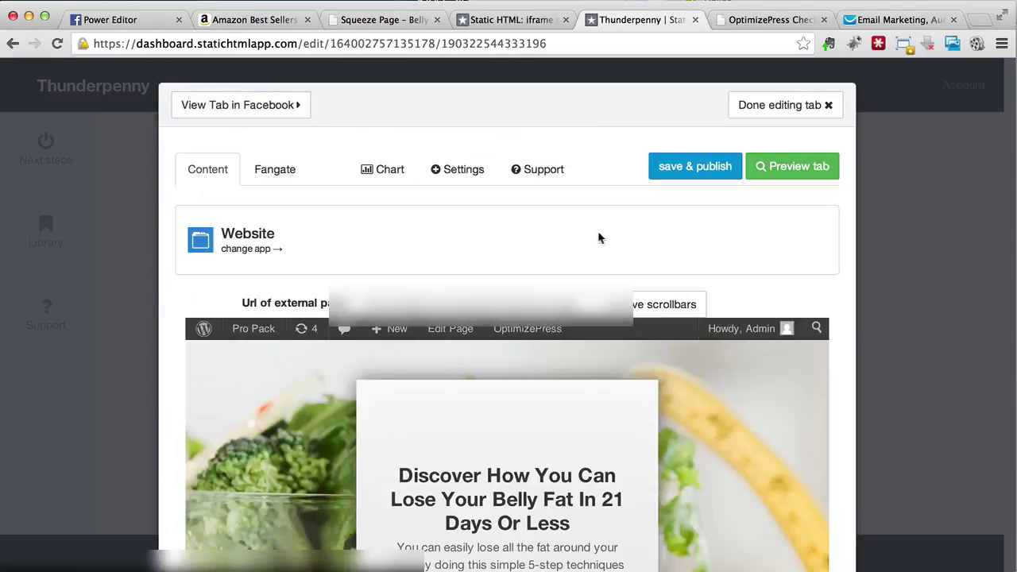
click(676, 177)
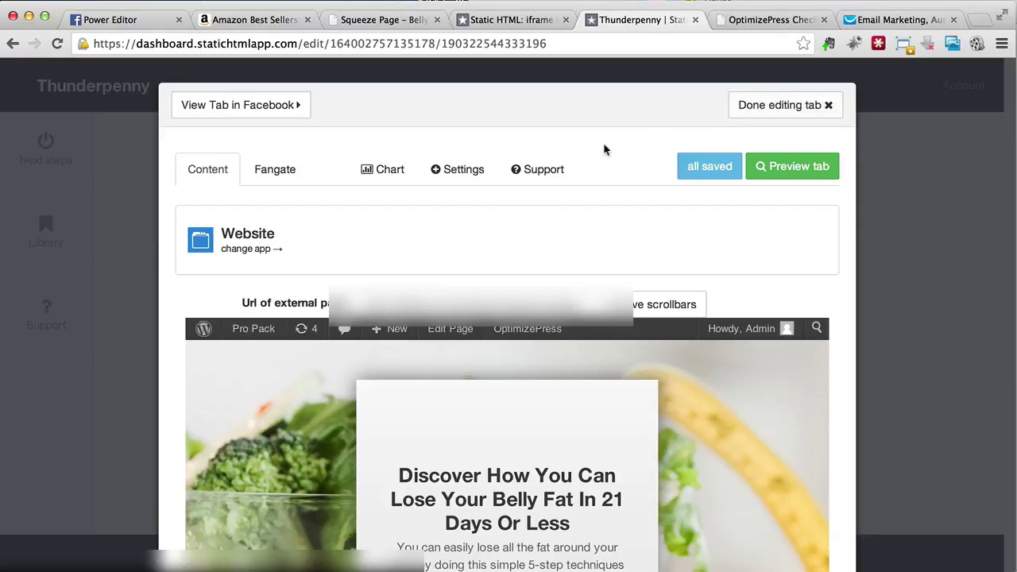
click(300, 111)
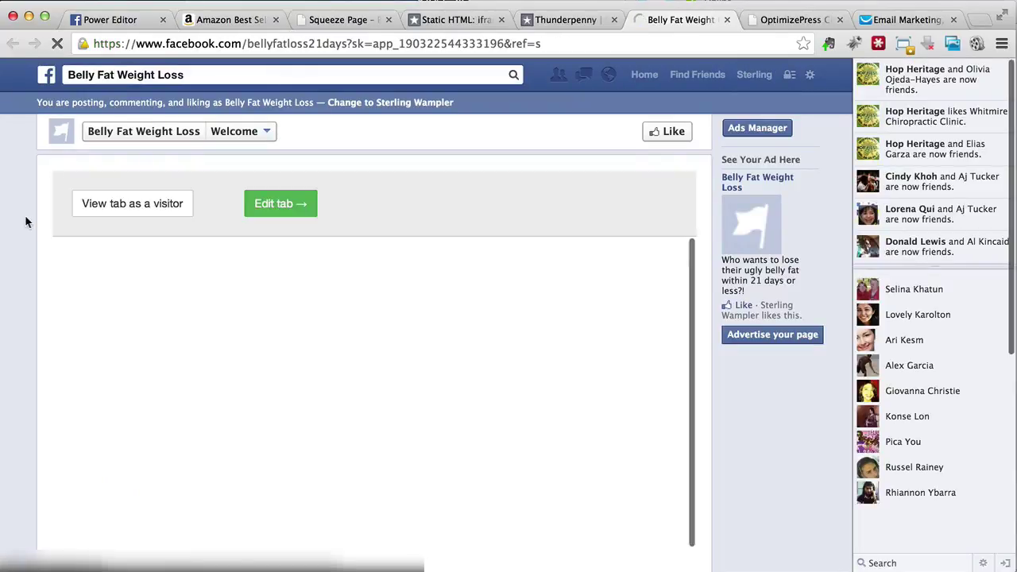
Step: Scroll through the squeeze page on Facebook's Welcome tab, then reopen the Thunderpenny tab editor
scroll(205, 293, down, 5)
scroll(205, 294, right, 5)
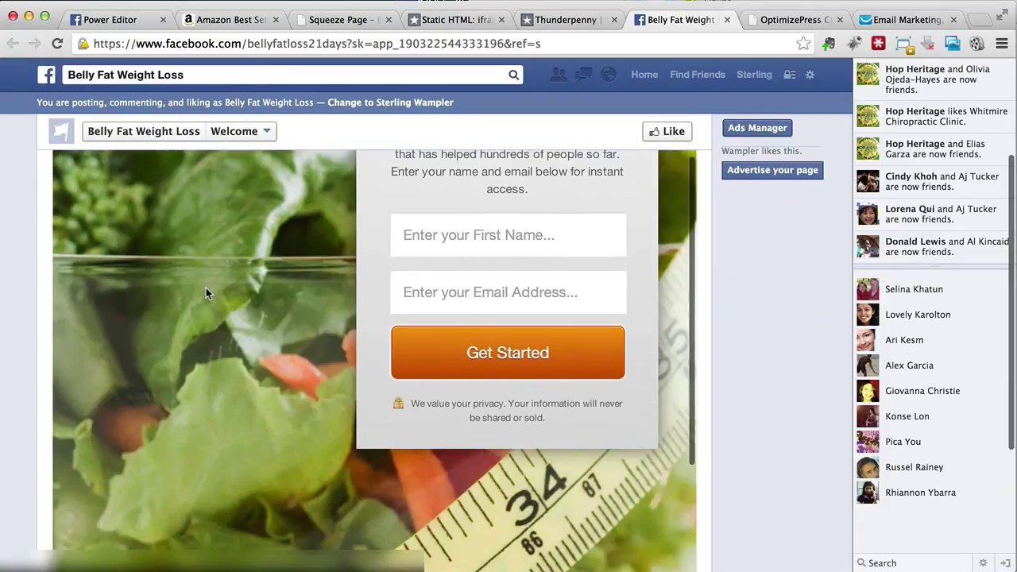
scroll(205, 294, down, 10)
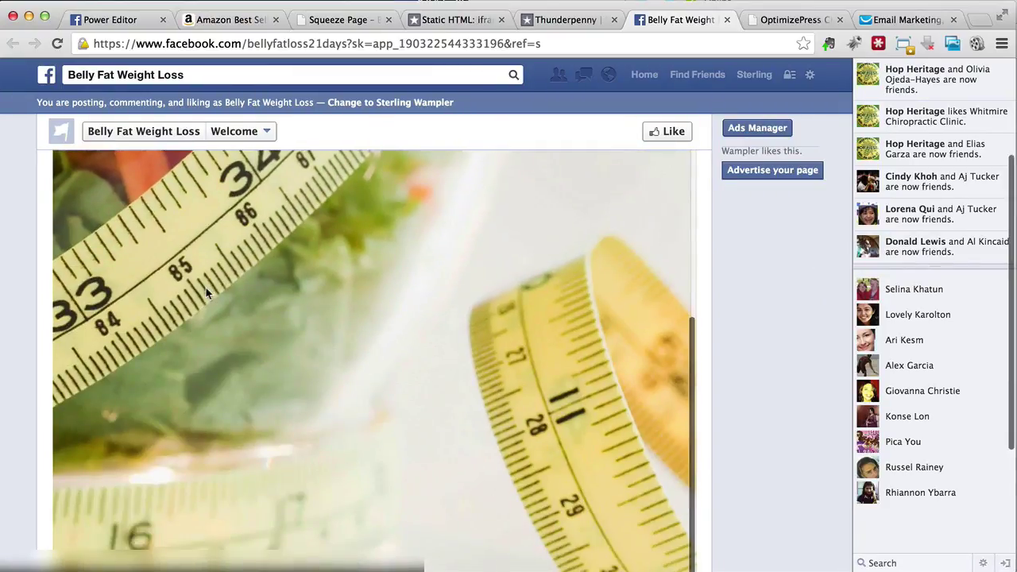
scroll(205, 294, up, 15)
scroll(205, 294, up, 2)
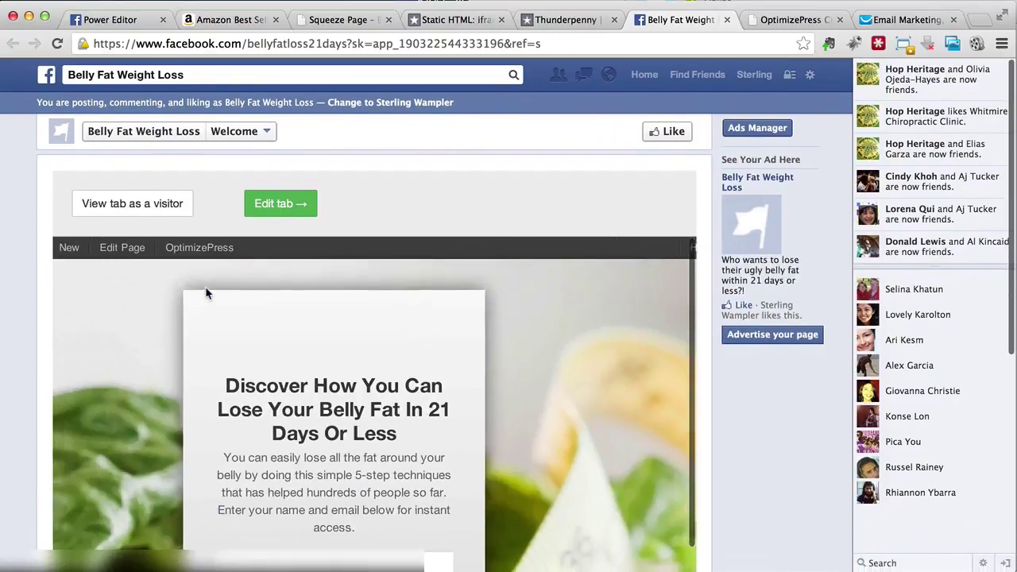
scroll(205, 290, left, 5)
click(300, 205)
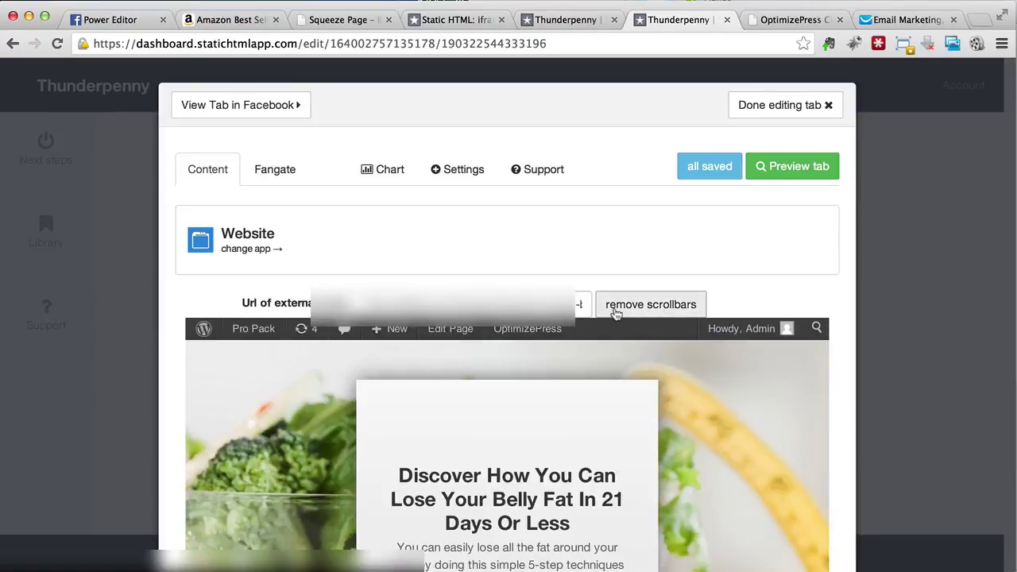
Step: Enable 'remove scrollbars' for the embedded squeeze page, check the preview, and save & publish
click(616, 308)
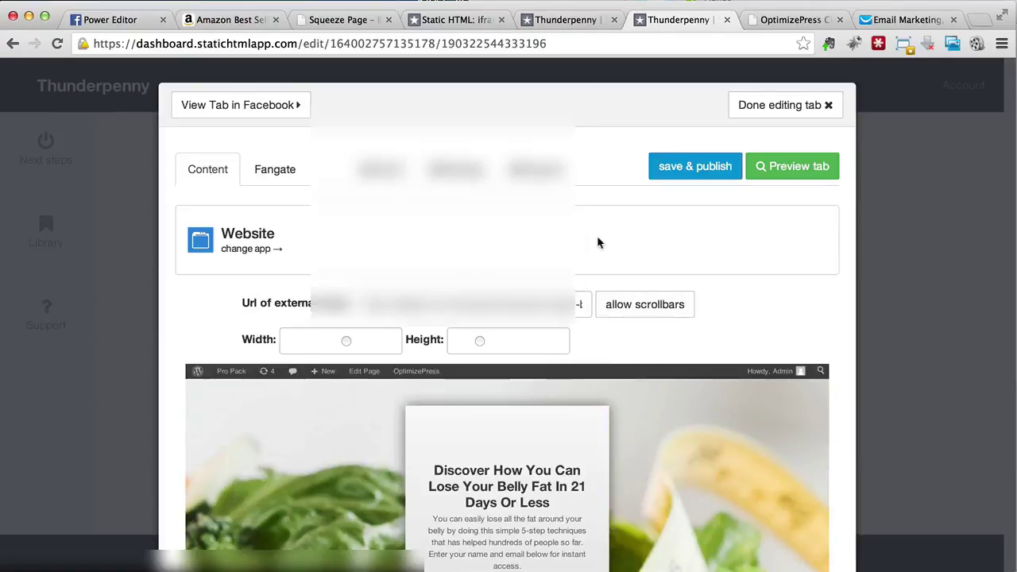
scroll(598, 242, down, 3)
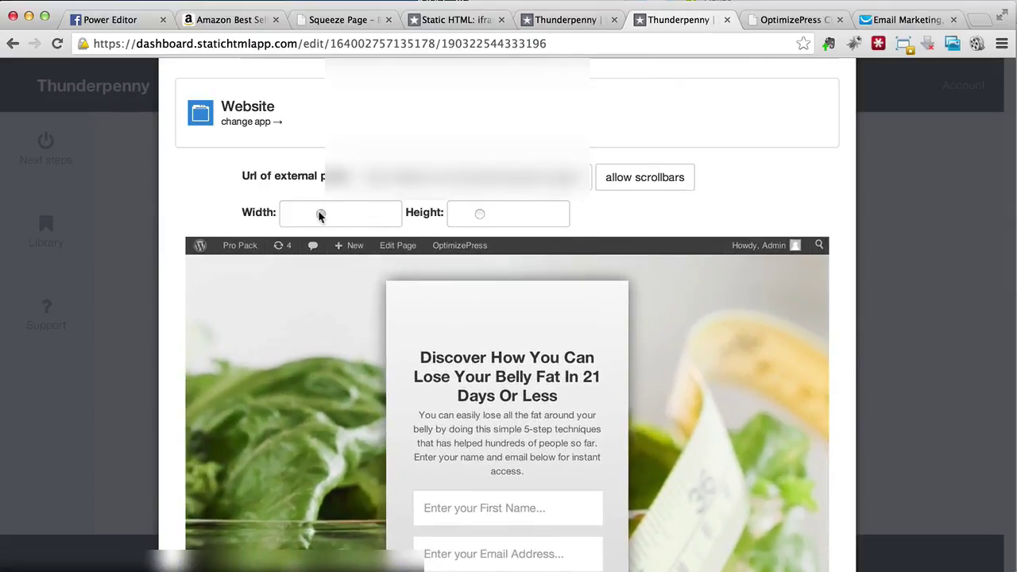
scroll(334, 316, down, 5)
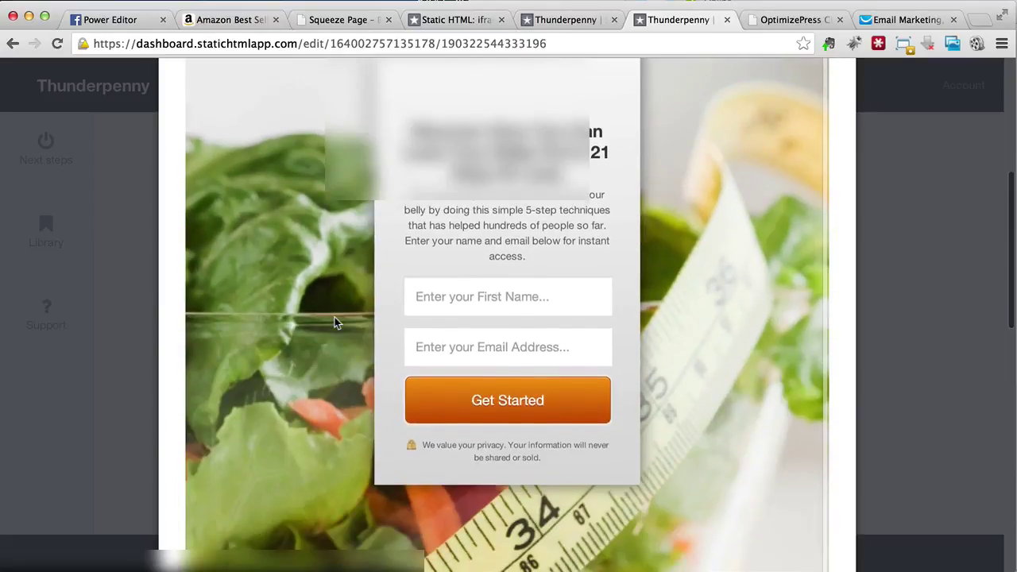
scroll(334, 317, up, 6)
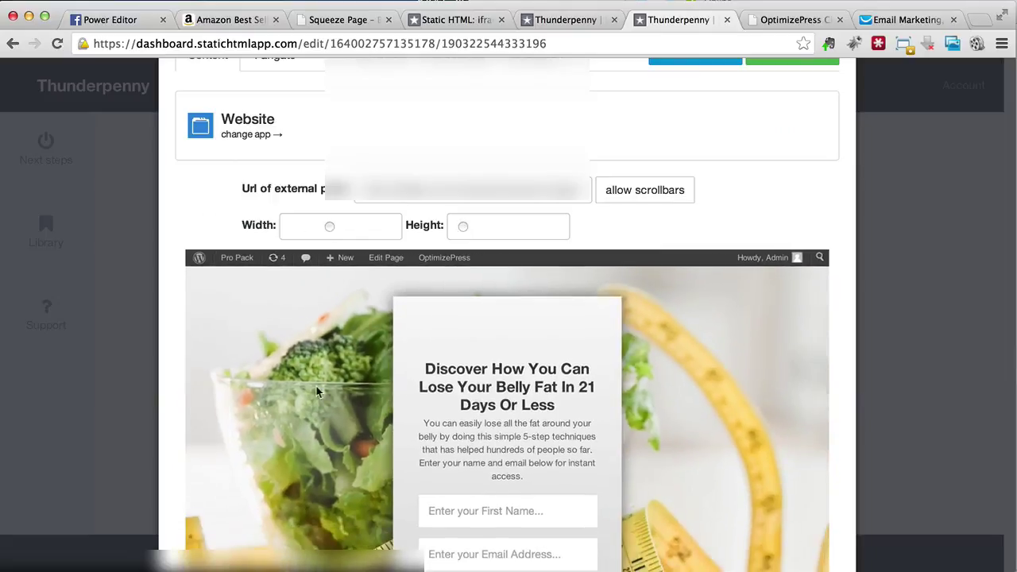
scroll(316, 386, down, 4)
scroll(316, 386, down, 2)
scroll(316, 386, up, 4)
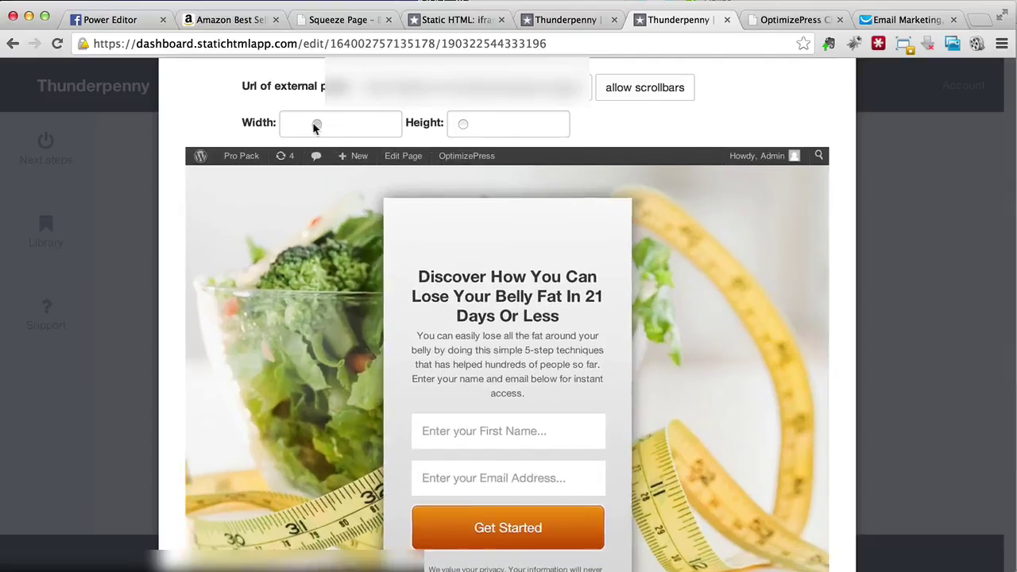
scroll(337, 334, down, 5)
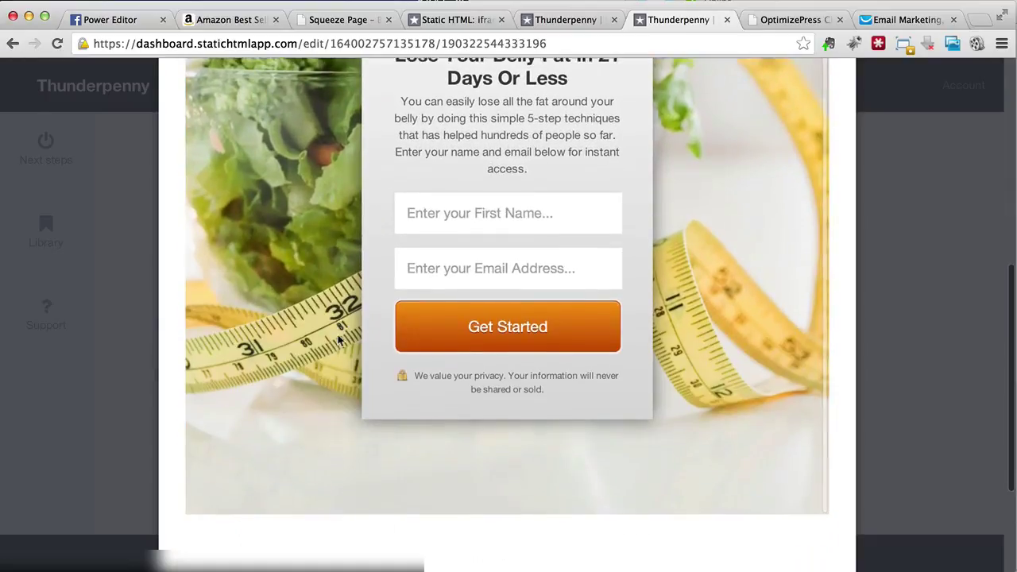
scroll(338, 334, up, 10)
click(707, 169)
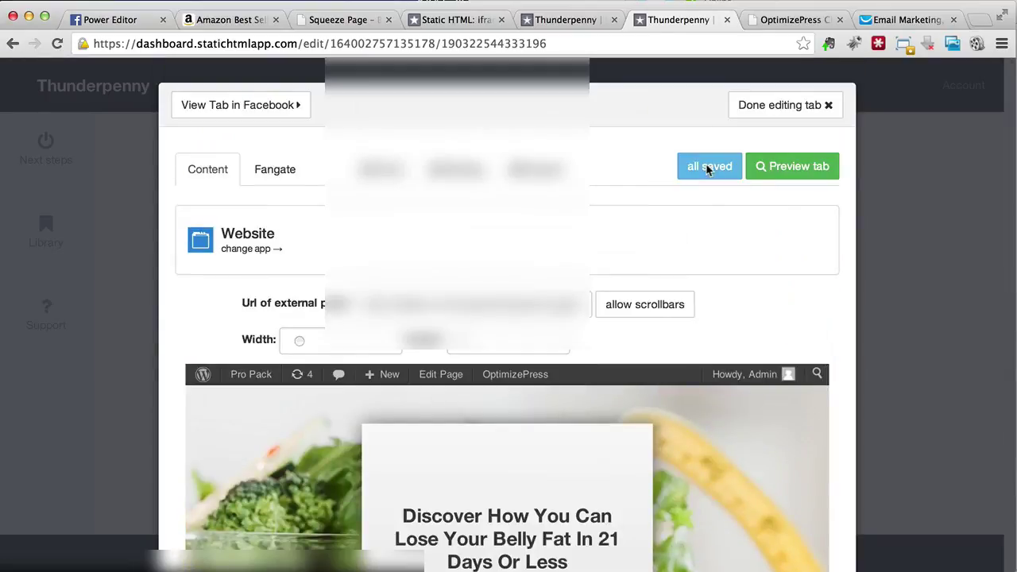
Step: View the updated Welcome tab on Facebook in visitor mode and scroll through it
click(267, 111)
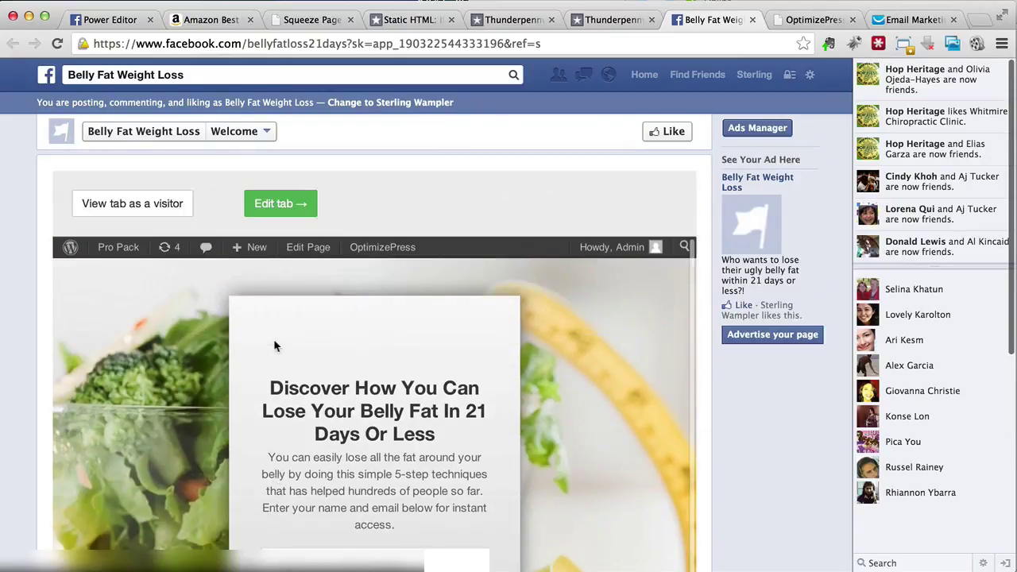
click(106, 204)
click(159, 366)
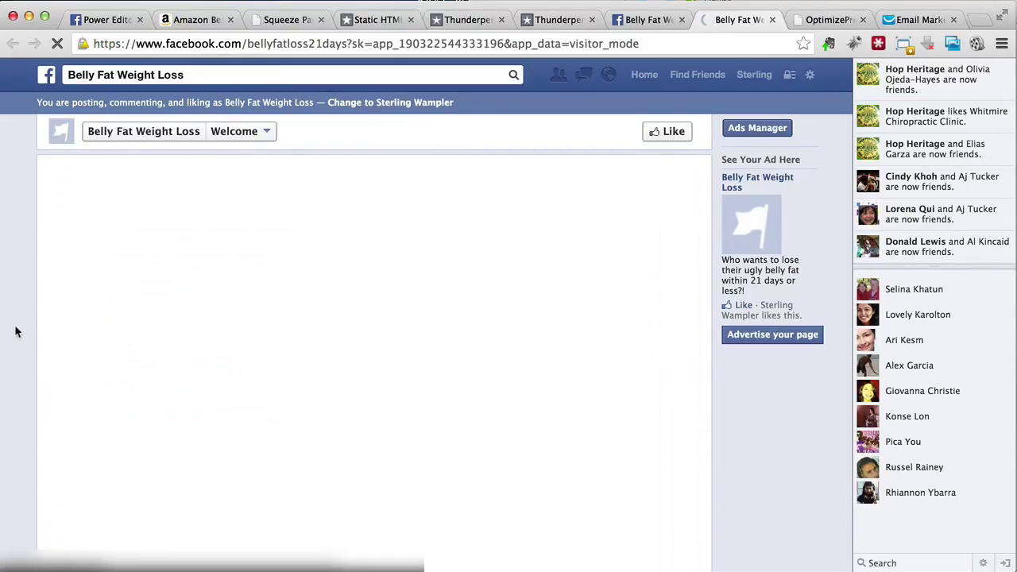
scroll(14, 331, down, 5)
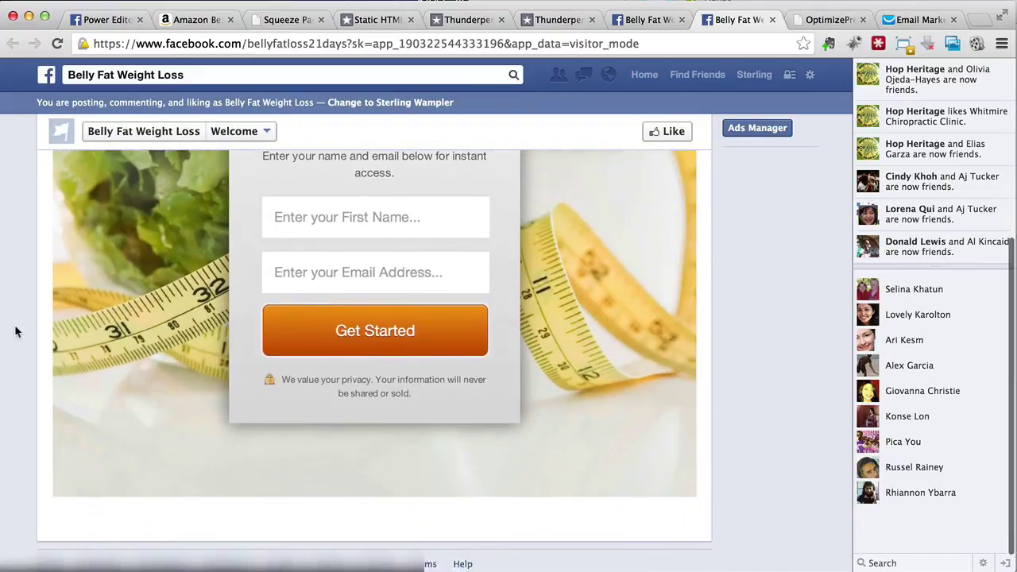
scroll(14, 331, down, 5)
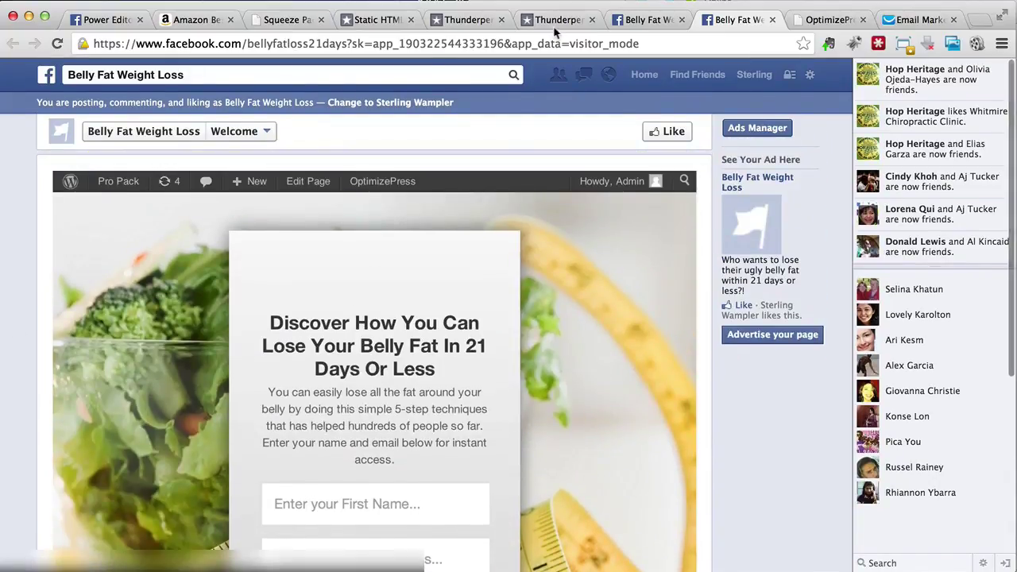
Step: Compare with the Thunderpenny editor, then return to Facebook and dismiss the visitor-mode instructions
click(553, 24)
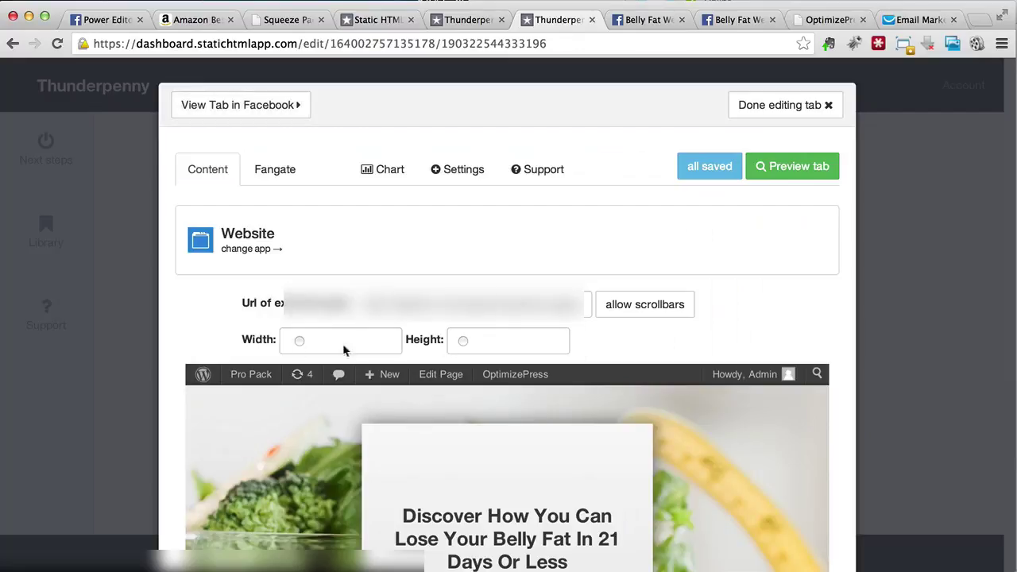
scroll(650, 353, down, 10)
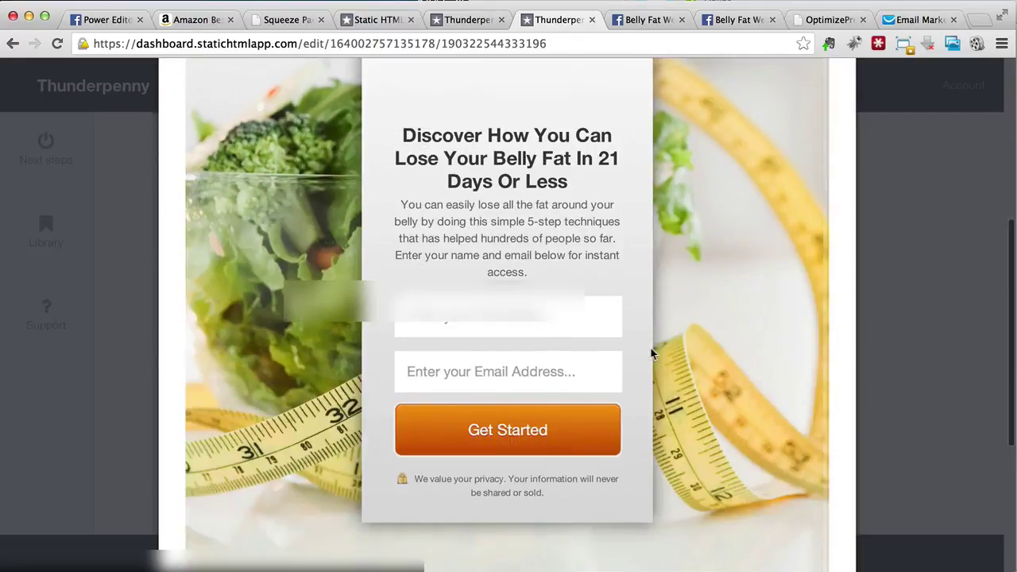
scroll(650, 354, up, 10)
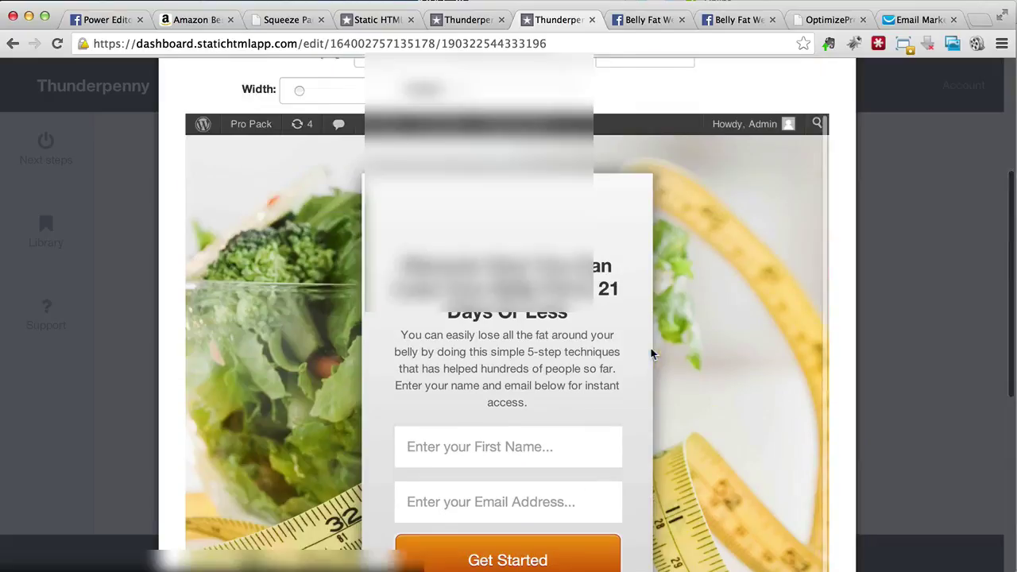
click(643, 20)
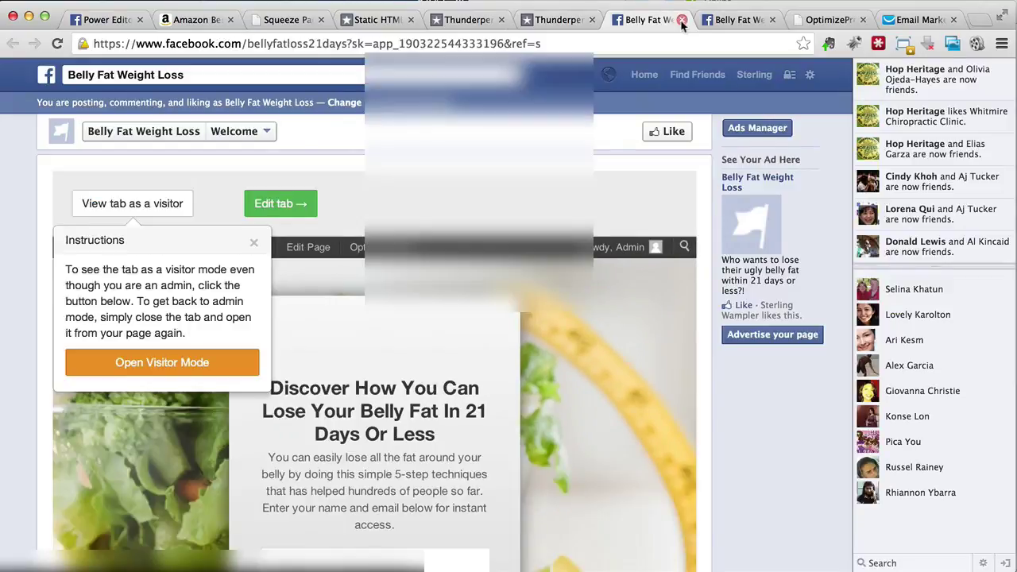
click(254, 243)
scroll(170, 356, down, 5)
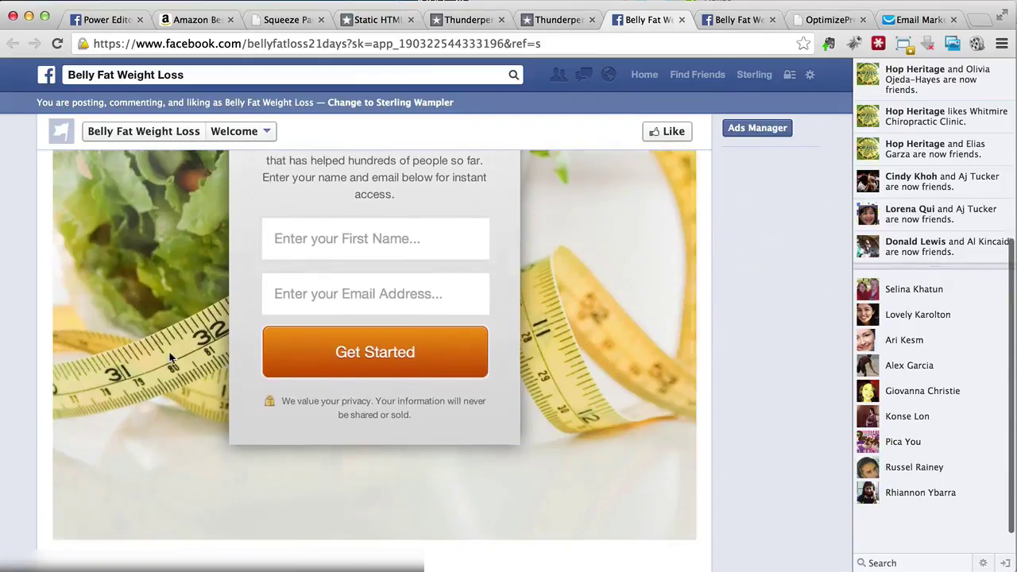
scroll(169, 357, up, 4)
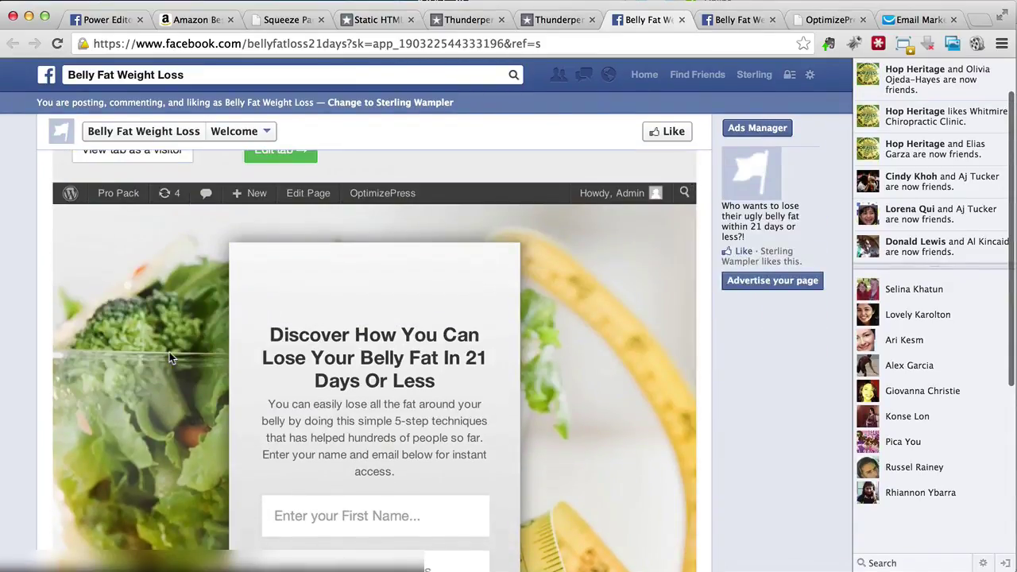
scroll(169, 352, up, 1)
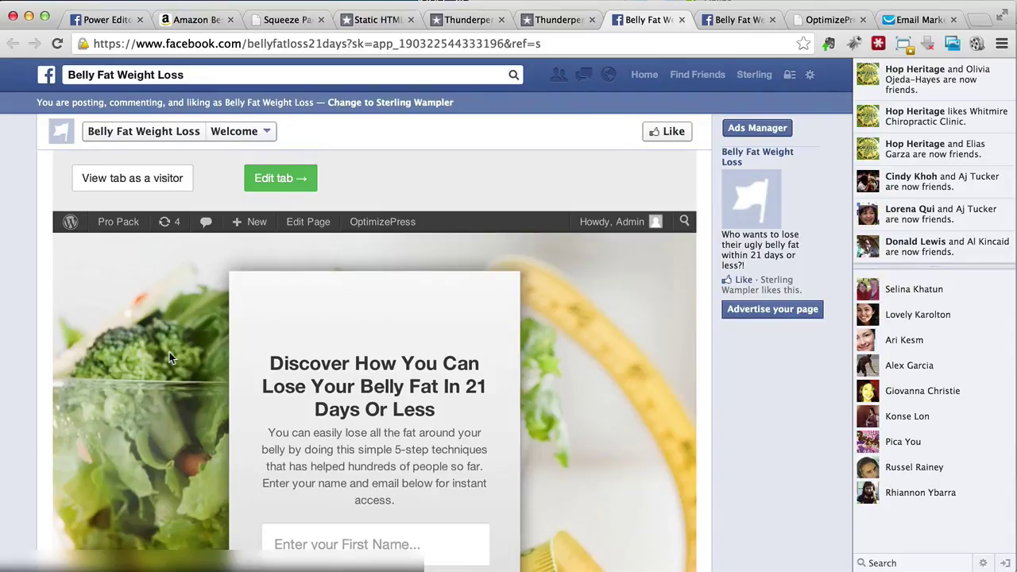
scroll(169, 352, up, 1)
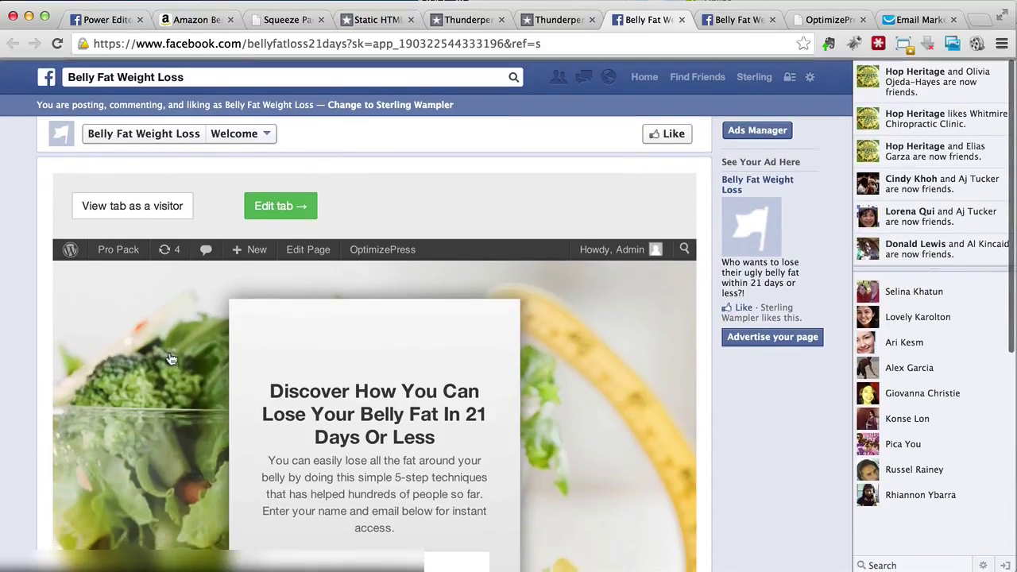
Step: Return to the Belly Fat Weight Loss page home and close the five leftover browser tabs
click(237, 133)
click(167, 131)
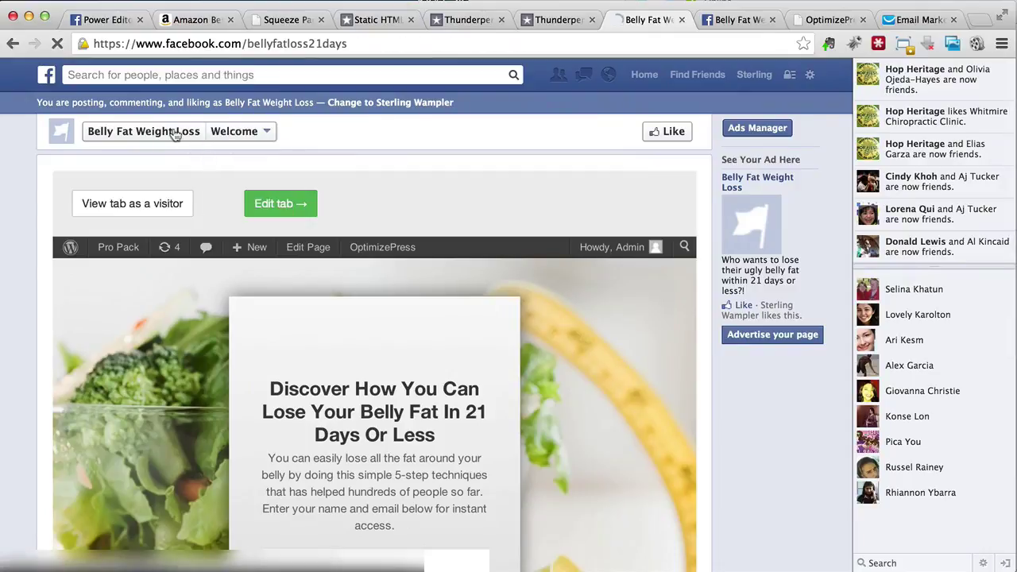
click(411, 21)
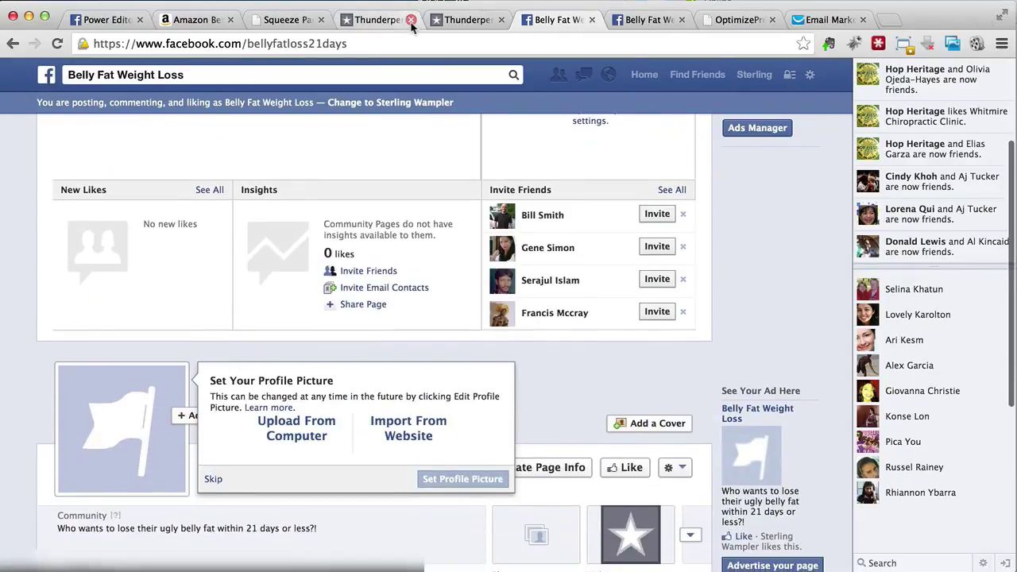
click(410, 22)
click(411, 21)
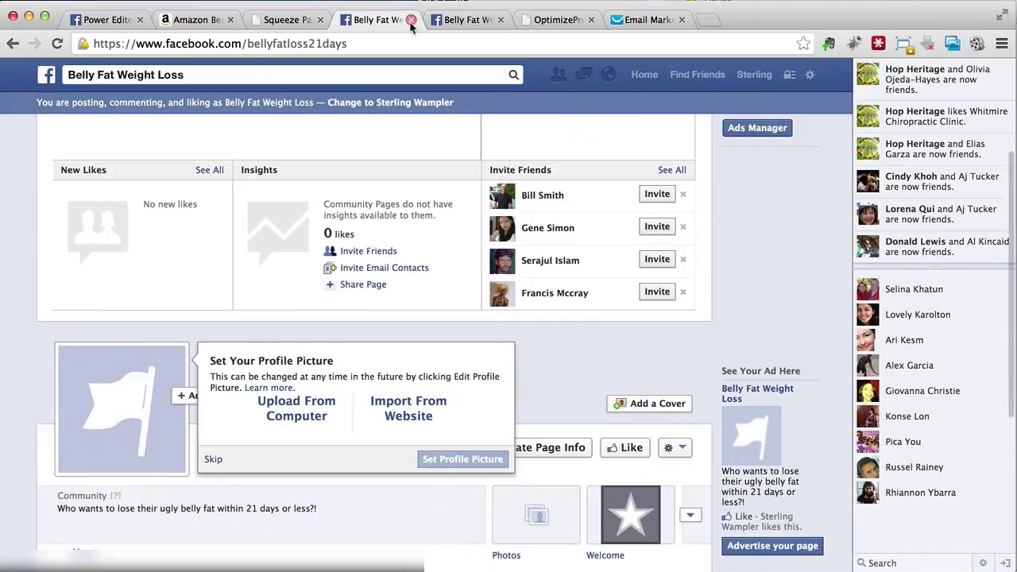
click(500, 20)
click(500, 20)
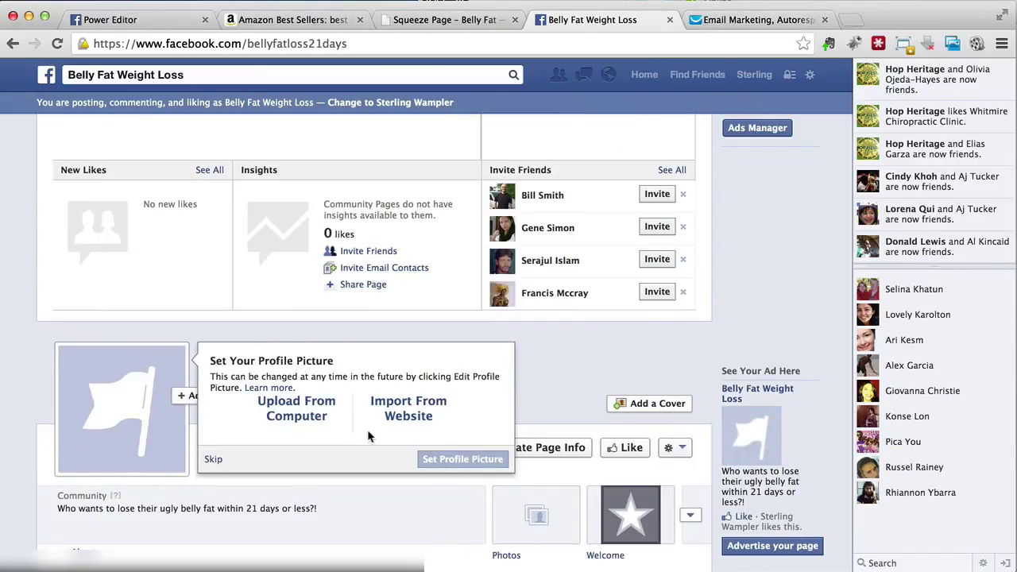
scroll(553, 430, down, 3)
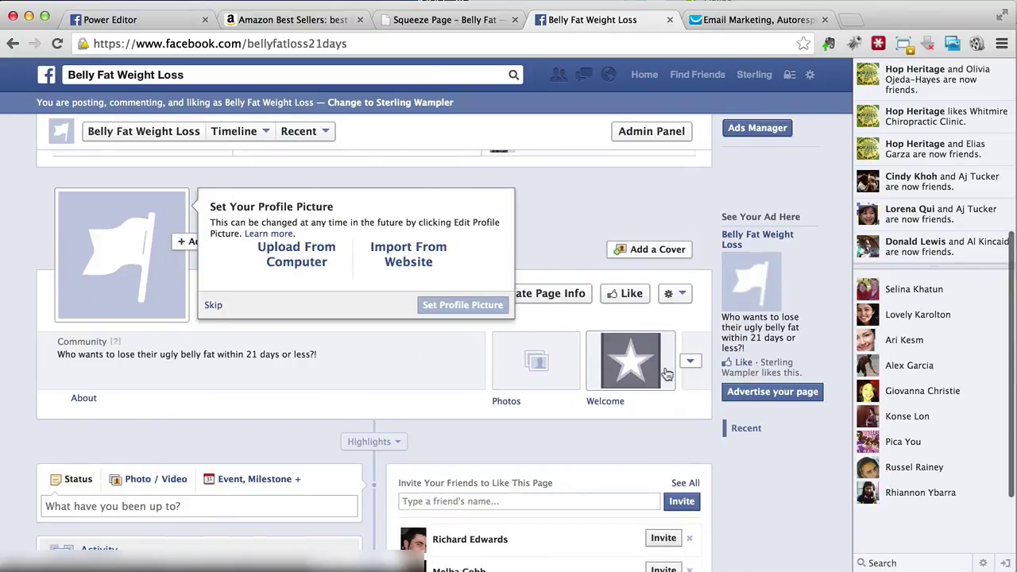
Step: Expand the page tabs, open the Welcome app tab, and launch its Thunderpenny editor
click(677, 294)
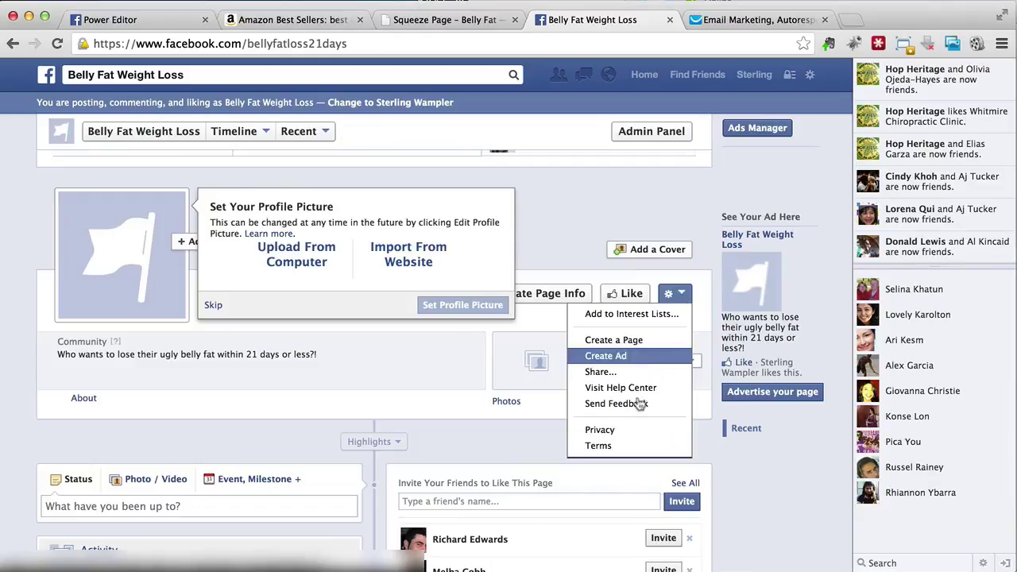
click(513, 464)
click(693, 362)
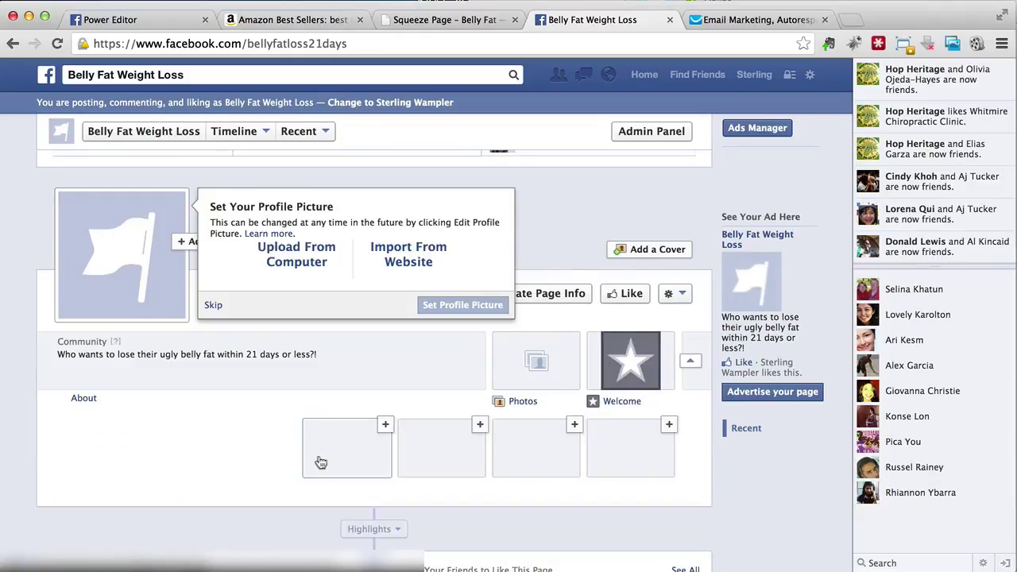
click(669, 337)
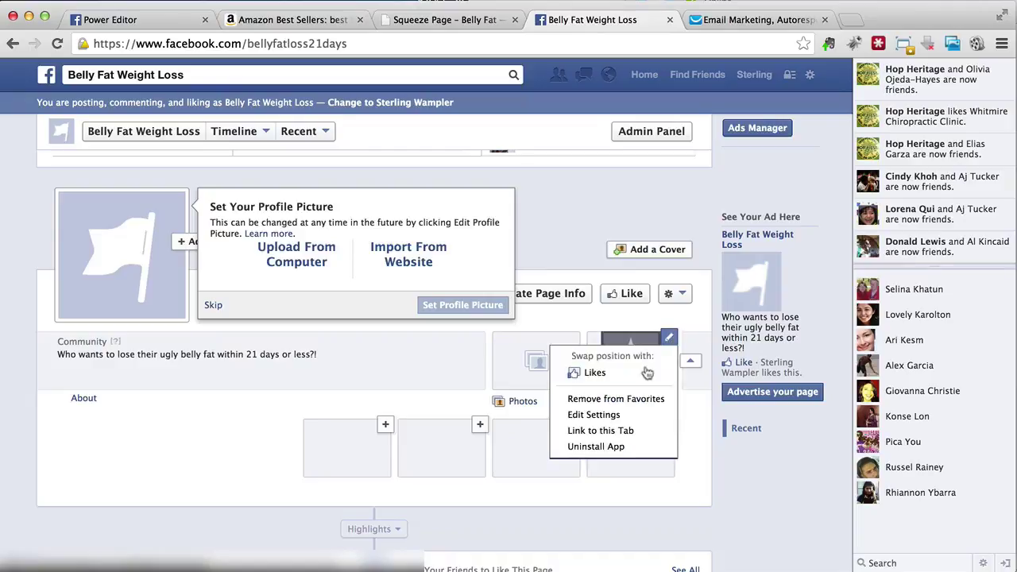
click(640, 430)
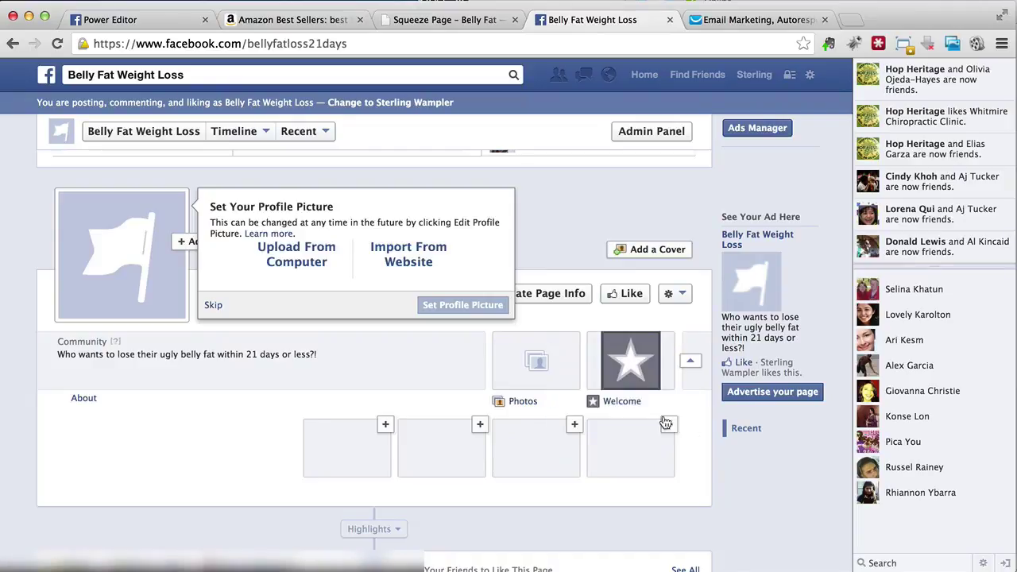
click(622, 403)
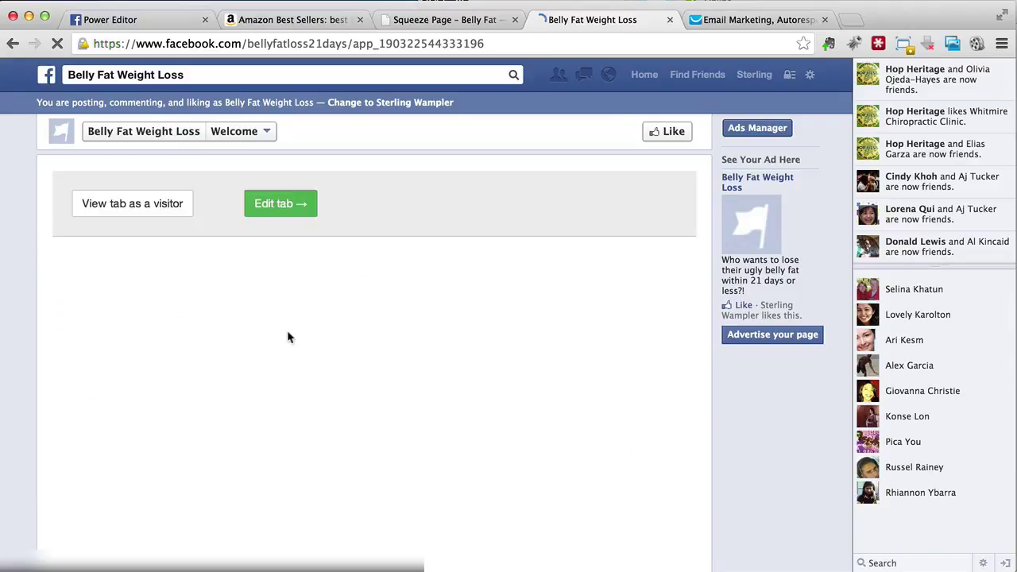
scroll(289, 339, down, 5)
scroll(290, 339, up, 5)
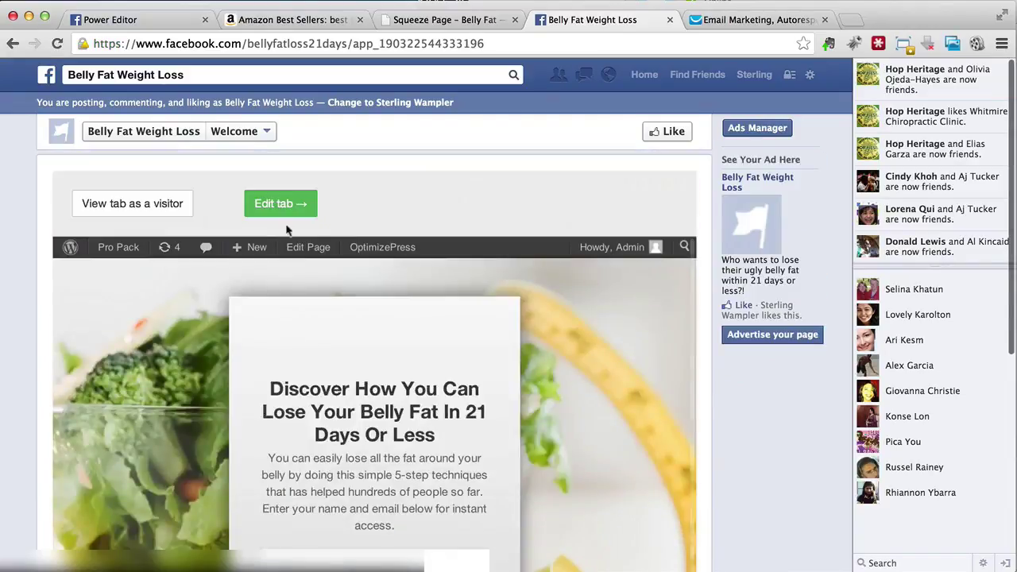
click(283, 204)
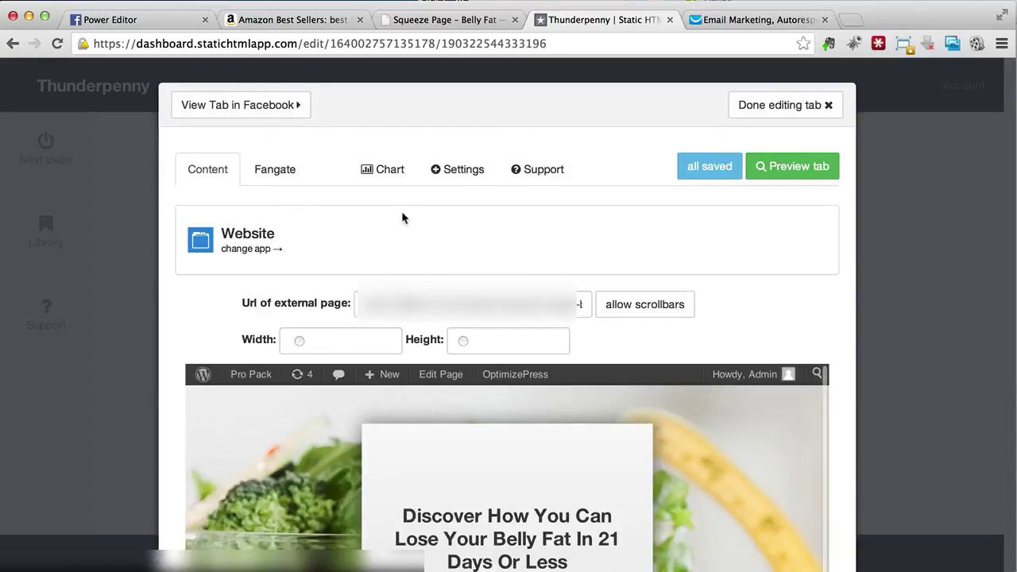
Step: Log in with Facebook from Settings, granting email and Pages access, and rename the tab 'Lose Belly Fat'
click(459, 179)
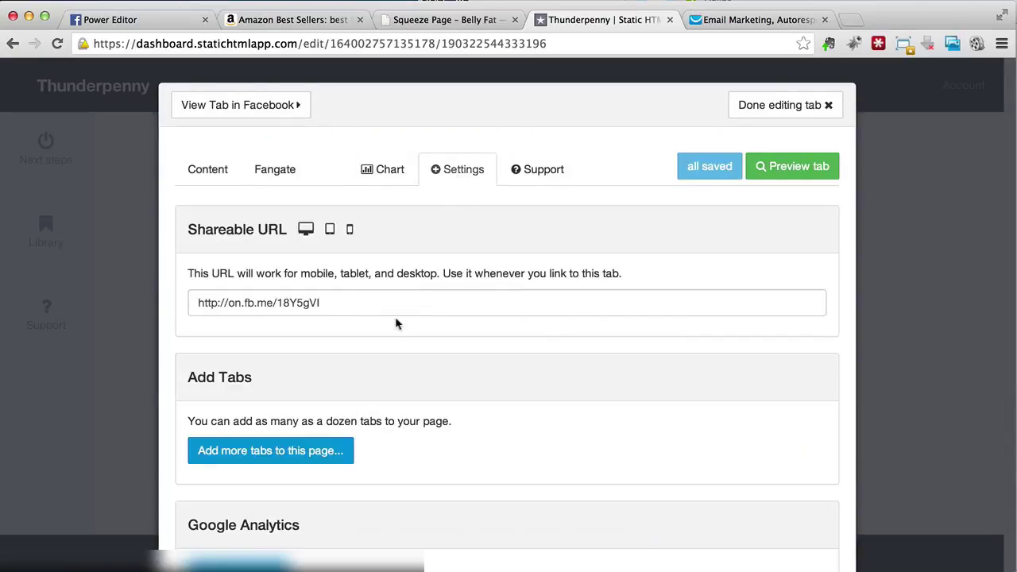
scroll(476, 271, down, 5)
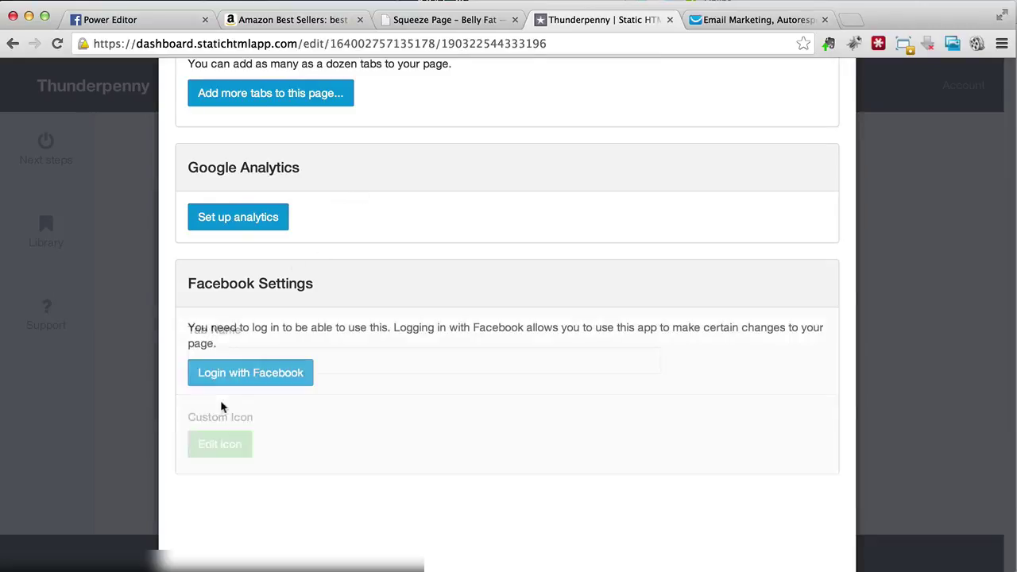
click(225, 383)
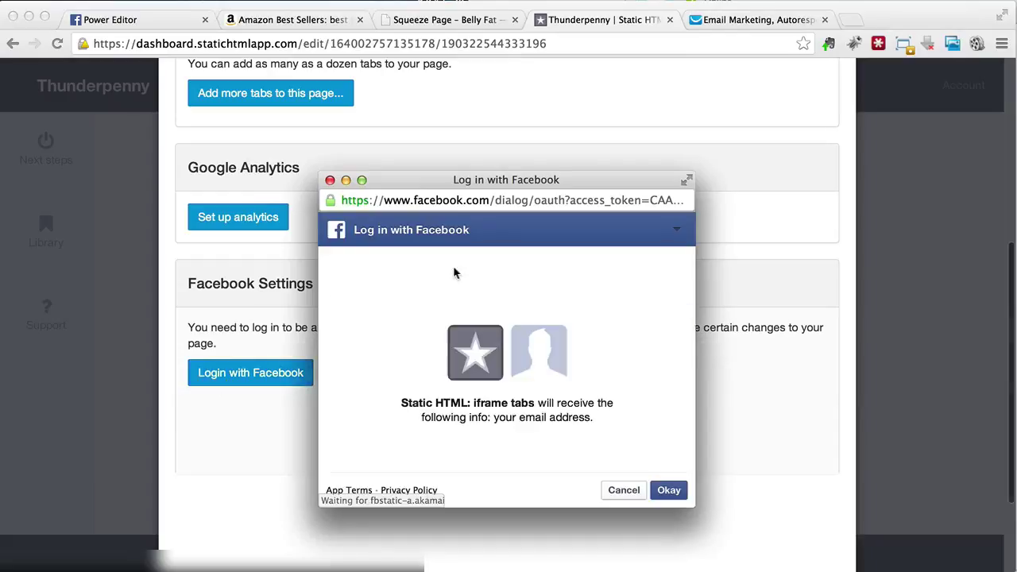
click(671, 492)
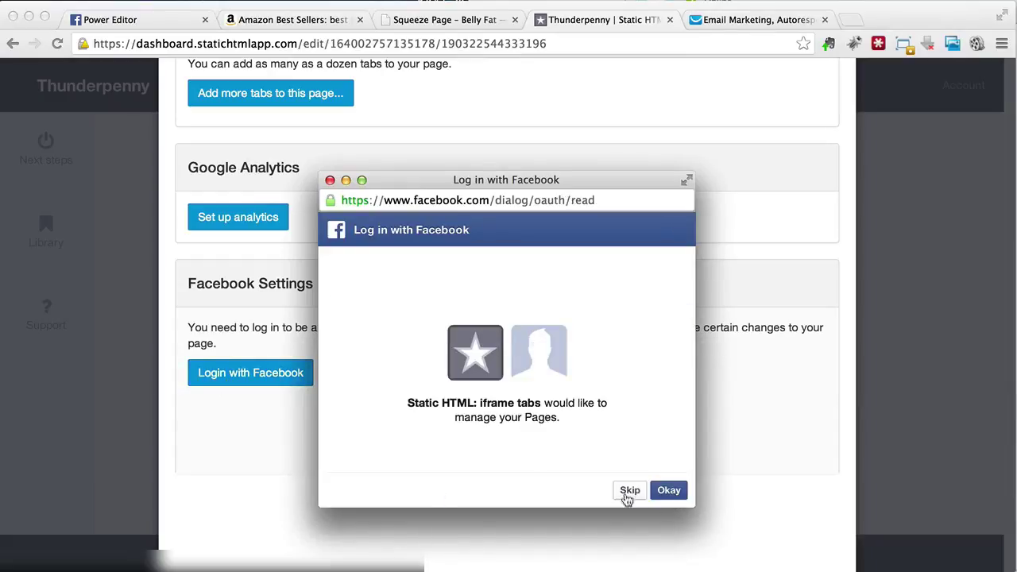
click(669, 491)
double_click(385, 357)
text(B)
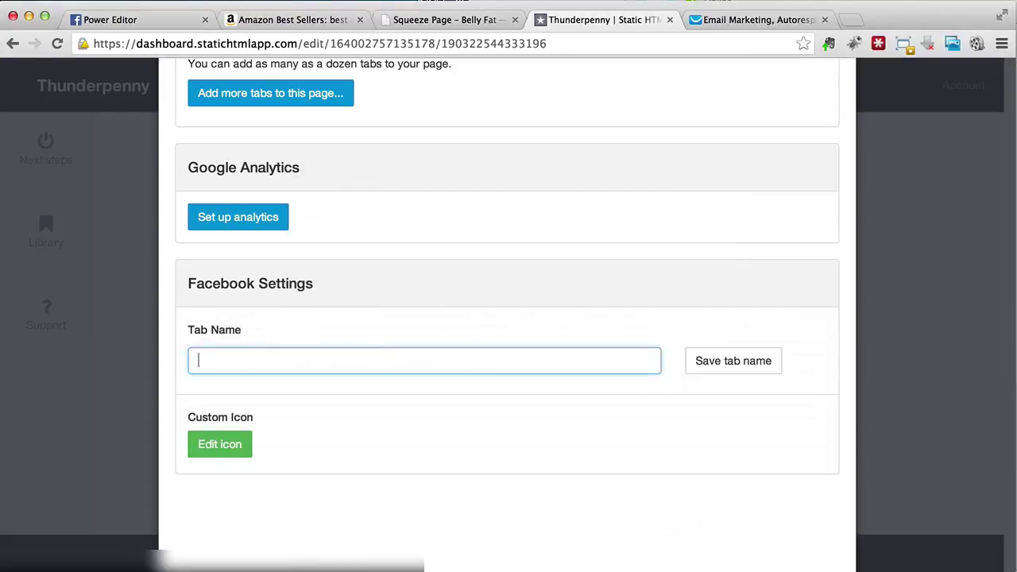
text(ose Belly Fat)
Step: Save the tab name 'Lose Belly Fat' and open the Step 1 Facebook Developer tool link in a new tab
click(749, 361)
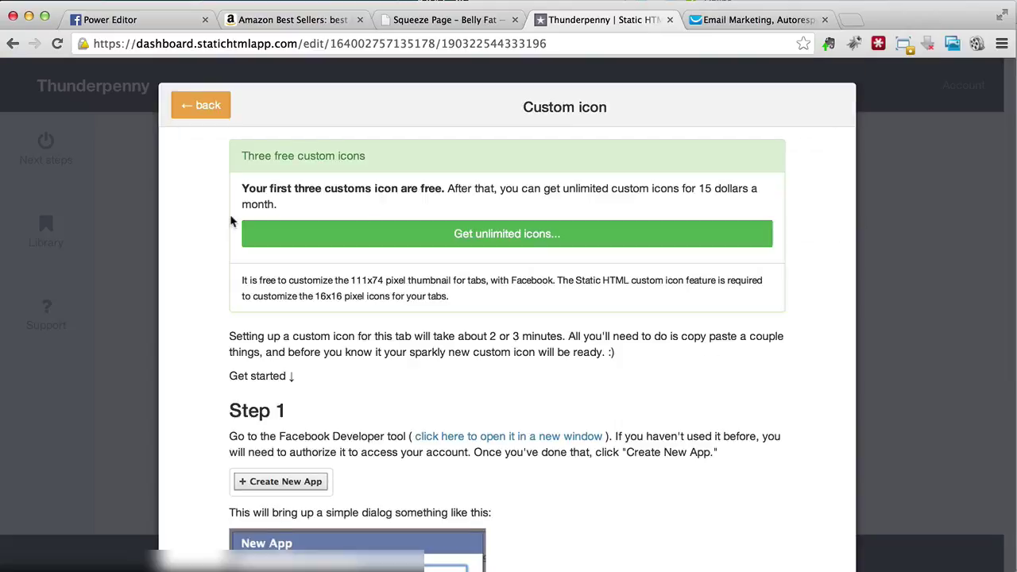
scroll(171, 246, down, 5)
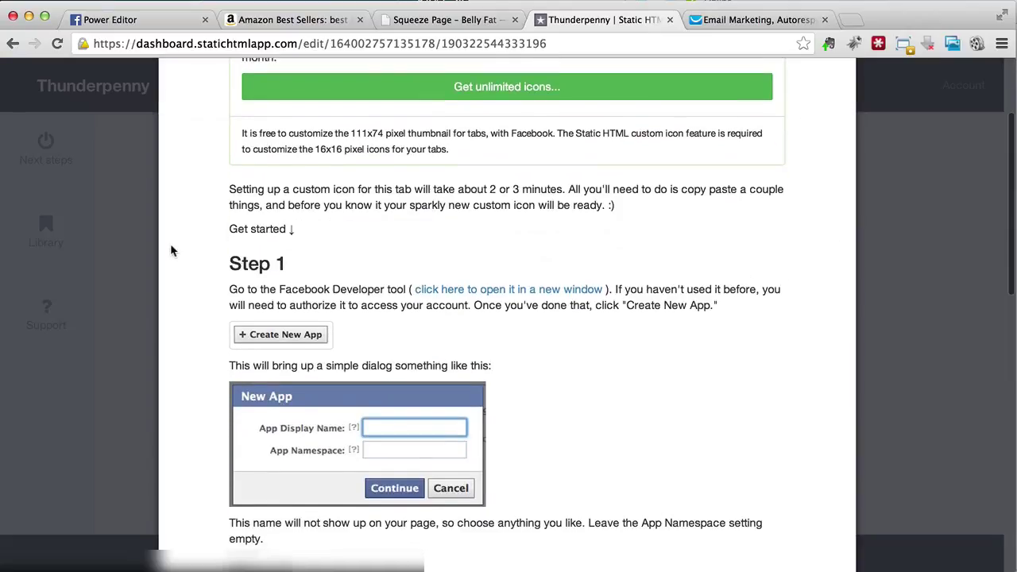
scroll(170, 251, down, 2)
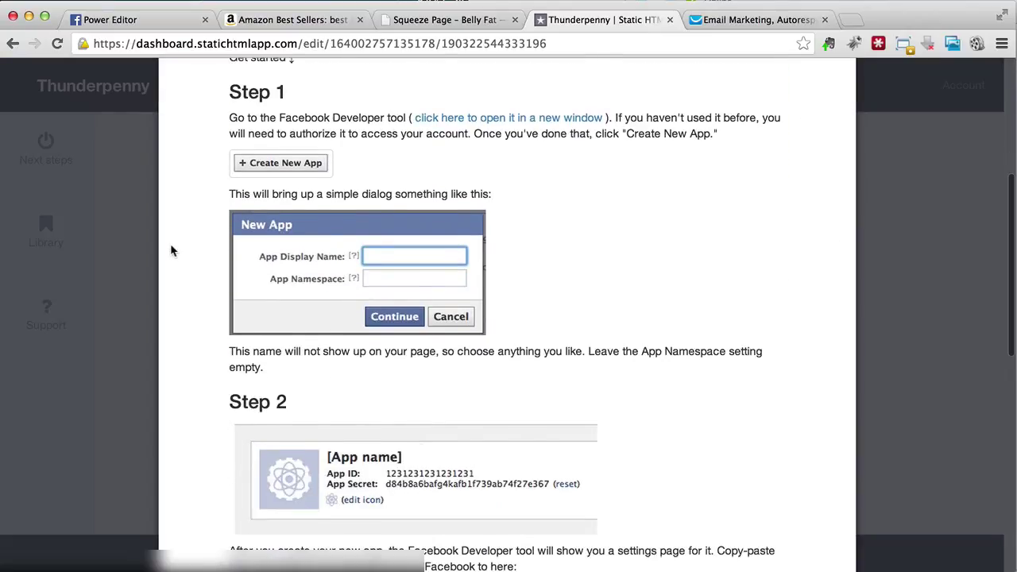
right_click(479, 117)
click(484, 124)
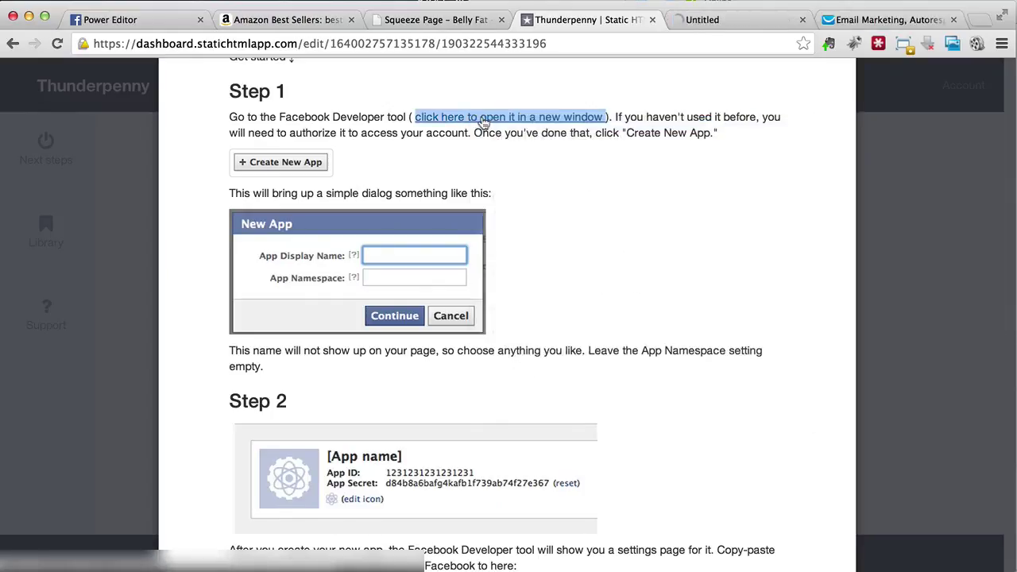
Step: Start developer registration, re-enter the account password, and accept the platform and privacy policies
click(733, 22)
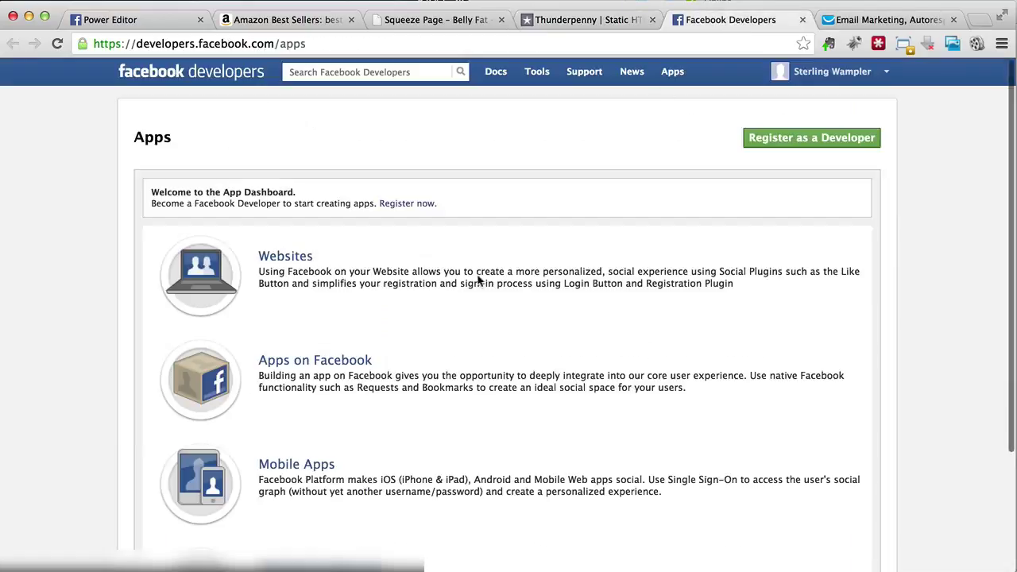
click(754, 146)
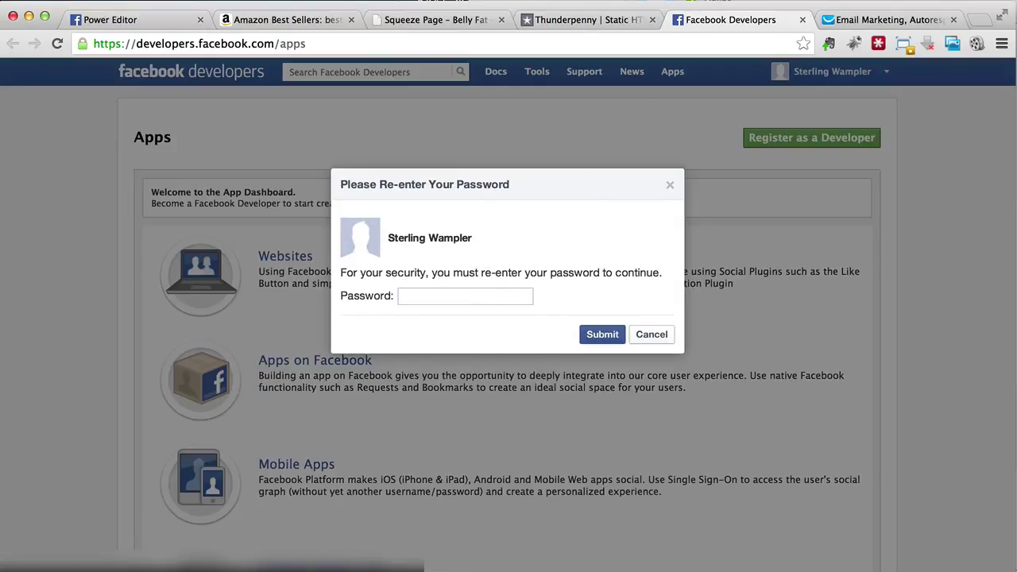
click(475, 294)
click(607, 335)
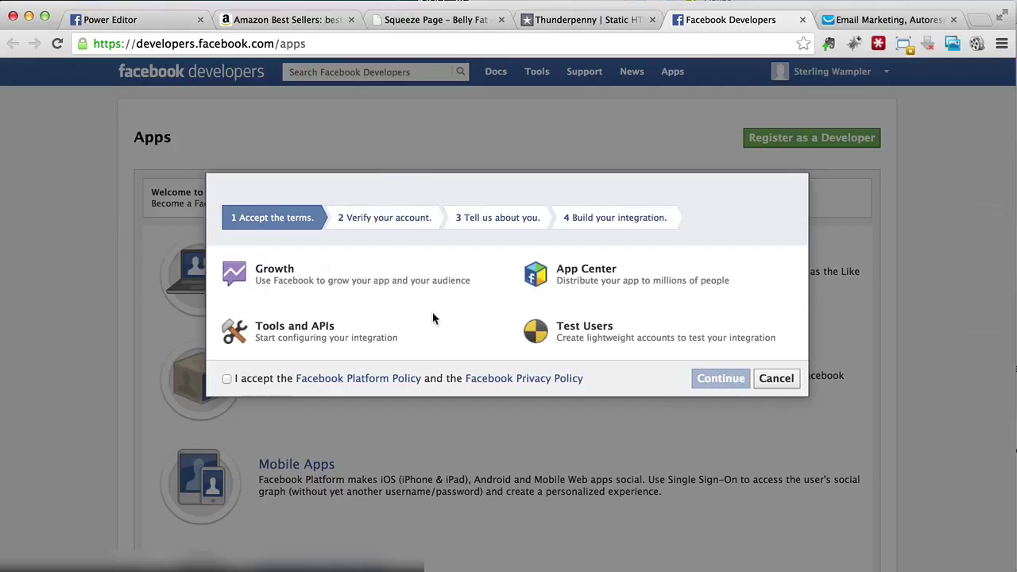
click(227, 379)
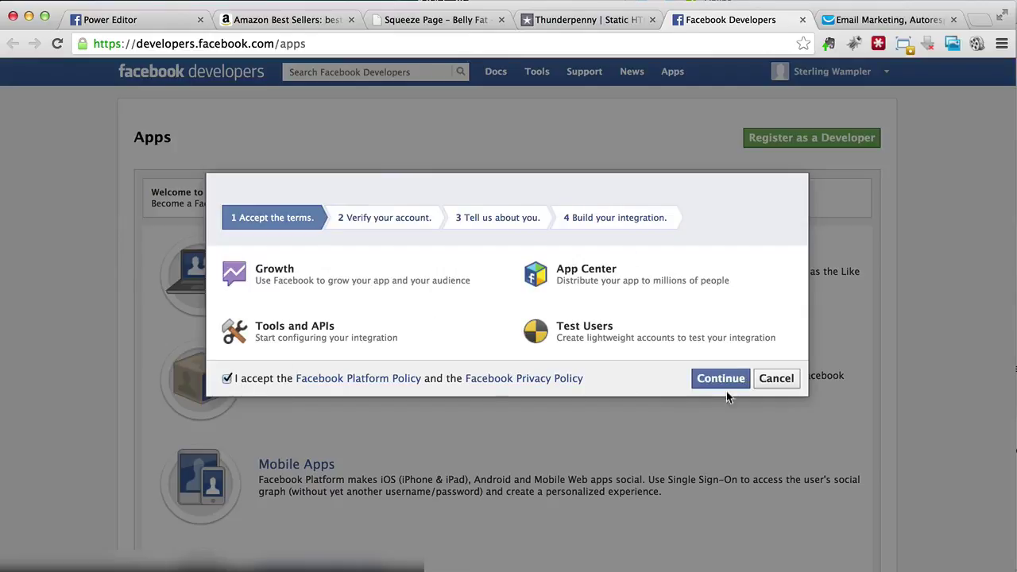
click(723, 379)
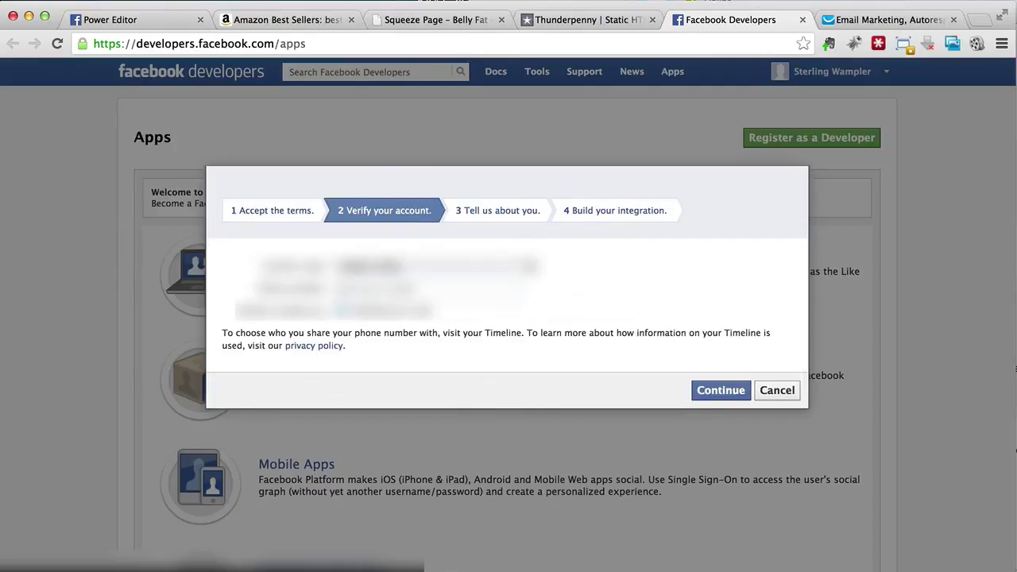
Step: Verify the phone number with the texted code, share it with Only Me, skip the profile, and finish
click(501, 287)
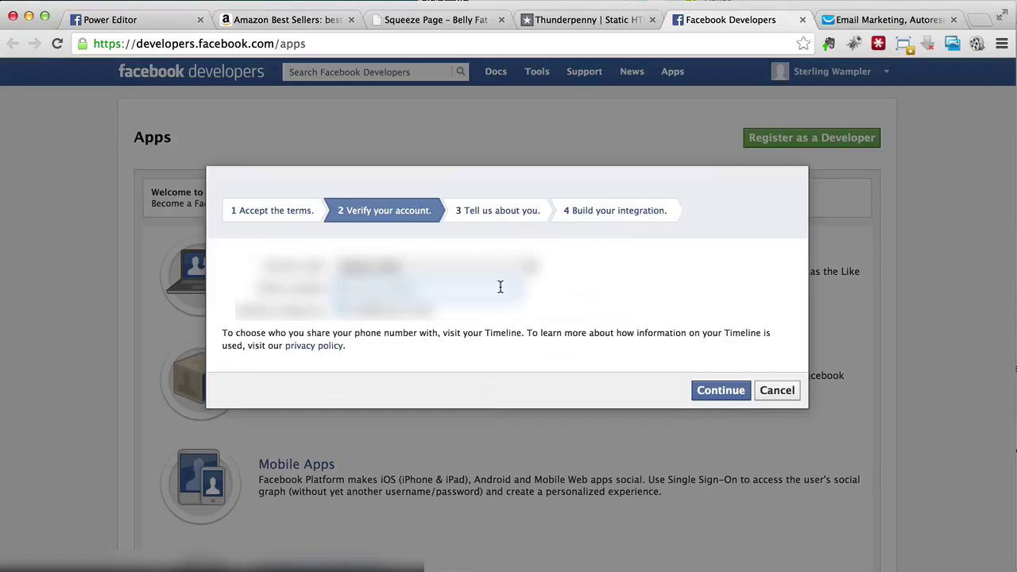
click(729, 392)
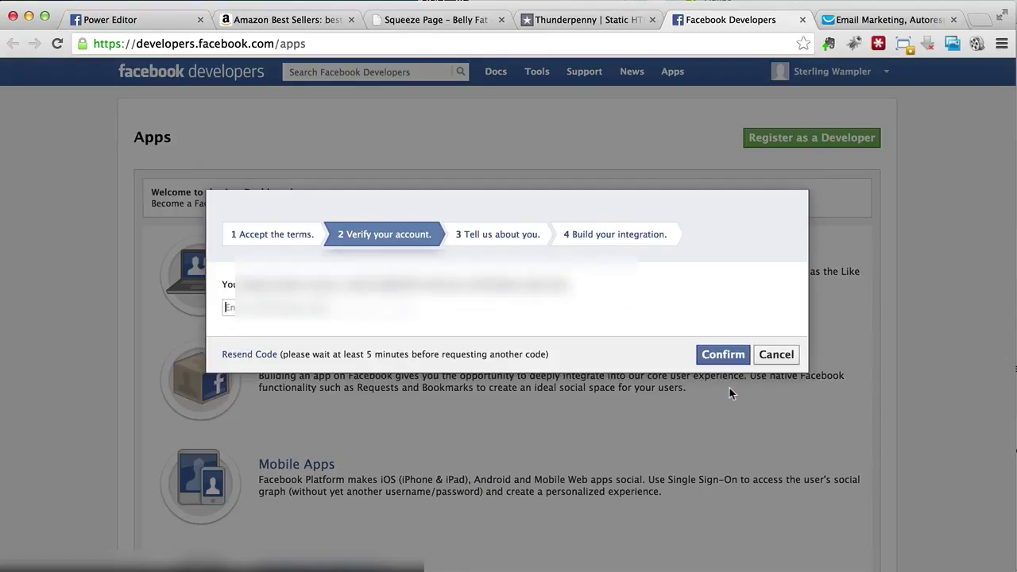
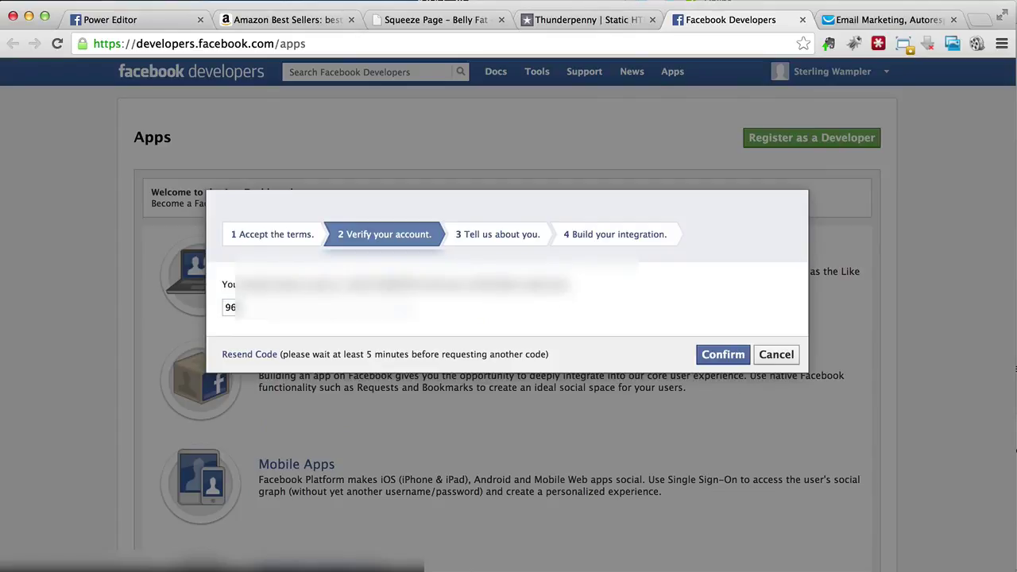
click(722, 357)
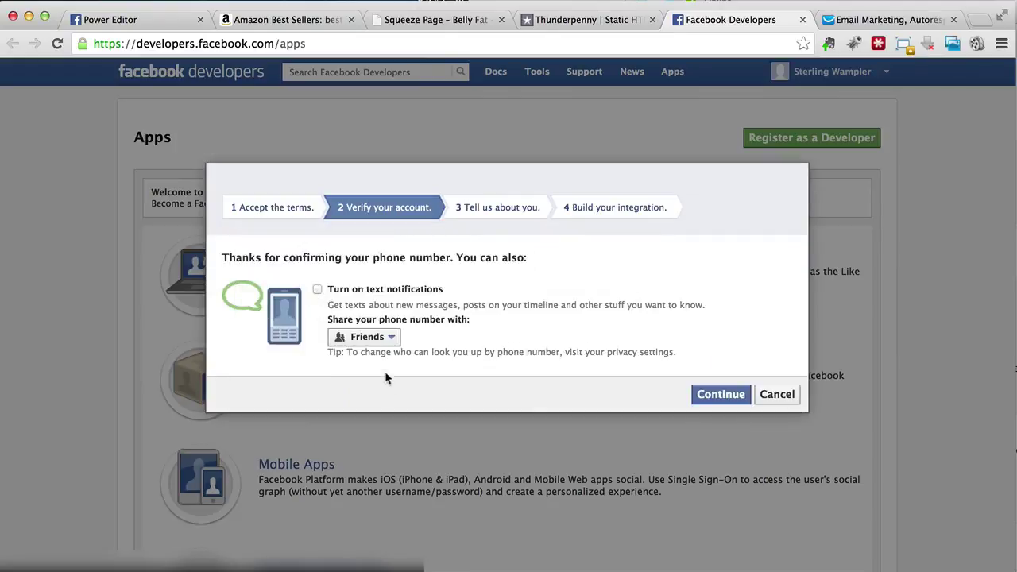
click(376, 342)
click(375, 390)
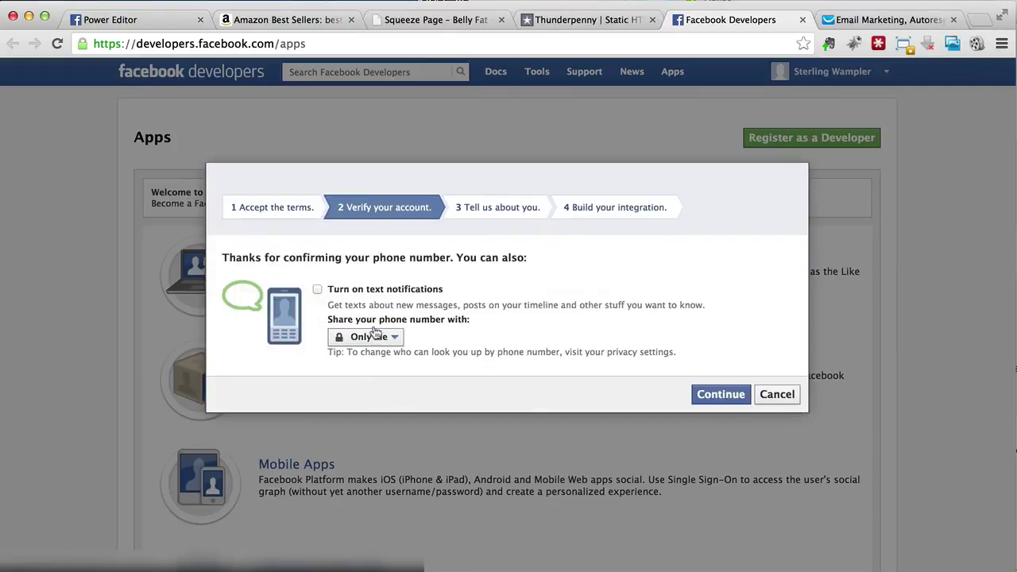
click(714, 395)
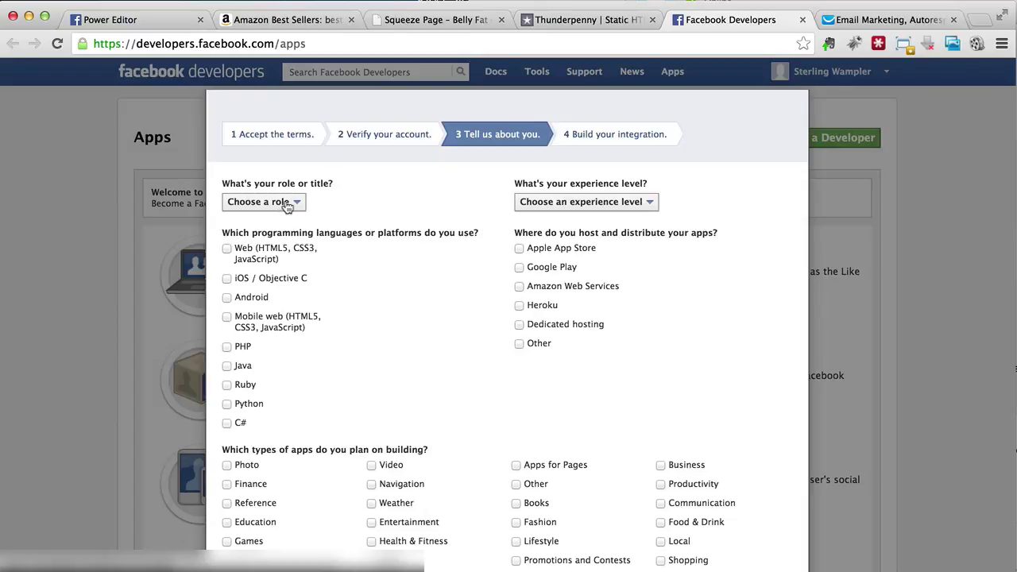
scroll(428, 284, down, 3)
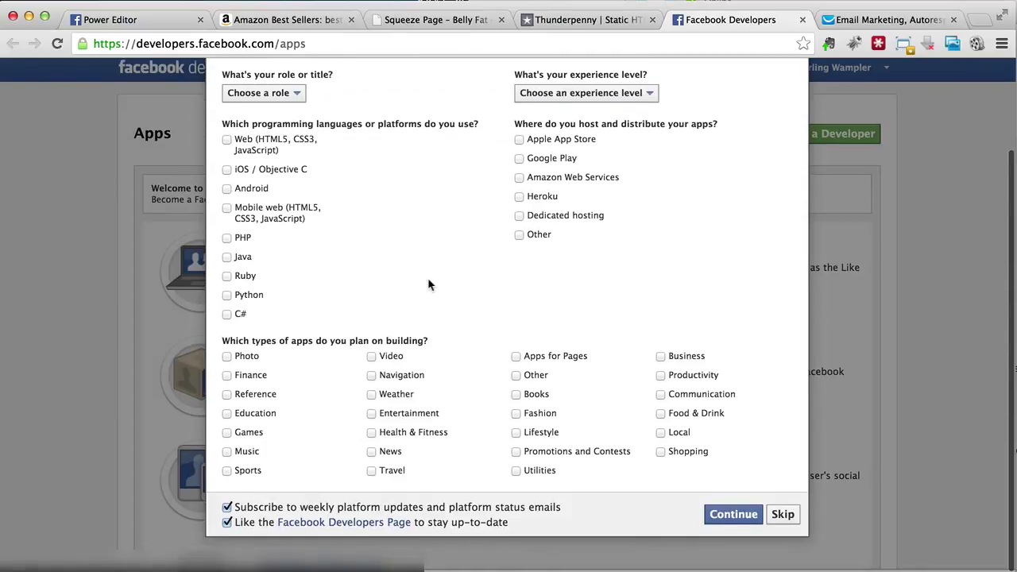
click(782, 518)
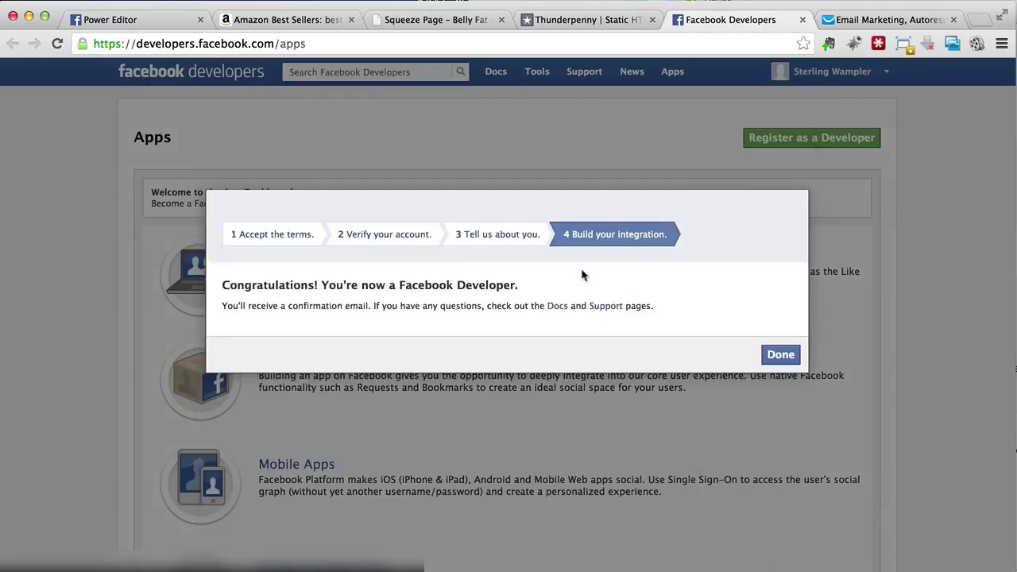
click(781, 355)
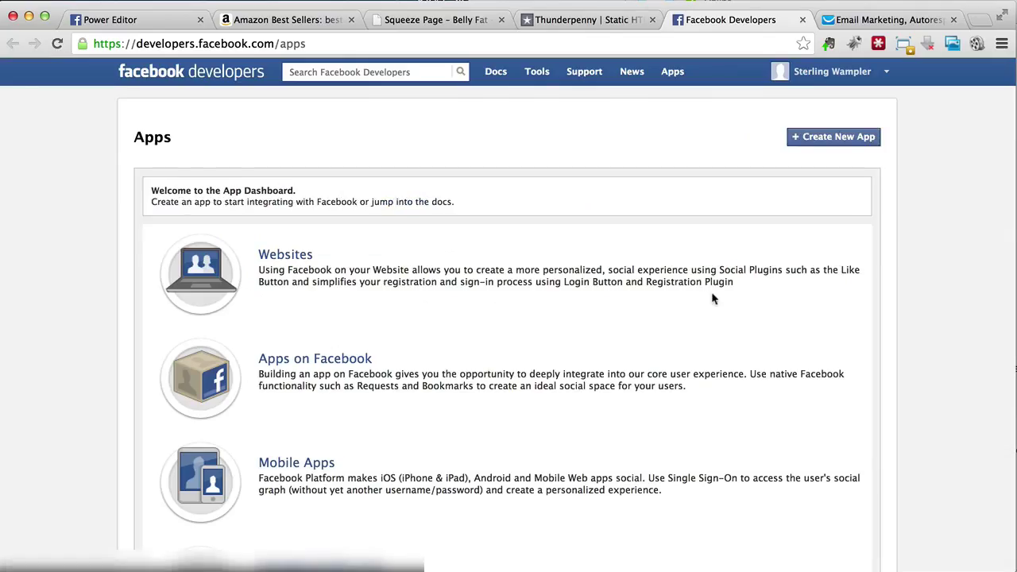
Step: Start a new app named 'Squeeze Page' with a namespace and the Health & Fitness category
click(610, 20)
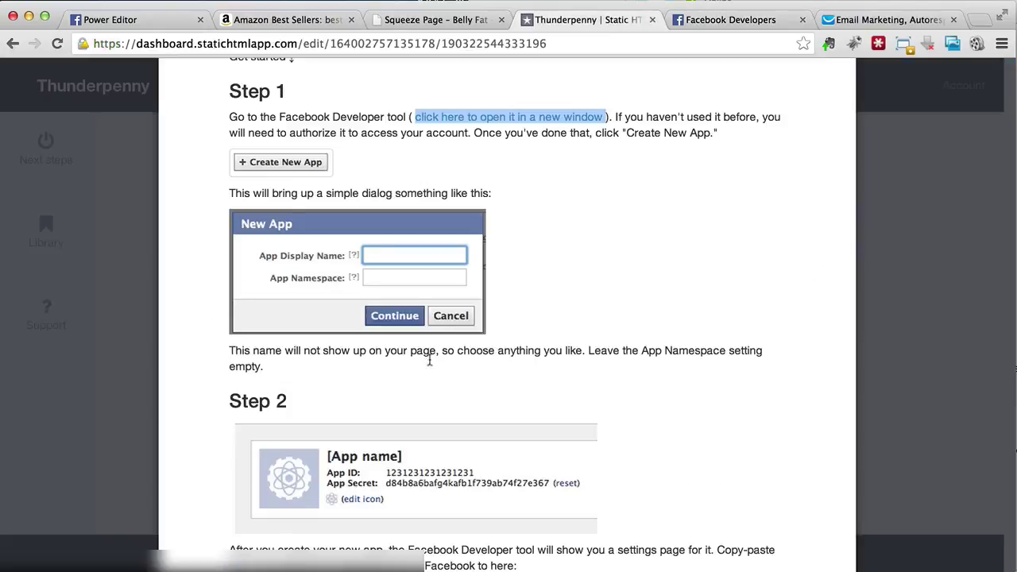
scroll(331, 390, down, 3)
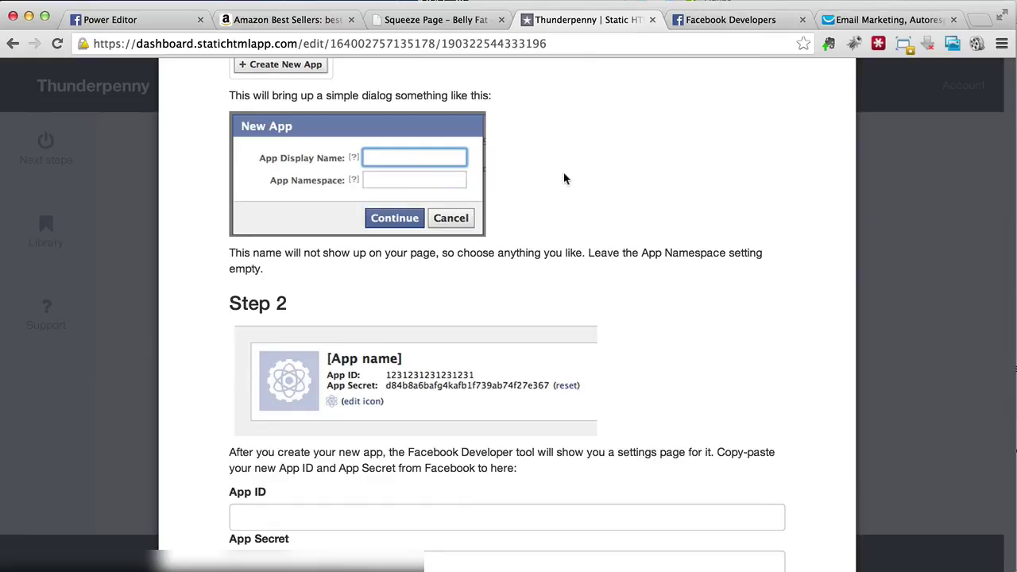
click(737, 22)
click(819, 140)
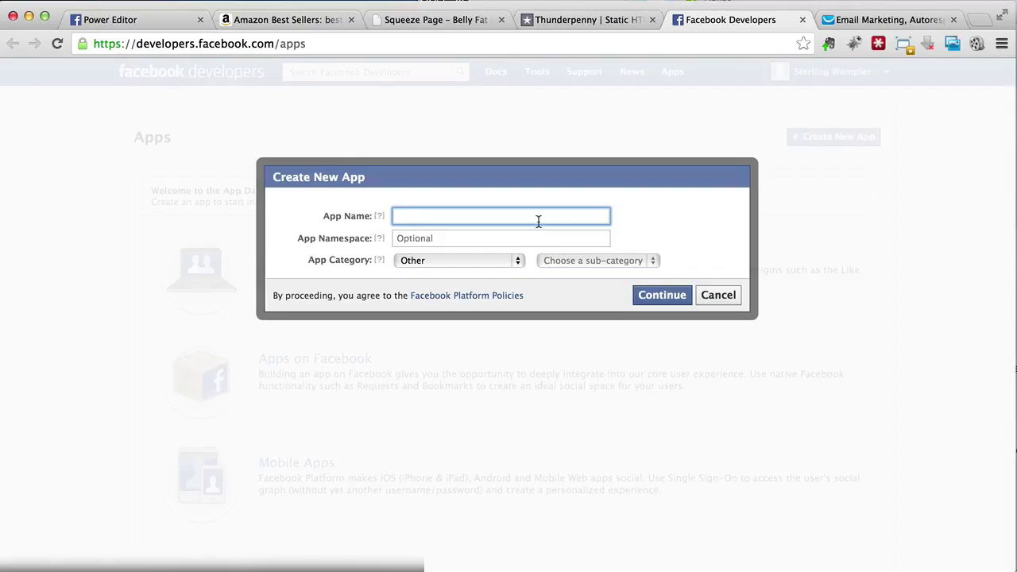
text(Squeeze Page)
click(516, 238)
text(Belly )
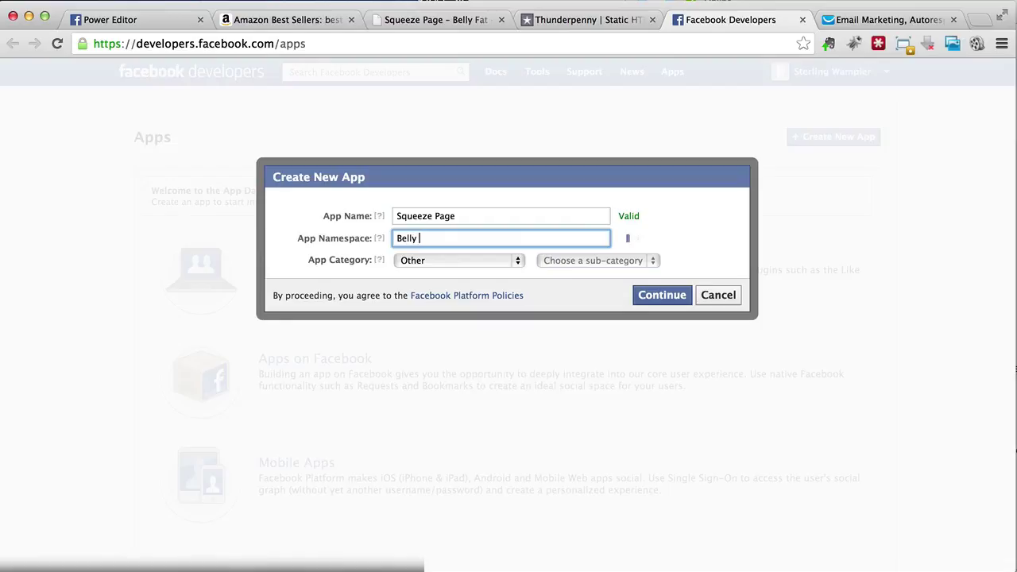
text(Fat Squeeze Pa)
click(415, 262)
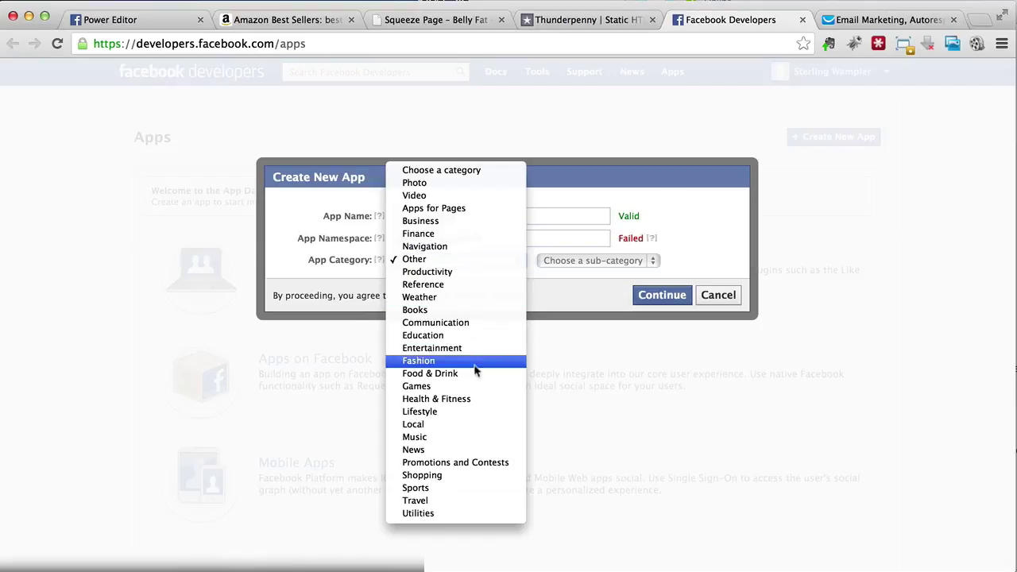
click(471, 399)
Step: Change the namespace to 'bellyfatsqpage', submit the app past the security check, and return to Thunderpenny
mouse_move(653, 242)
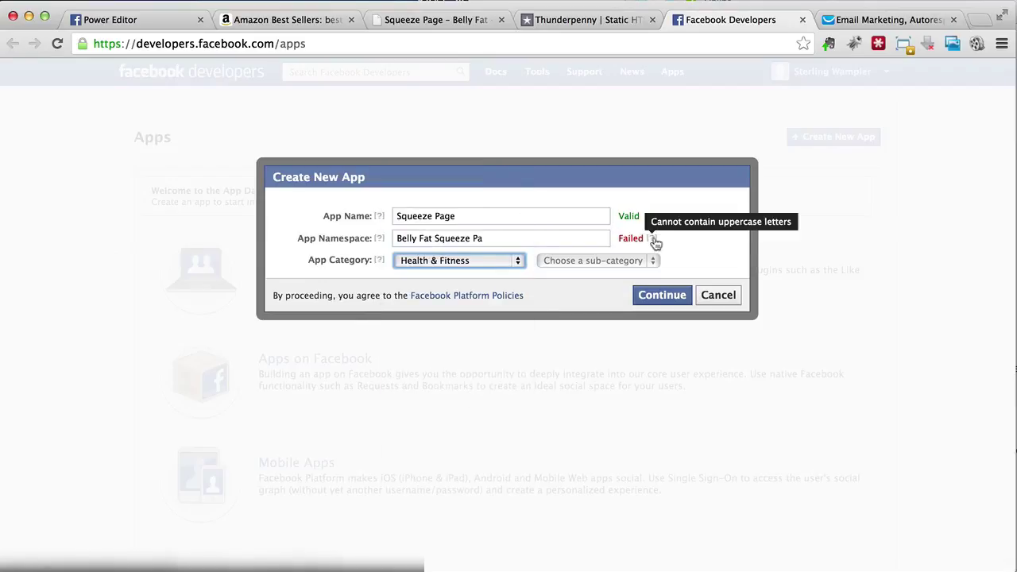
triple_click(491, 244)
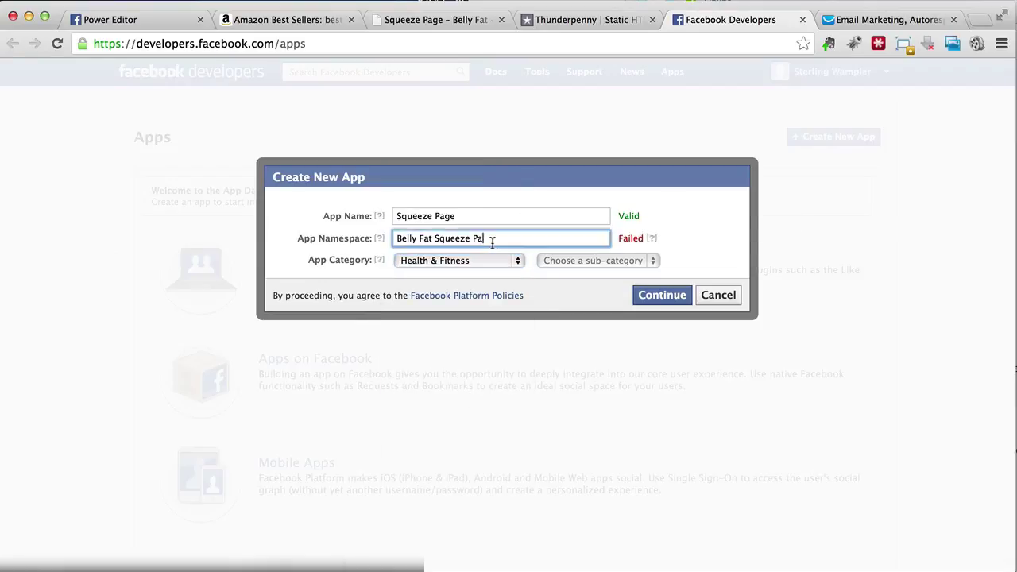
text(bellyfat)
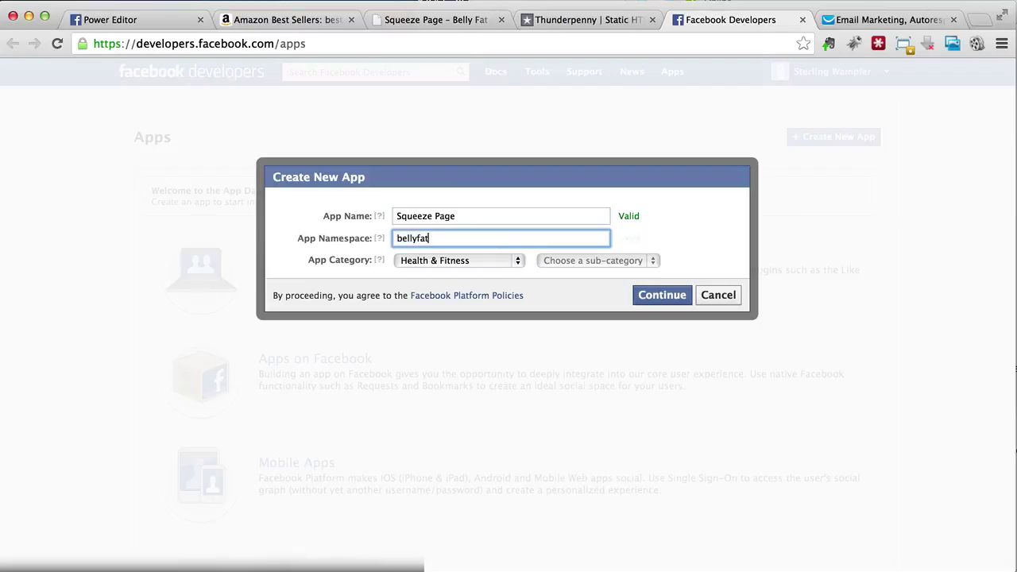
text(sqpage)
click(477, 262)
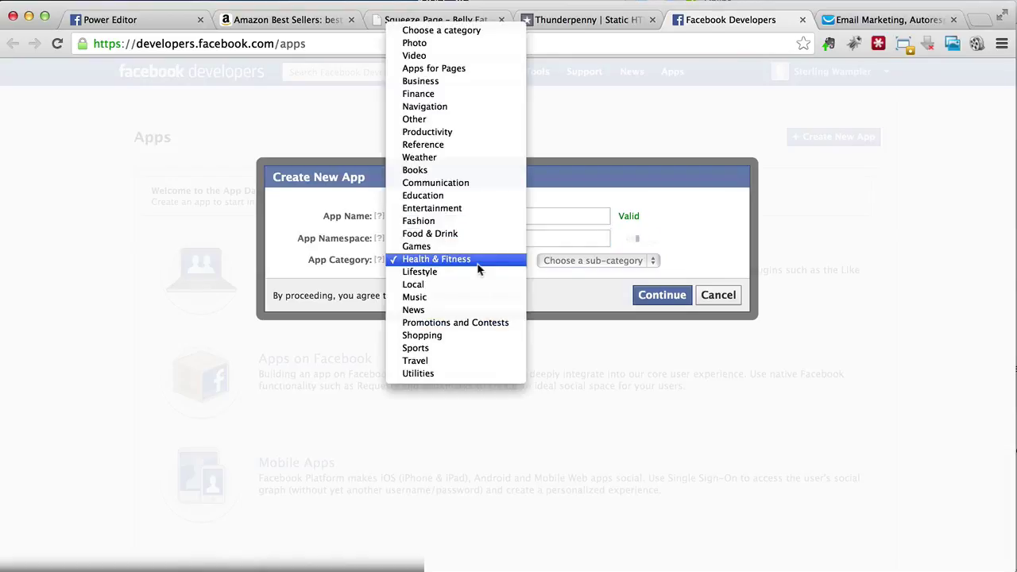
click(511, 265)
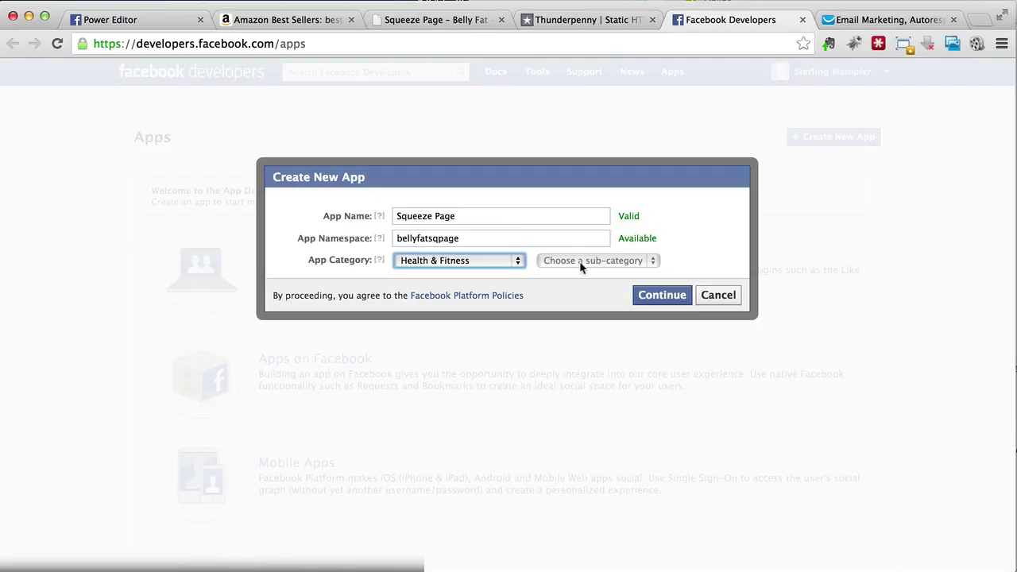
click(652, 299)
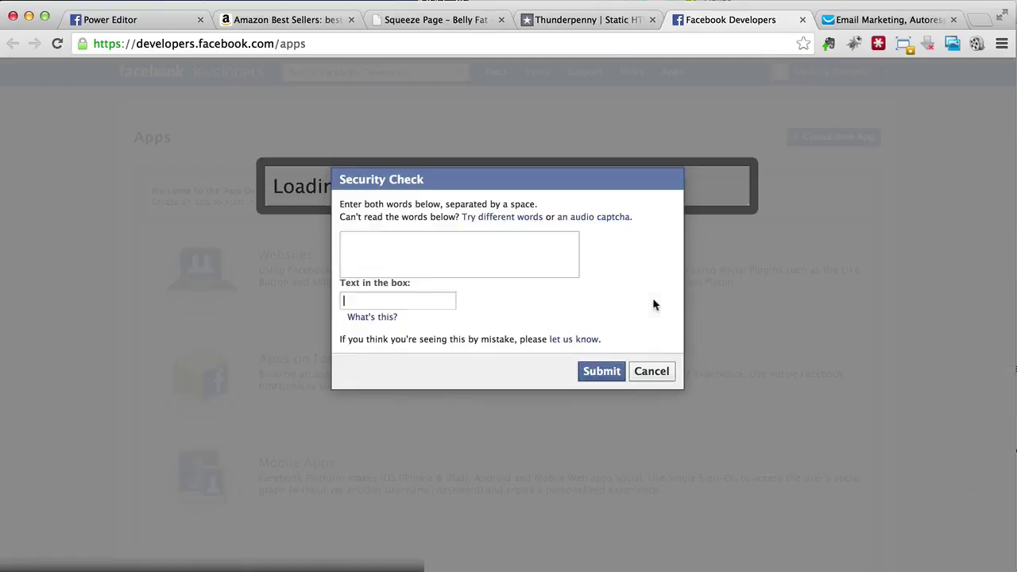
click(435, 307)
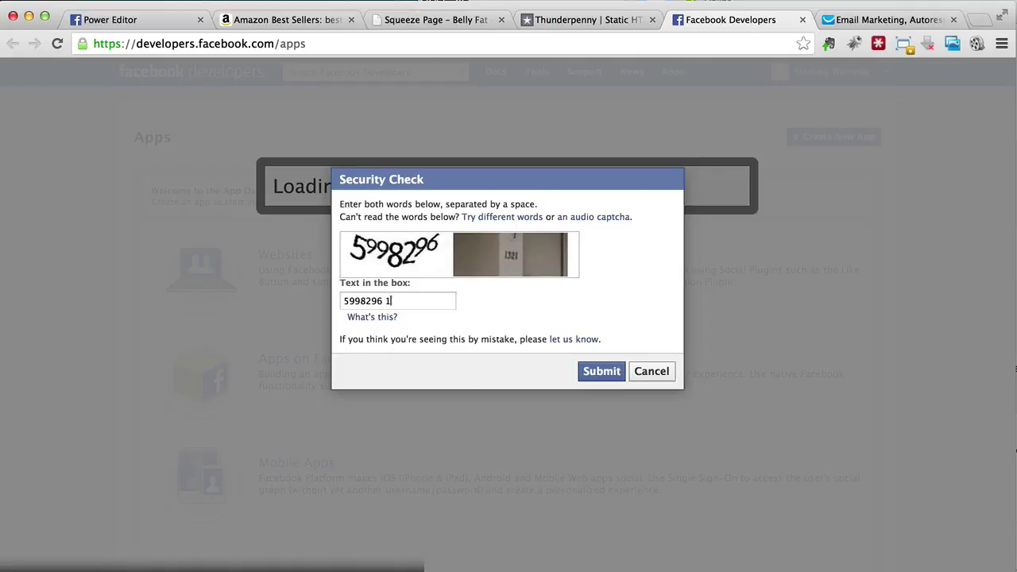
text(21)
click(599, 373)
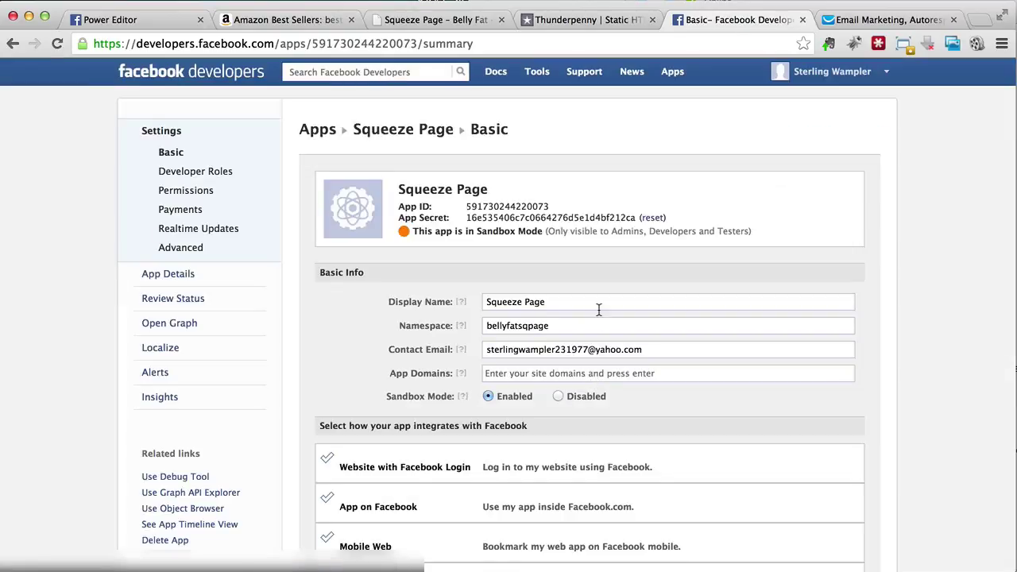
click(594, 20)
scroll(258, 332, down, 3)
Step: Copy the Squeeze Page app's App ID from Facebook Developers into Thunderpenny's App ID field
click(268, 384)
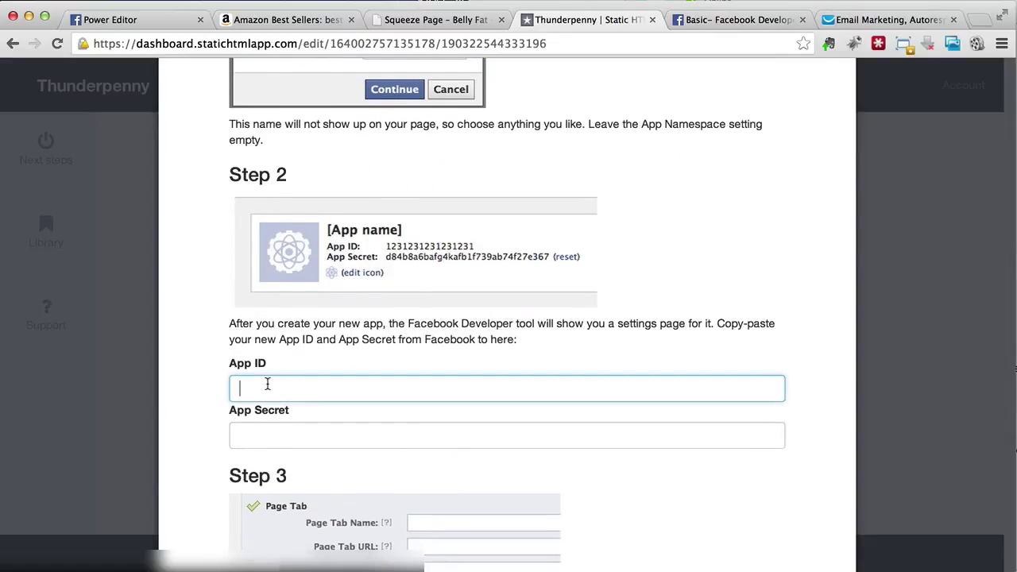
scroll(409, 257, down, 2)
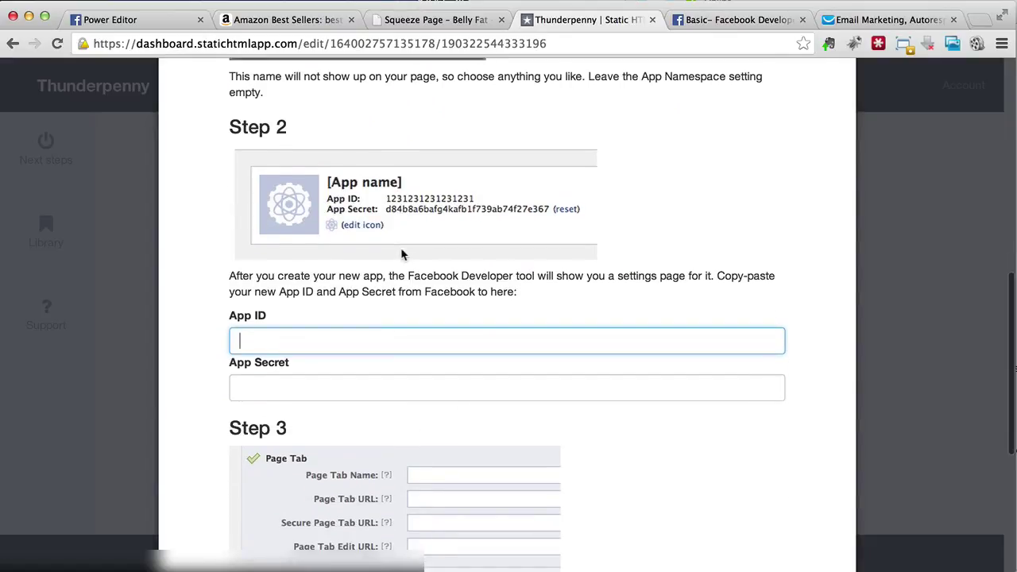
click(719, 20)
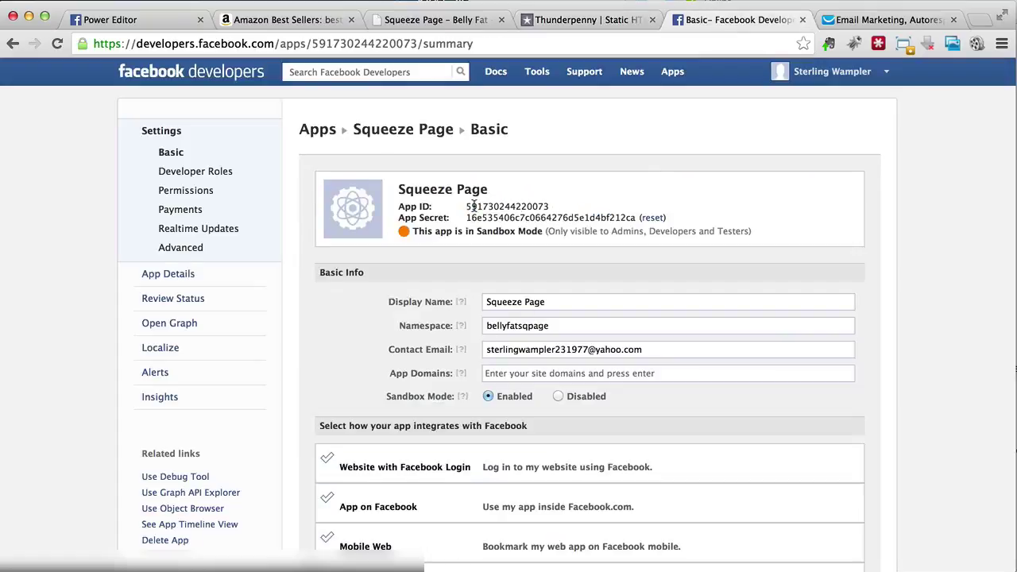
drag(466, 205, 551, 206)
key(super+c)
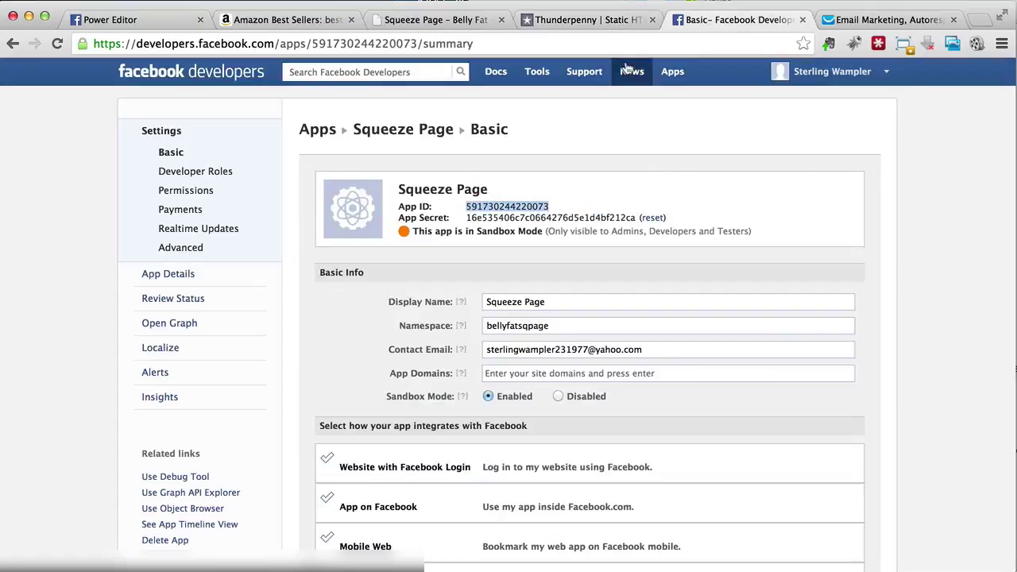
click(586, 21)
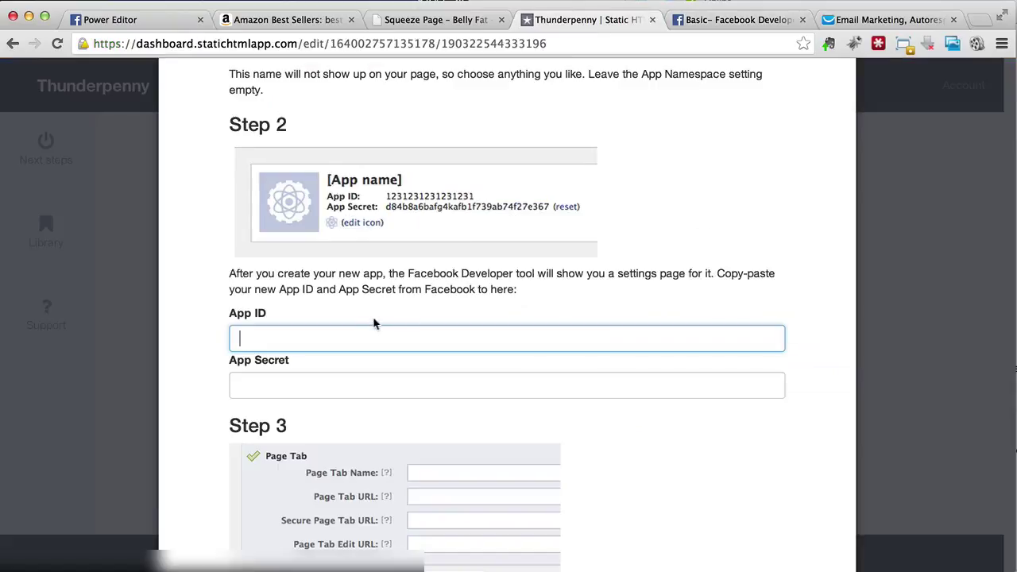
key(super+v)
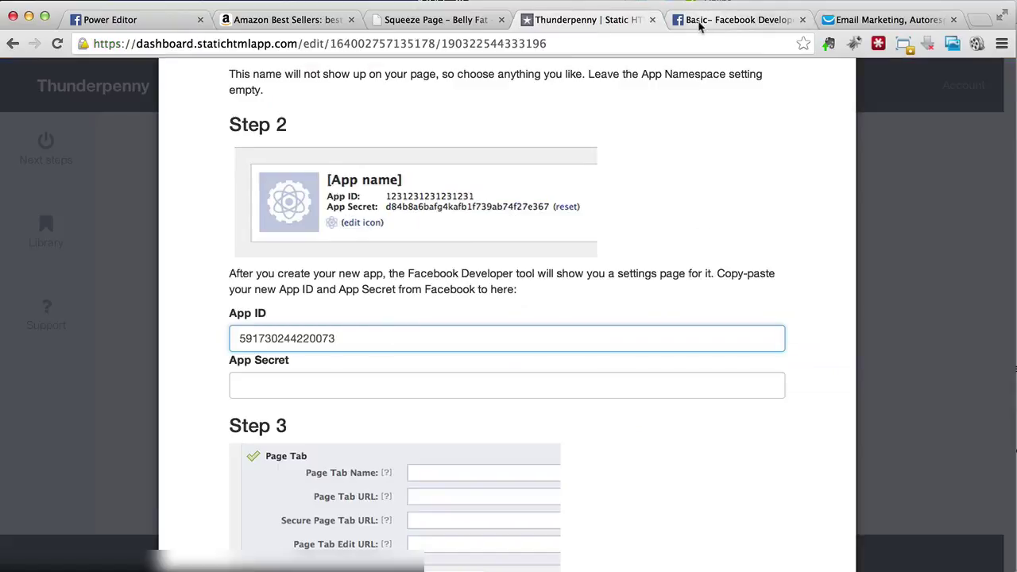
Step: Copy the app's App Secret and paste it into Thunderpenny's App Secret field
click(699, 21)
drag(467, 218, 633, 215)
key(super+c)
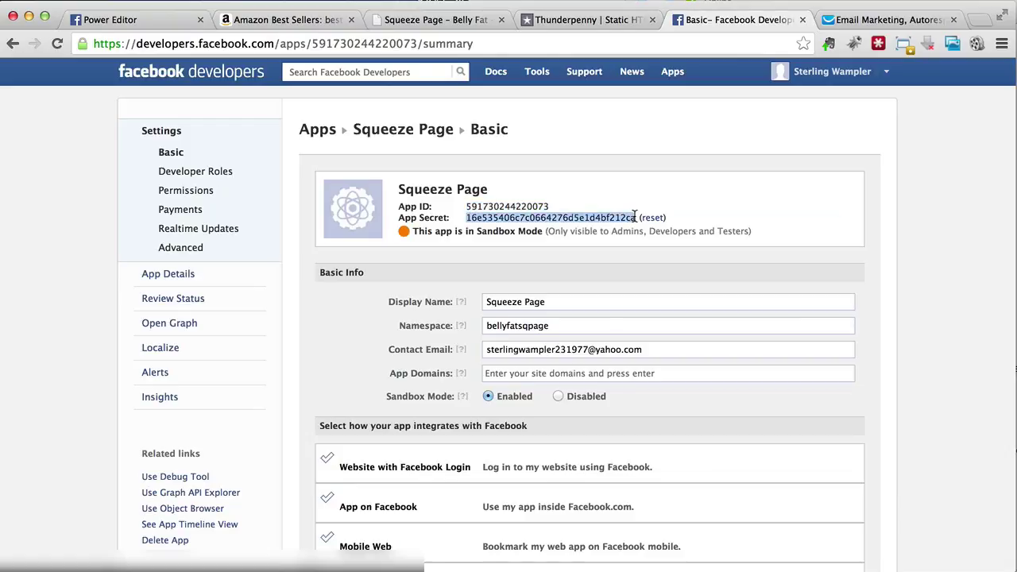
click(588, 22)
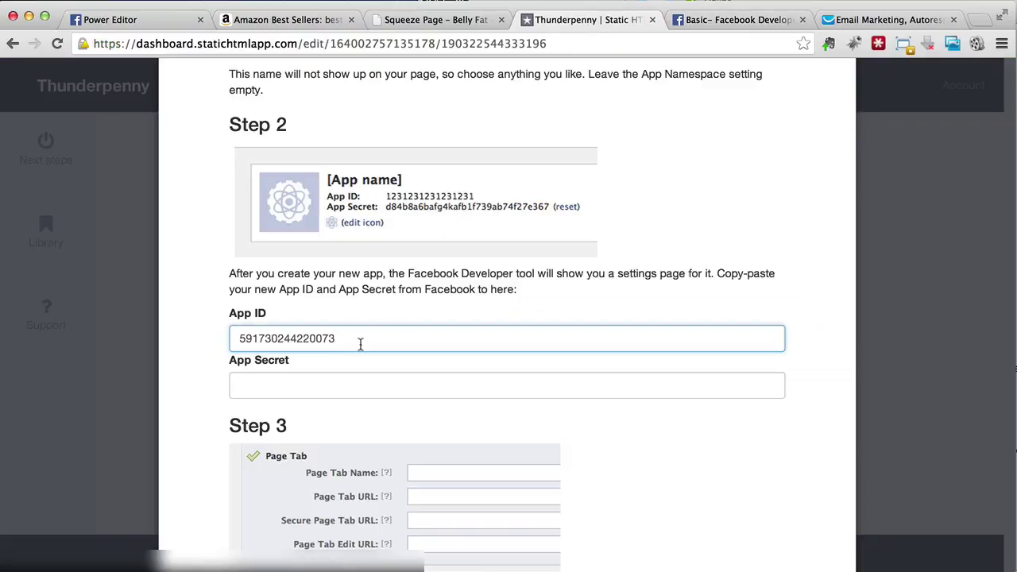
click(326, 386)
key(super+v)
scroll(326, 385, down, 6)
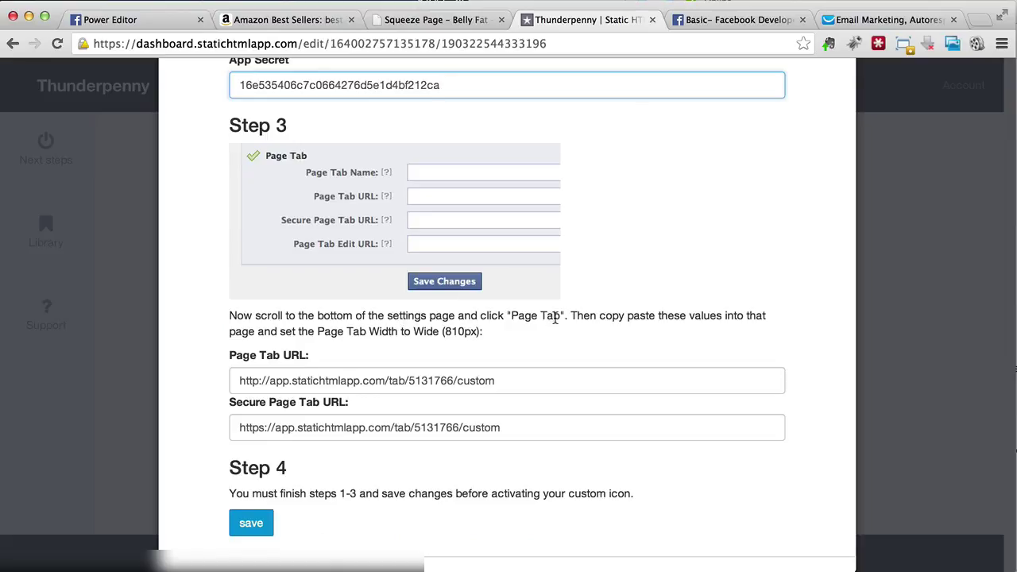
Step: Add a Page Tab to the Squeeze Page app and name it Belly Fat Loss
click(731, 19)
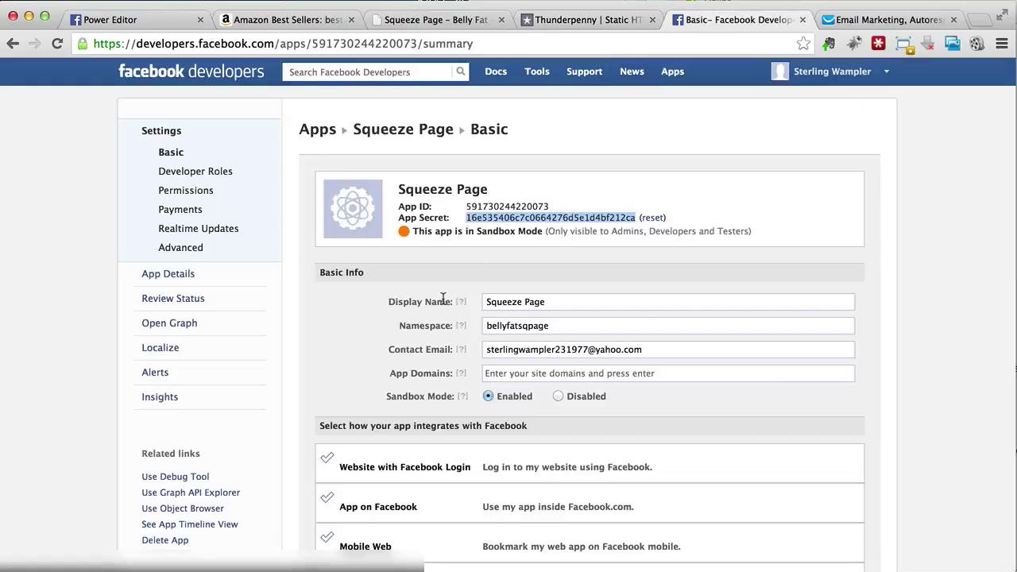
scroll(442, 298, down, 5)
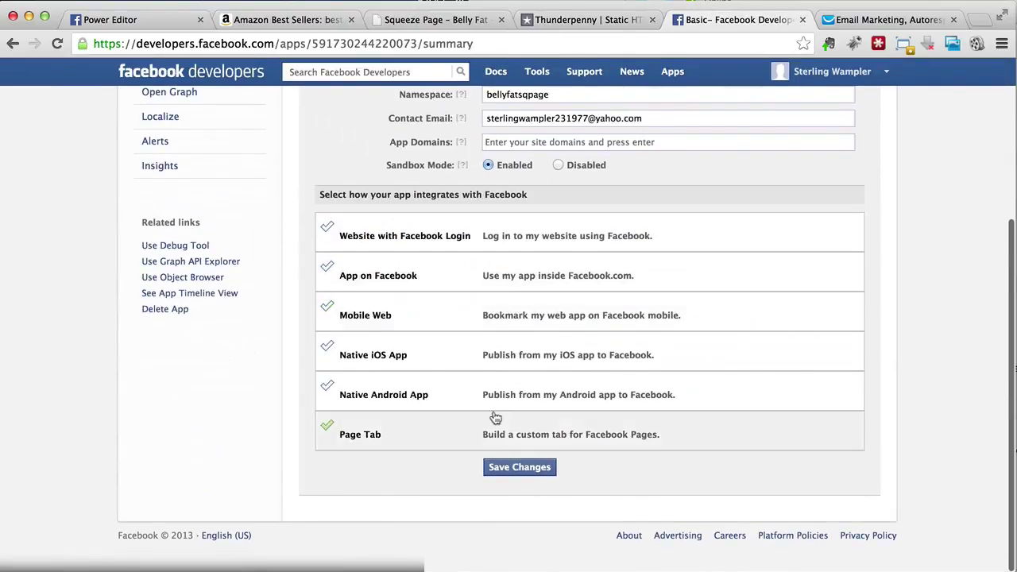
click(502, 444)
scroll(477, 439, down, 3)
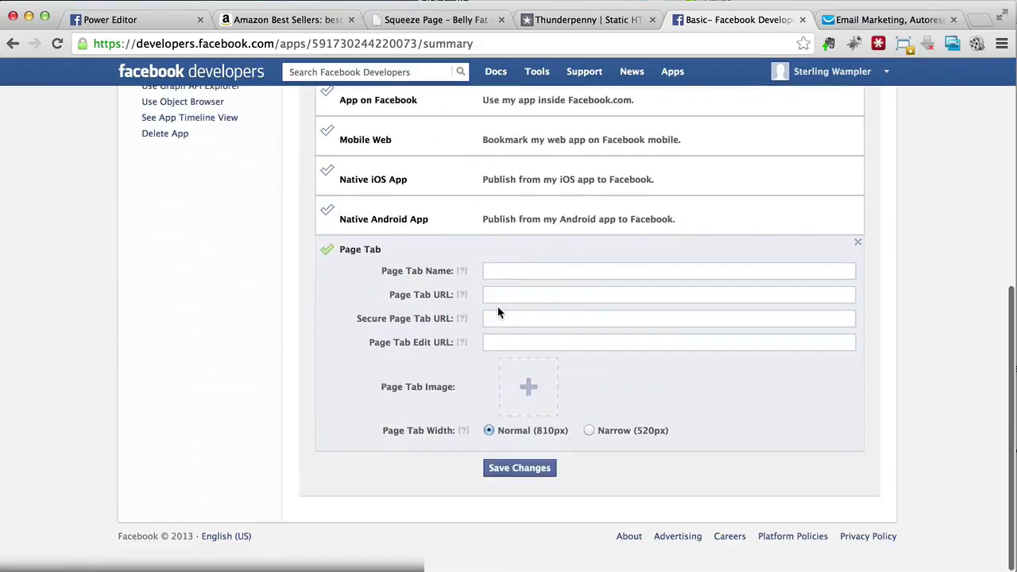
click(524, 270)
text(Bell)
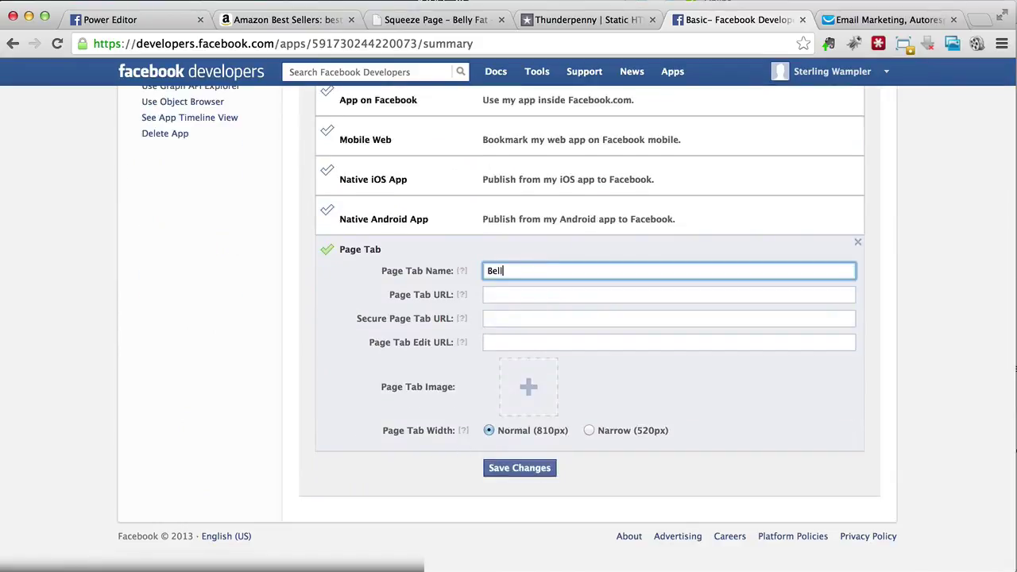
key(Tab)
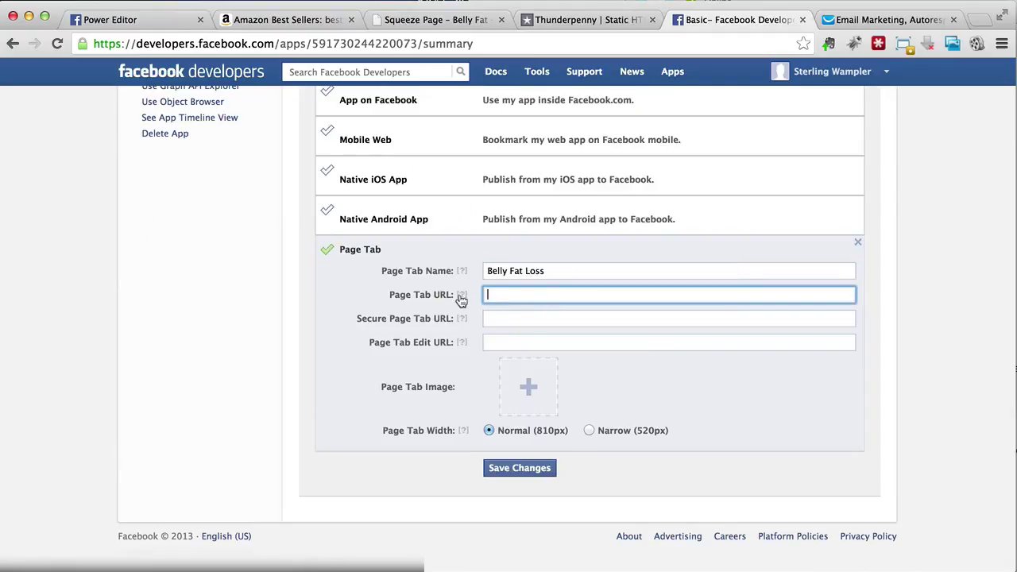
Step: Copy Thunderpenny's Page Tab URL and Secure Page Tab URL into the app's page tab fields
key(ctrl+shift+Tab)
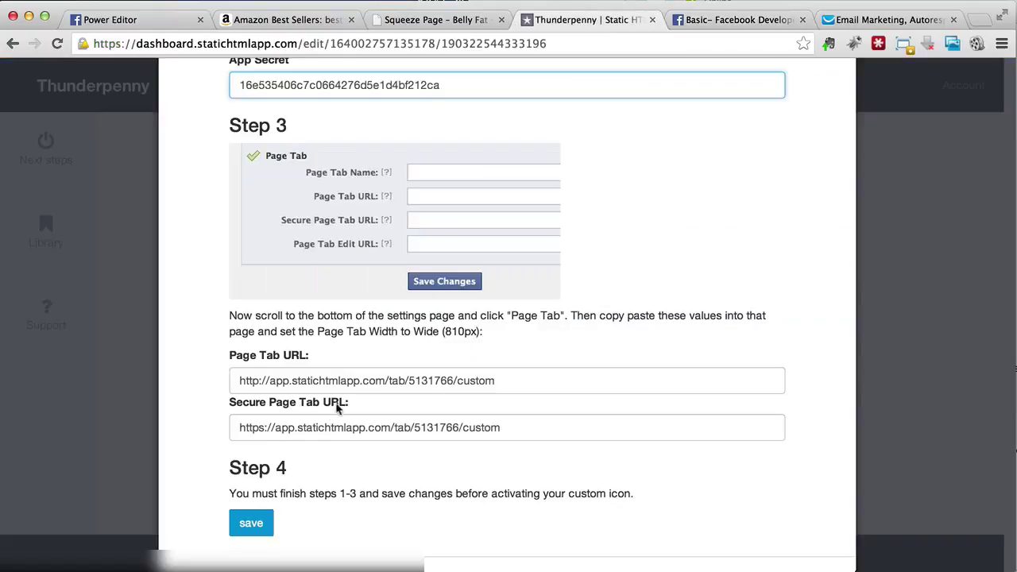
click(346, 383)
key(ctrl+c)
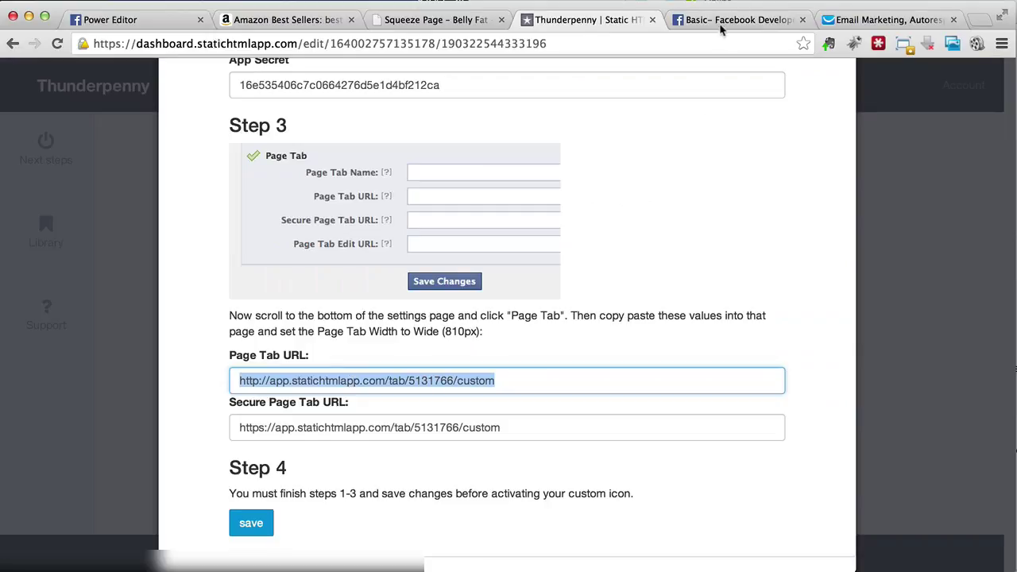
click(721, 24)
key(ctrl+v)
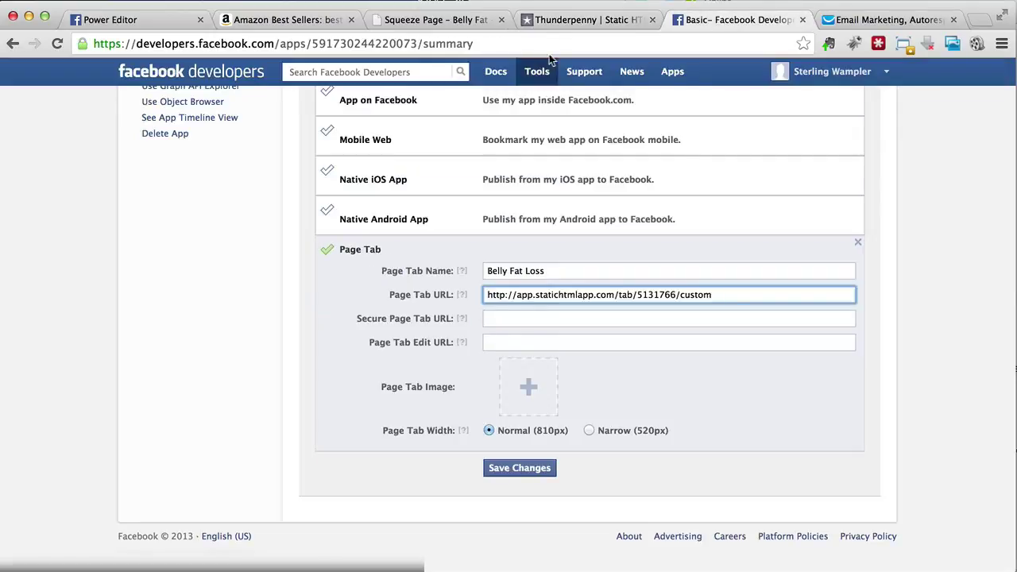
click(540, 21)
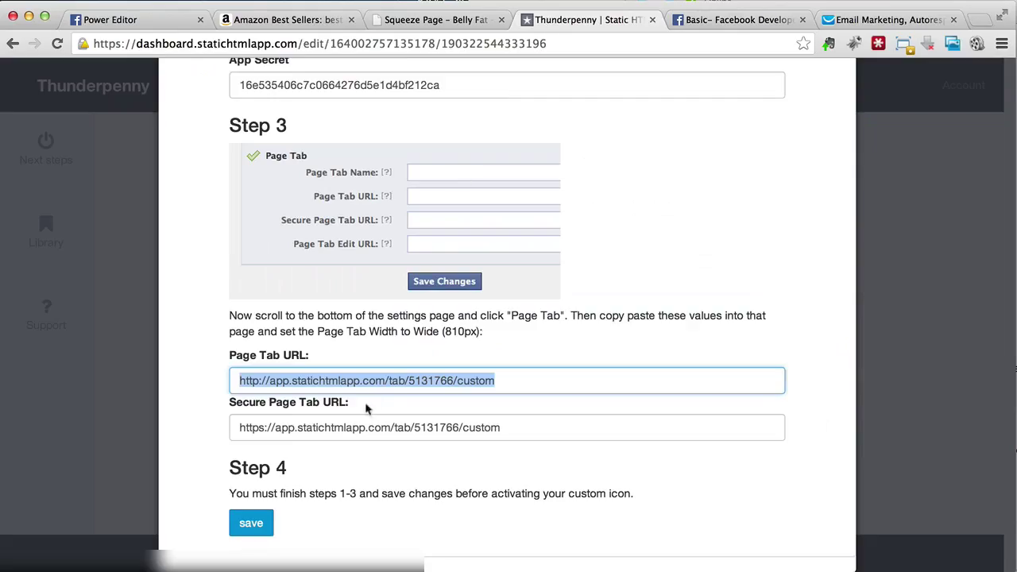
double_click(359, 426)
key(ctrl+c)
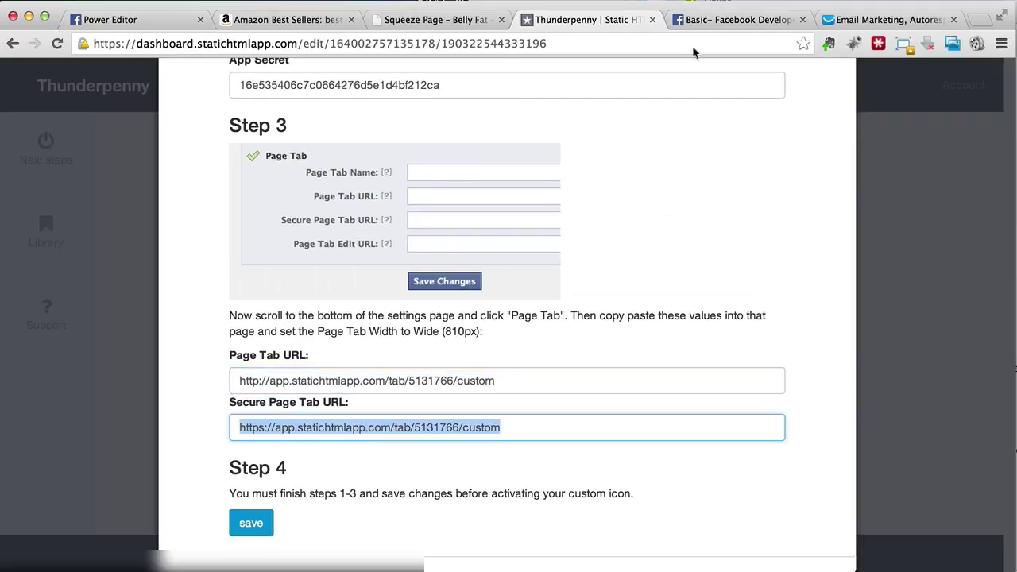
click(727, 20)
click(543, 320)
key(ctrl+v)
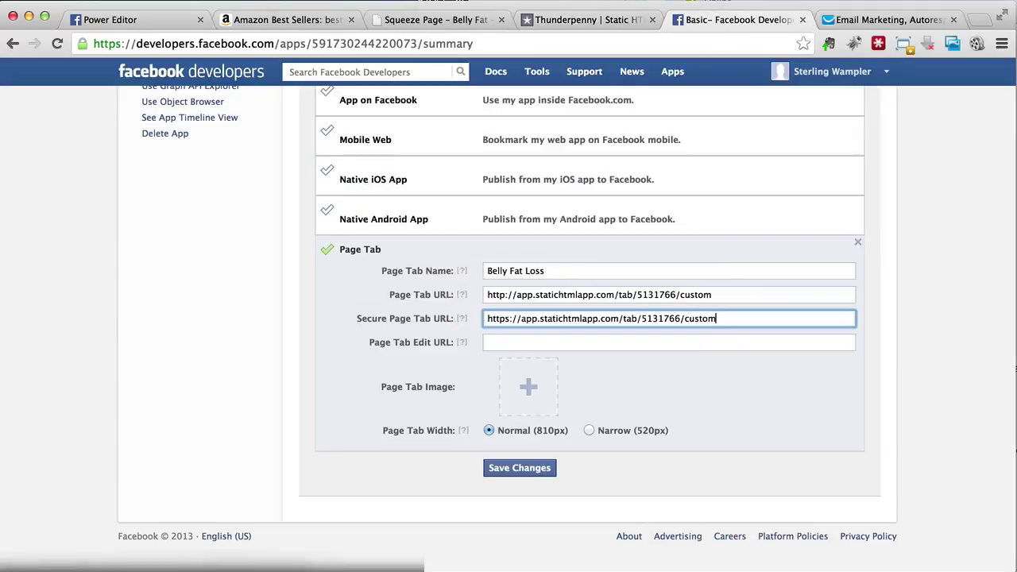
Step: Upload the scale-figure image as the Page Tab Image
mouse_move(529, 392)
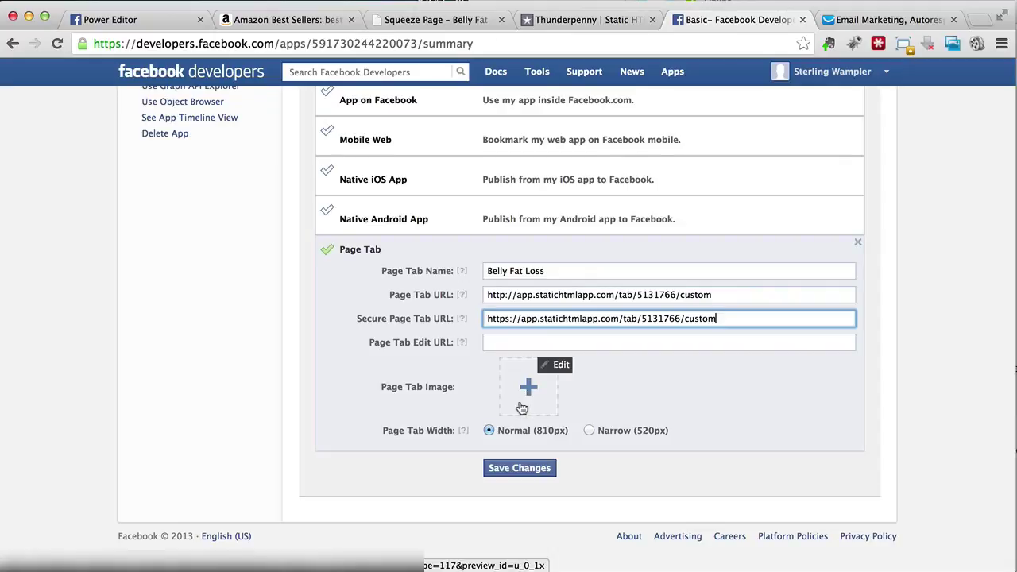
click(520, 403)
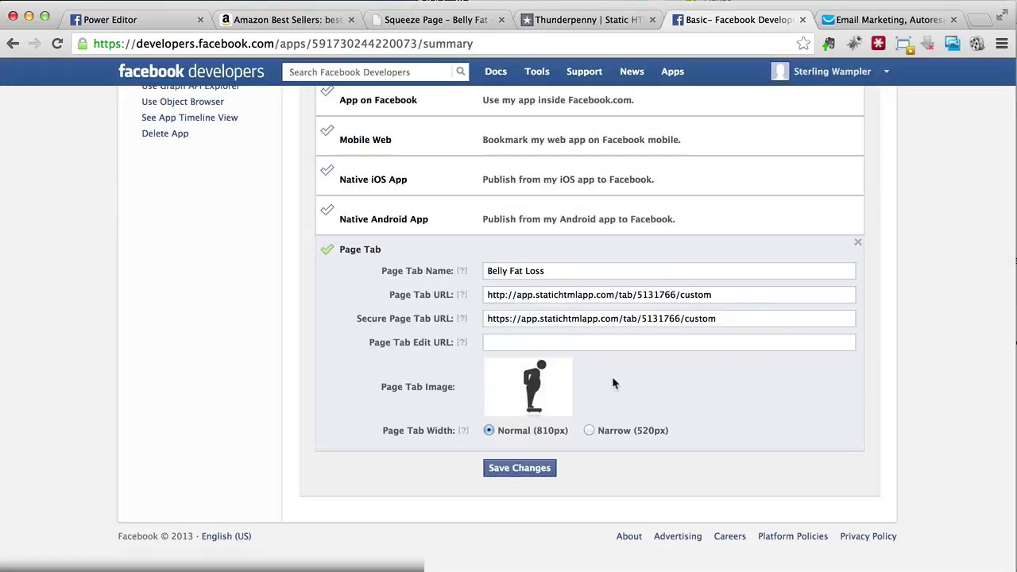
mouse_move(548, 392)
Step: Save the app's Page Tab settings, then save in Thunderpenny and activate the custom tab icon
click(509, 471)
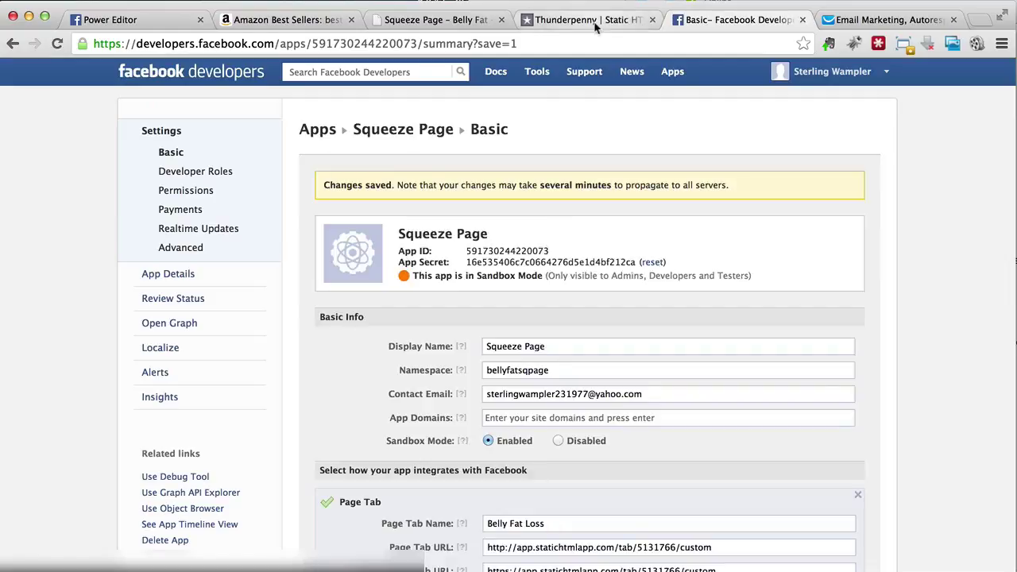
click(595, 26)
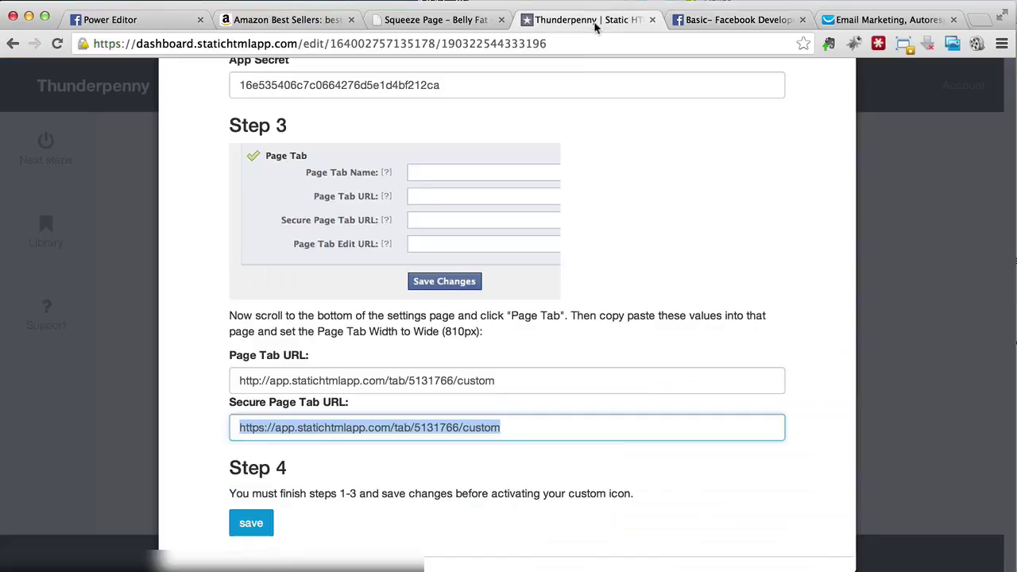
scroll(542, 331, down, 1)
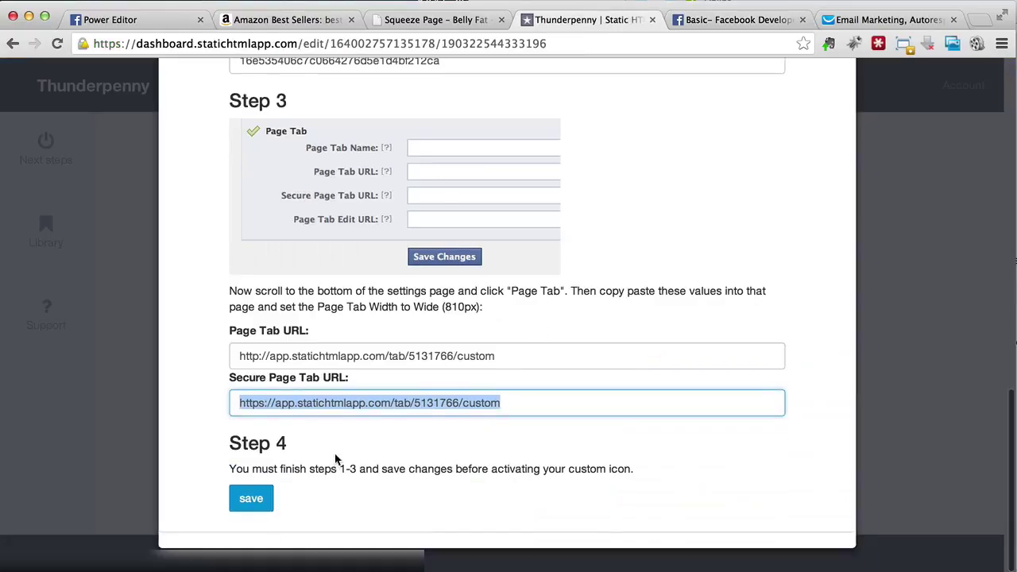
click(253, 498)
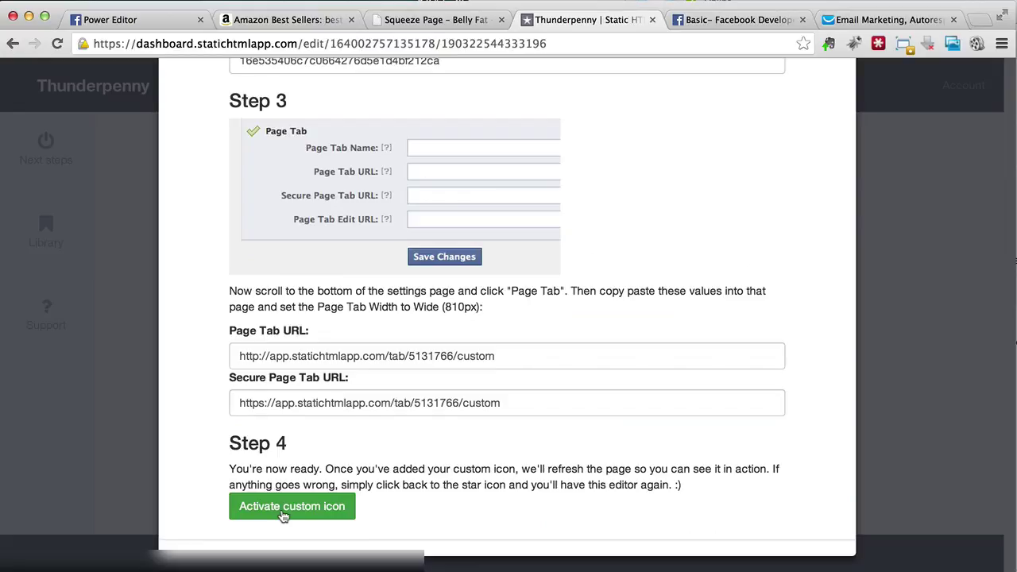
click(283, 513)
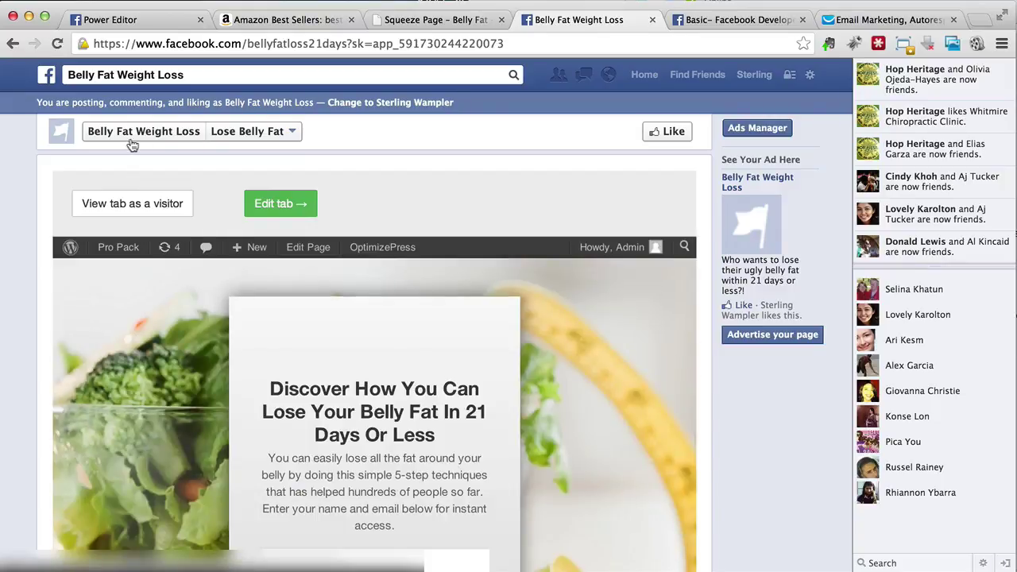
Step: Open the Belly Fat Weight Loss page home, skip the profile picture prompt, and find the Lose Belly Fat tab
click(132, 145)
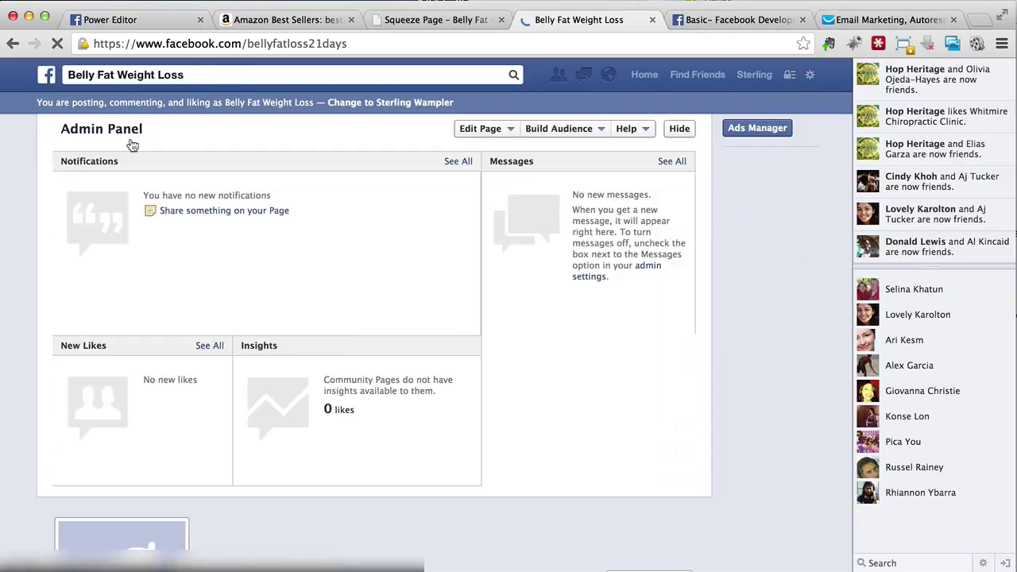
scroll(444, 331, down, 3)
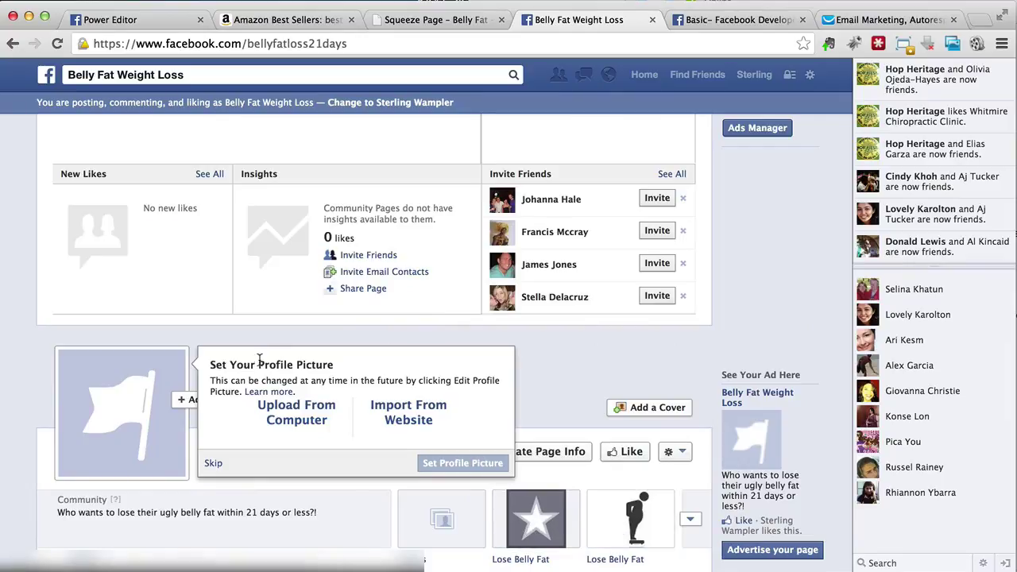
click(213, 462)
scroll(429, 399, down, 5)
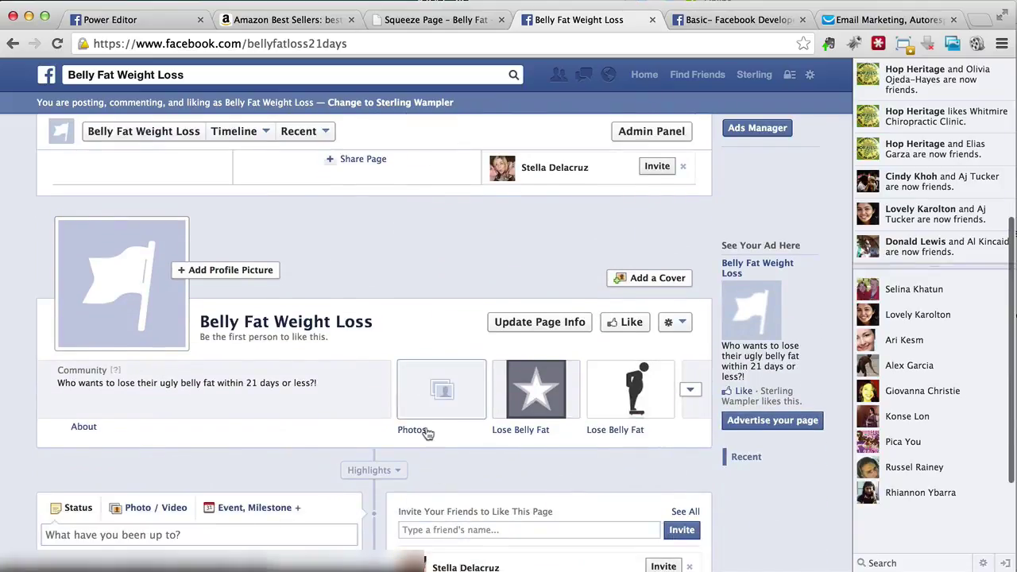
scroll(425, 429, up, 2)
scroll(420, 416, up, 1)
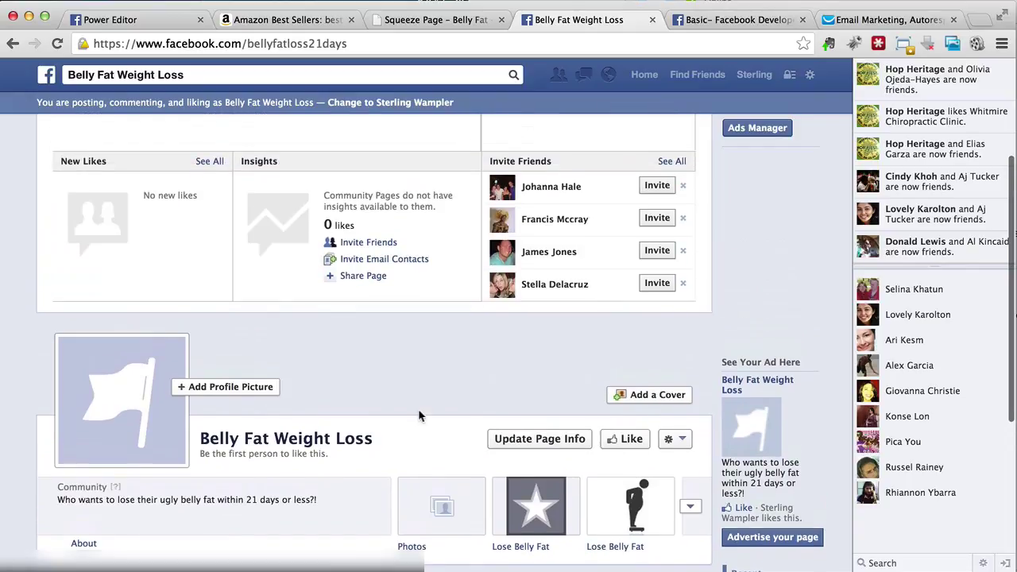